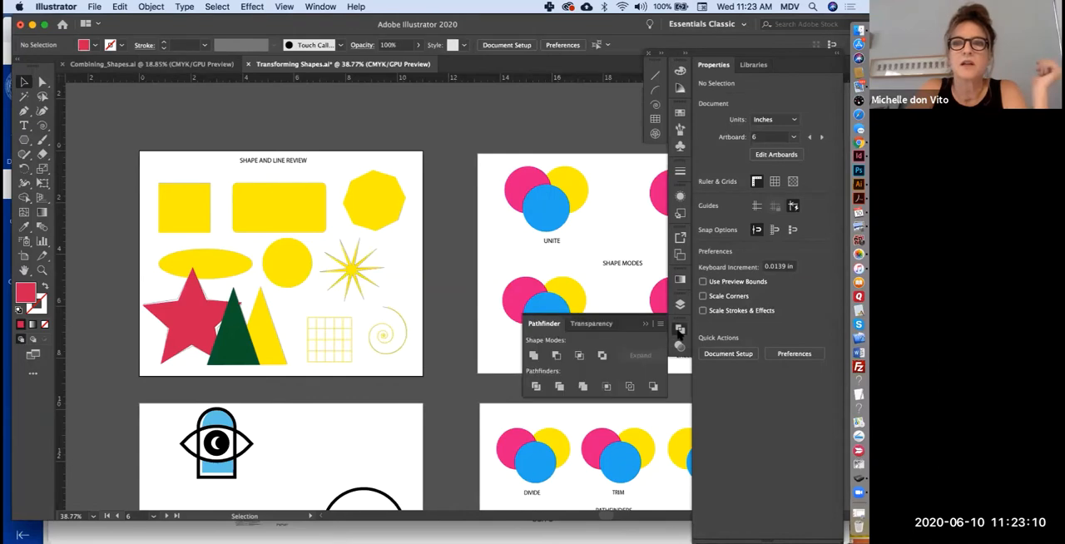
# - Detach the Pathfinder controls as a floating panel and bring the SHAPE MODES artboard into close view
pyautogui.moveTo(536, 327); pyautogui.dragTo(330, 101)
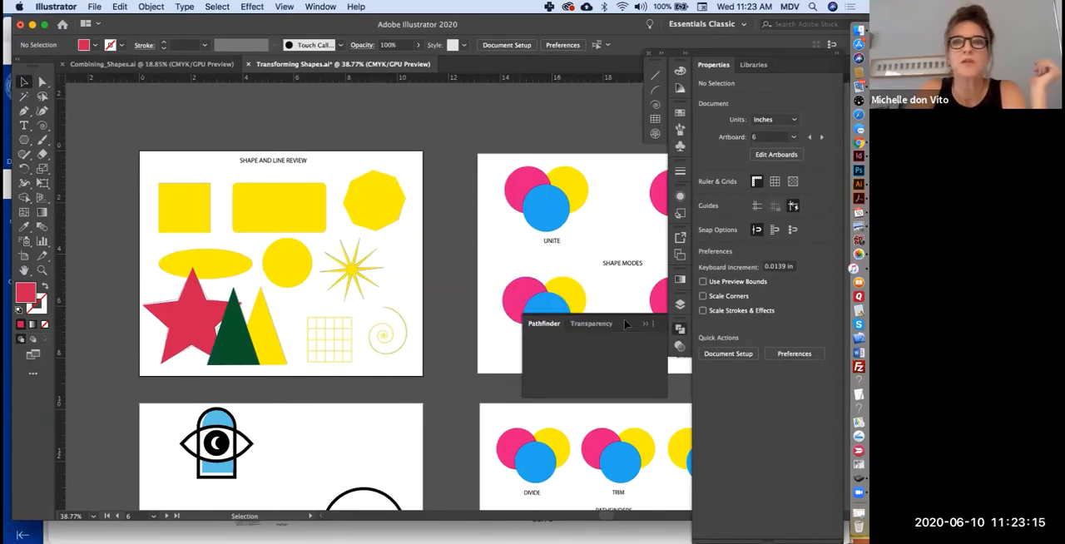
pyautogui.click(645, 324)
pyautogui.hscroll(5, 347, 401)
pyautogui.scroll(1, 347, 401)
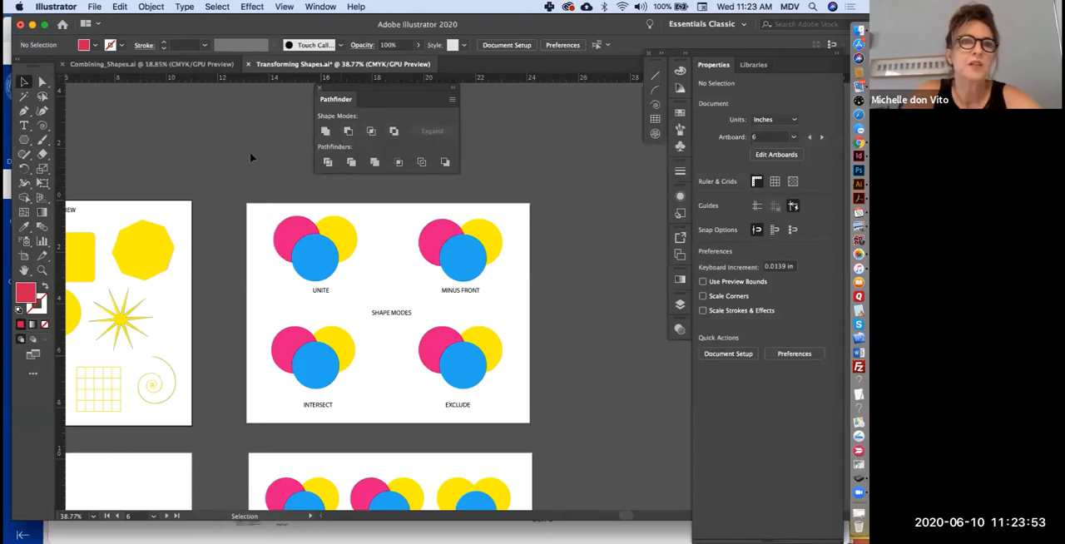
pyautogui.scroll(3, 371, 332)
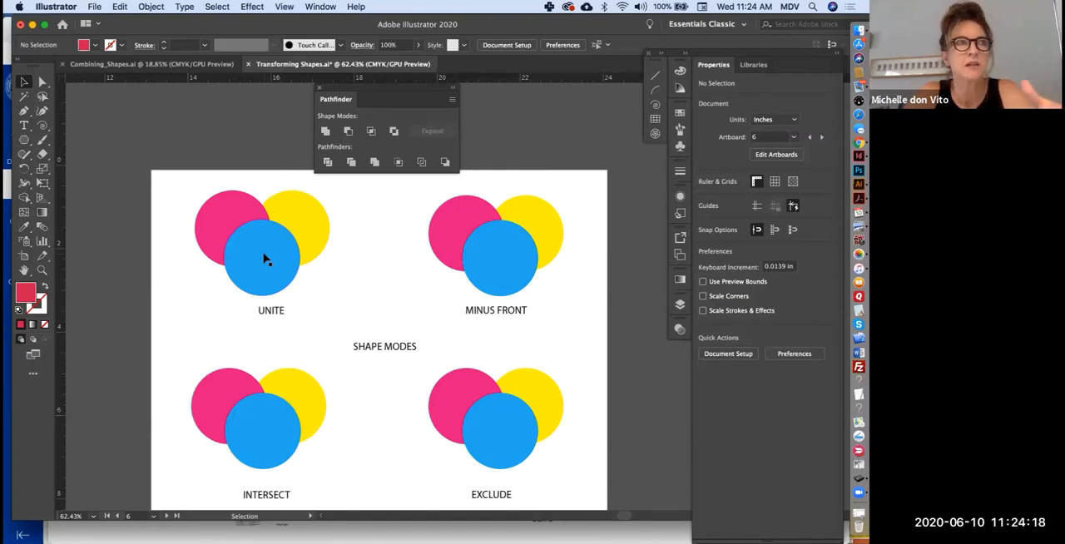
# - Try merging the three overlapping circles above the UNITE label with the Unite shape mode, then undo the merge
pyautogui.moveTo(177, 212); pyautogui.dragTo(332, 276)
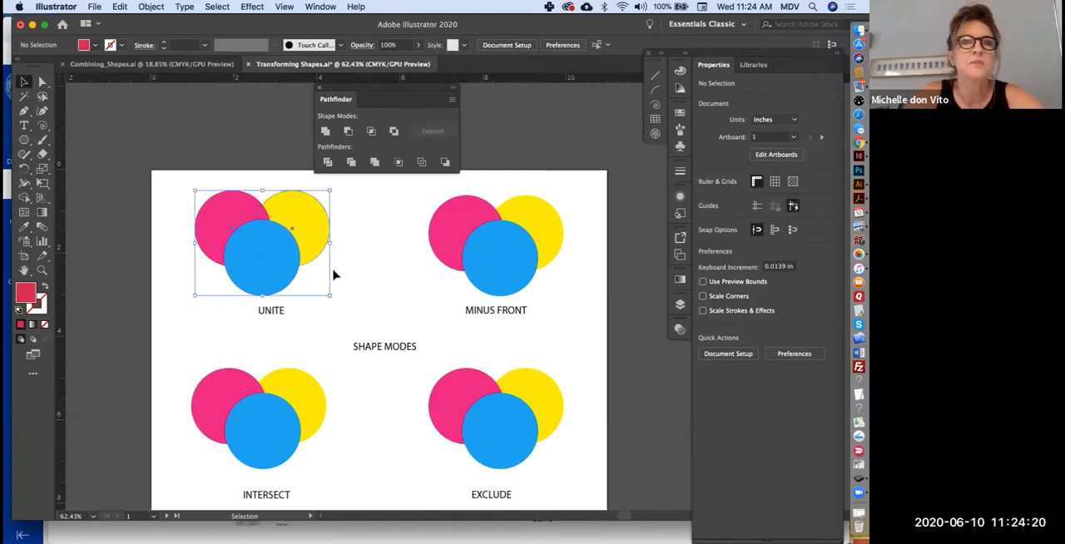
pyautogui.click(162, 215)
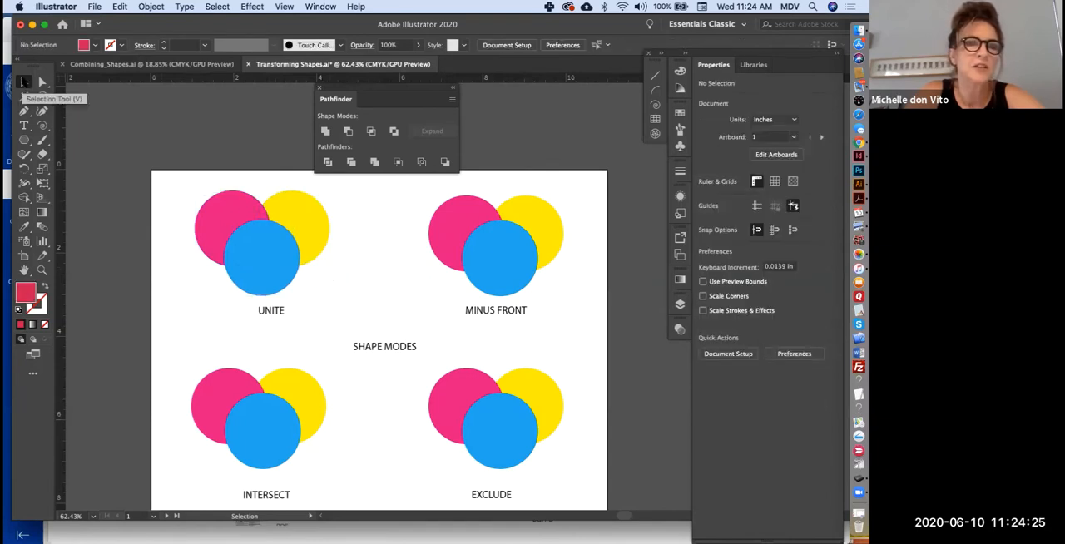
pyautogui.click(23, 82)
pyautogui.moveTo(174, 181); pyautogui.dragTo(371, 301)
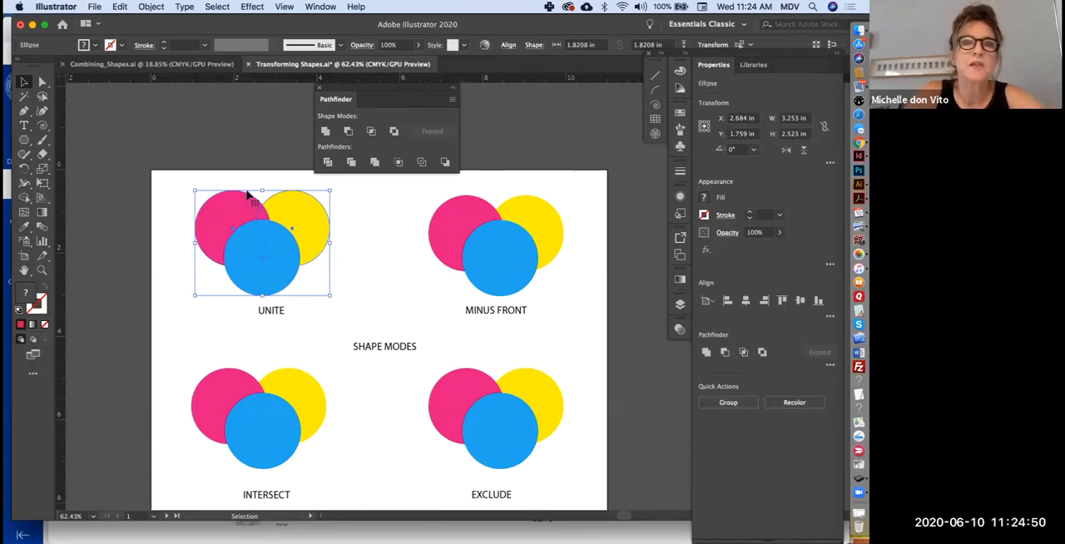
pyautogui.click(325, 131)
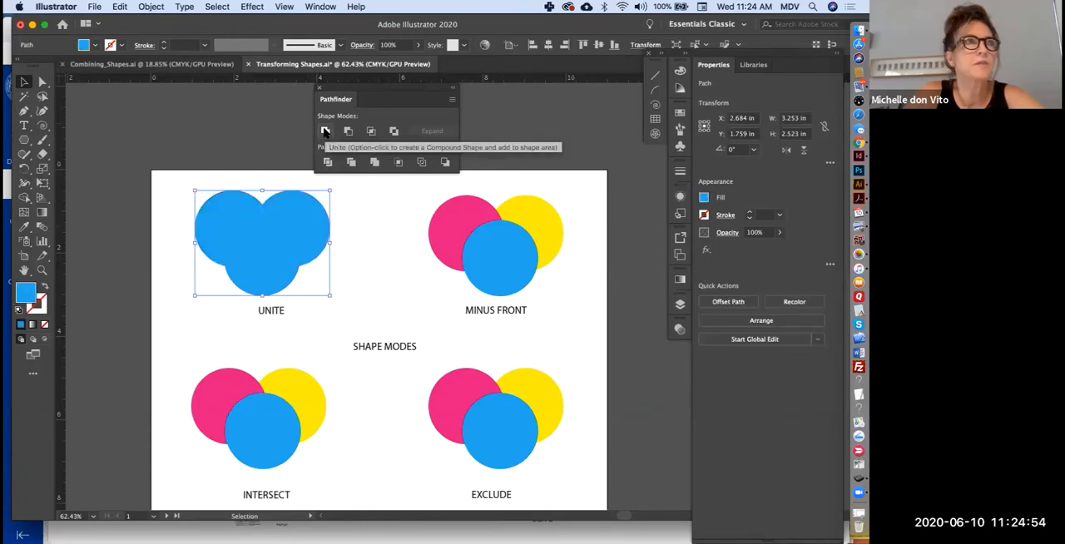
pyautogui.click(356, 212)
pyautogui.click(281, 234)
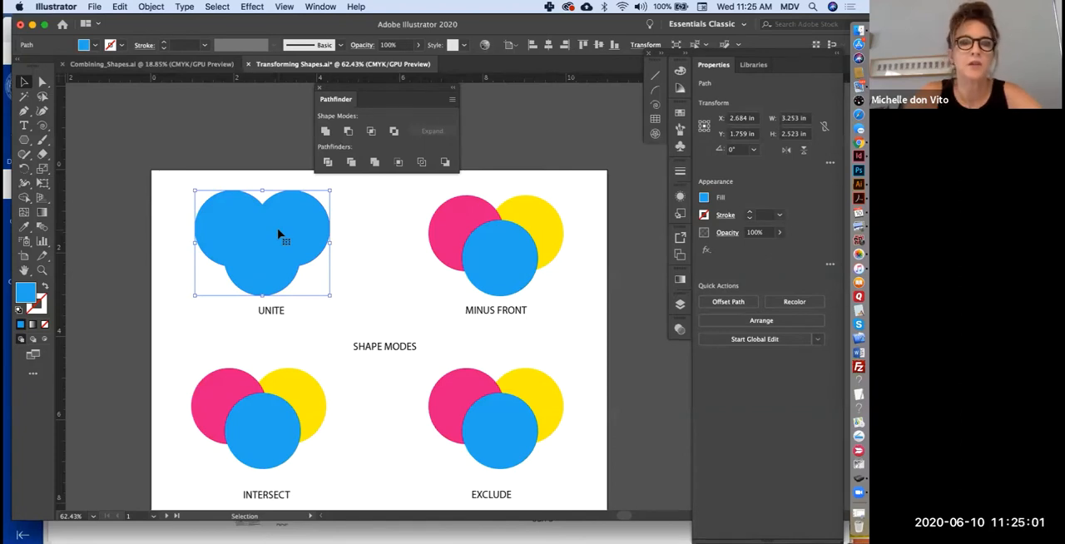
pyautogui.click(363, 277)
pyautogui.press('super+z')
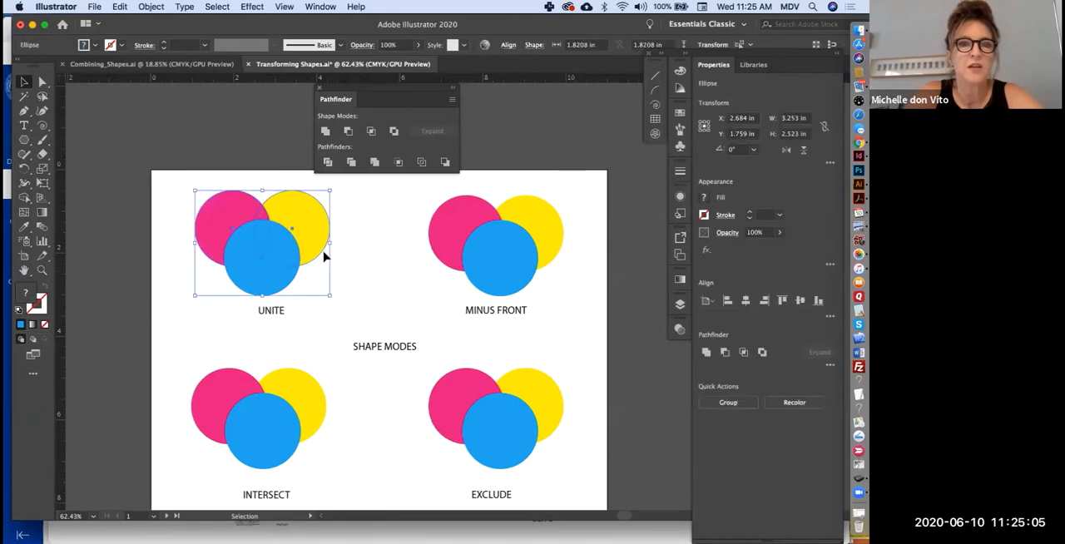
# - Move and shrink the yellow and pink UNITE circles into matching ears above the blue circle, the pink one about 1.46 in wide
pyautogui.click(354, 250)
pyautogui.click(324, 244)
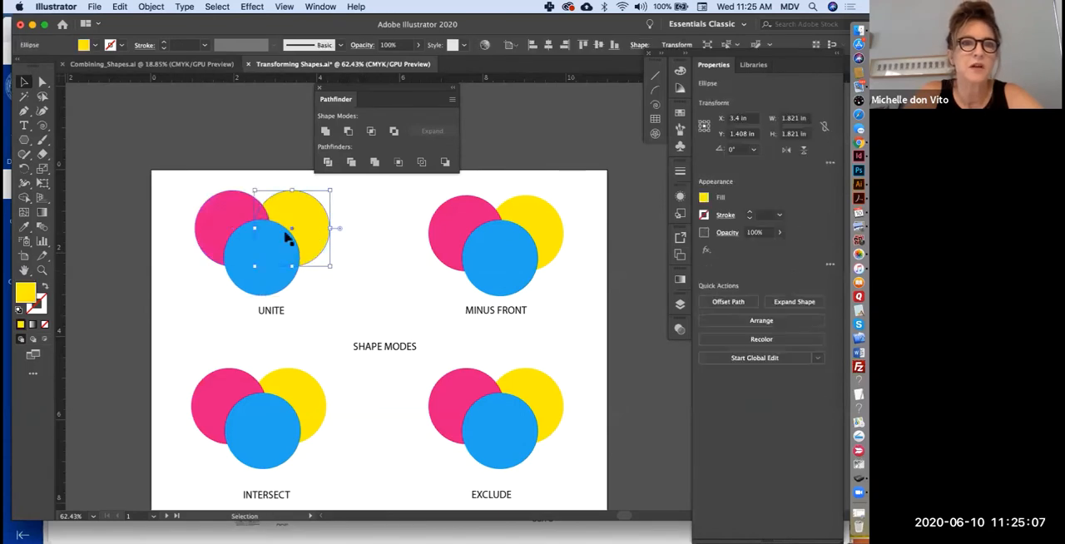
pyautogui.click(215, 213)
pyautogui.moveTo(308, 218); pyautogui.dragTo(325, 193)
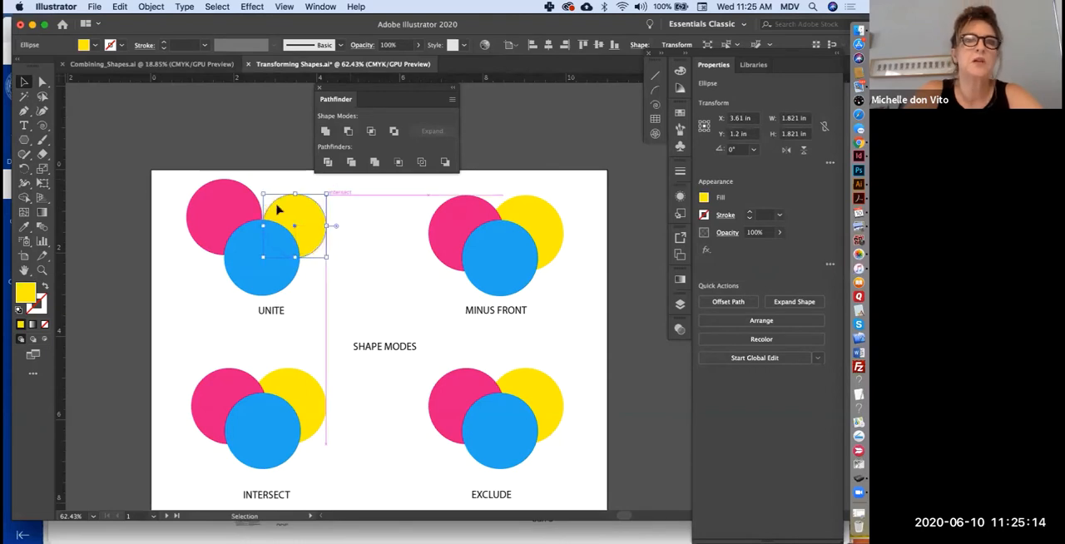
pyautogui.click(218, 200)
pyautogui.moveTo(185, 178); pyautogui.dragTo(201, 193)
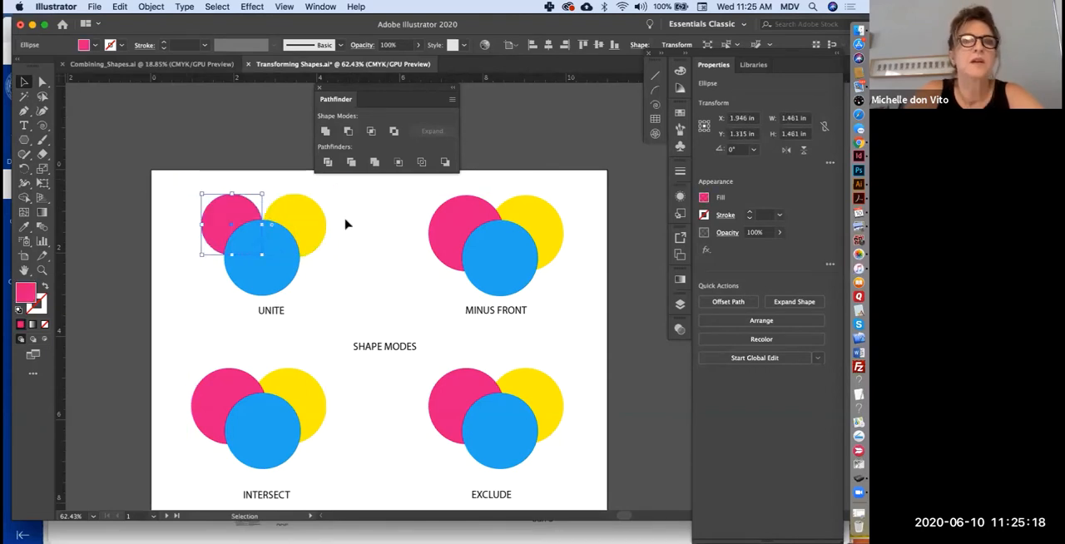
# - Unite the blue circle and its two ear circles into a single mouse-head shape
pyautogui.click(344, 226)
pyautogui.moveTo(218, 261); pyautogui.dragTo(316, 208)
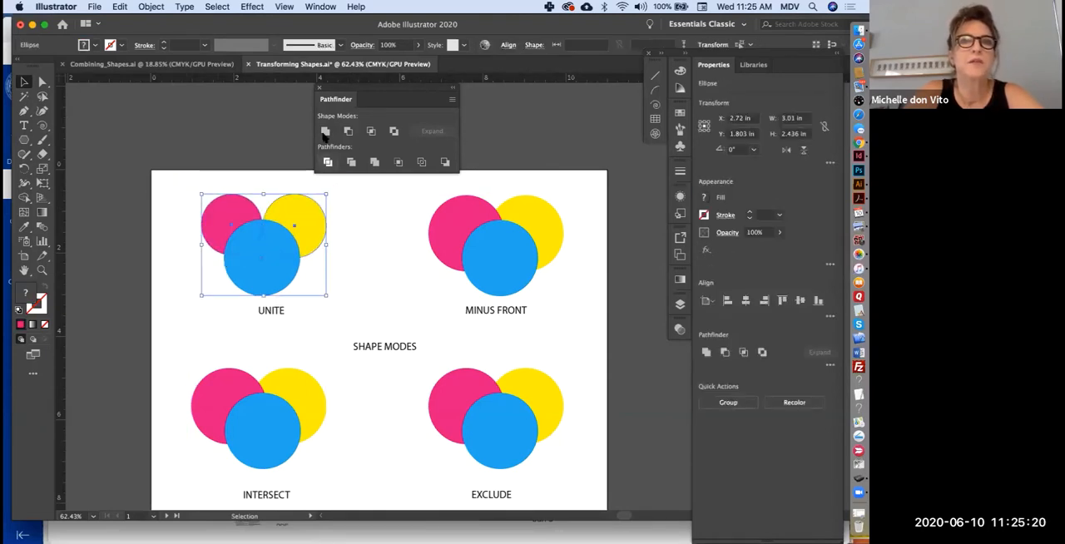
pyautogui.click(324, 132)
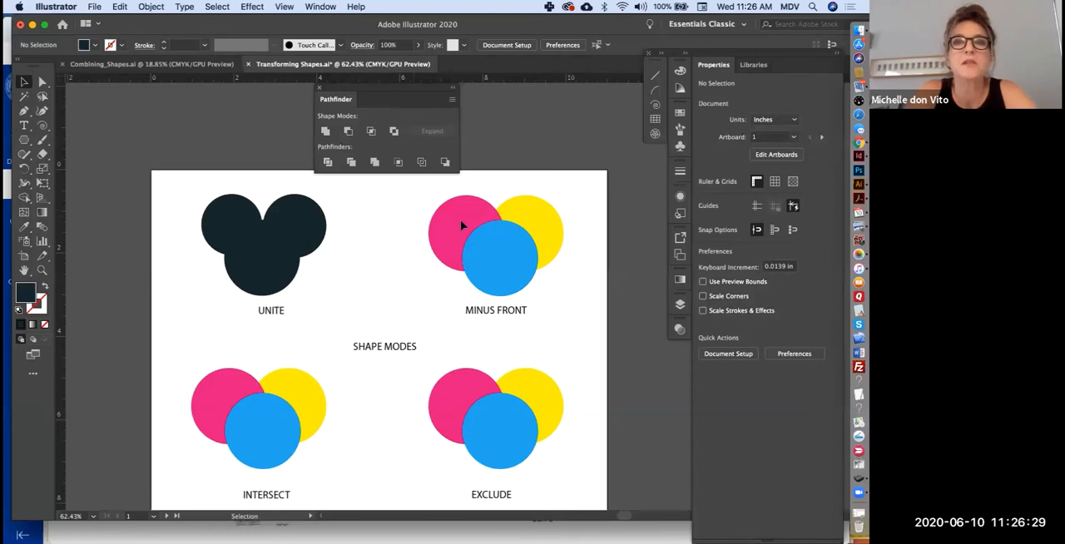
# - Try the Minus Front shape mode on the three circles above the MINUS FRONT label, then undo it
pyautogui.moveTo(588, 286); pyautogui.dragTo(416, 185)
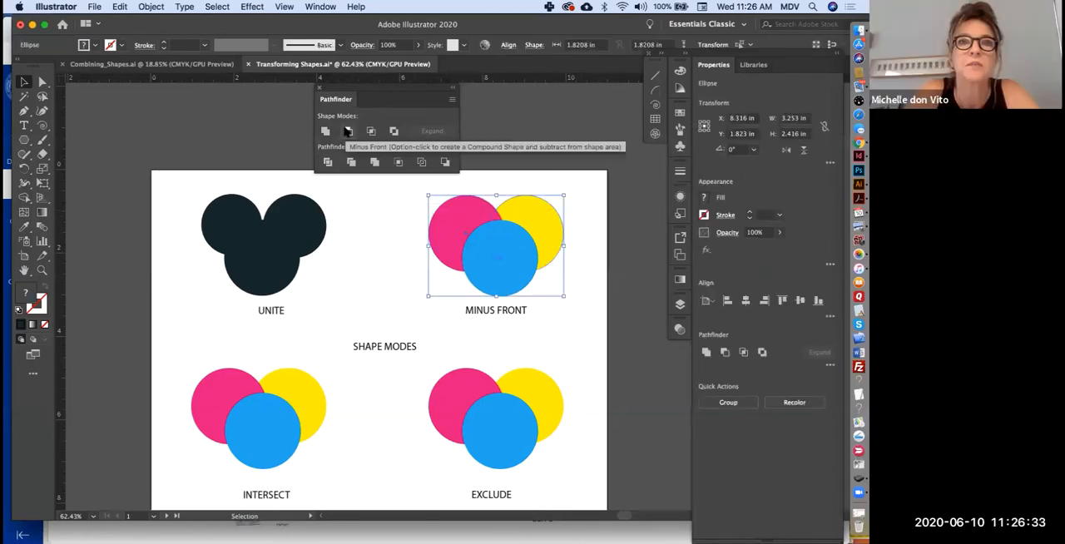
pyautogui.click(348, 131)
pyautogui.click(523, 171)
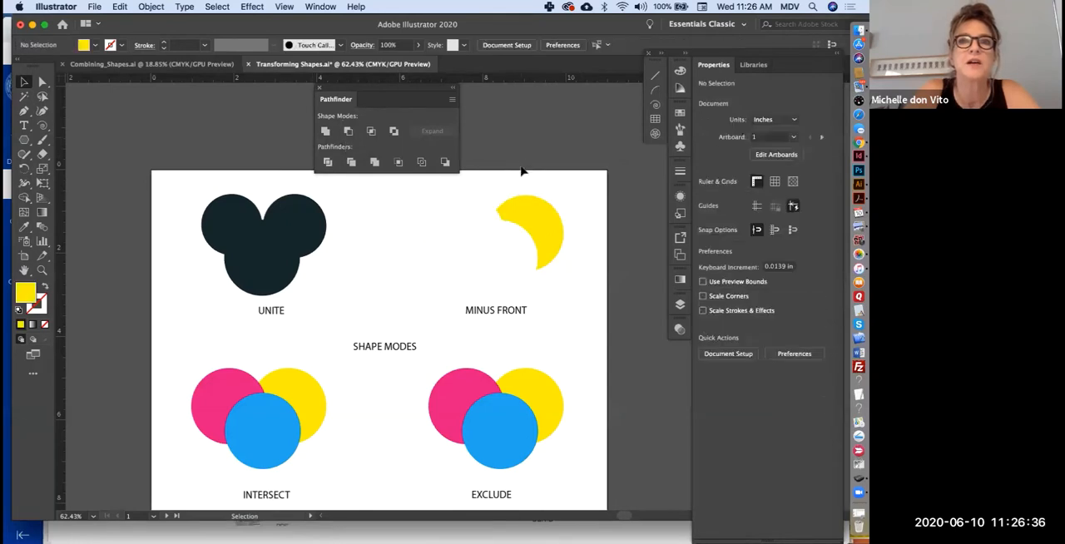
pyautogui.click(536, 225)
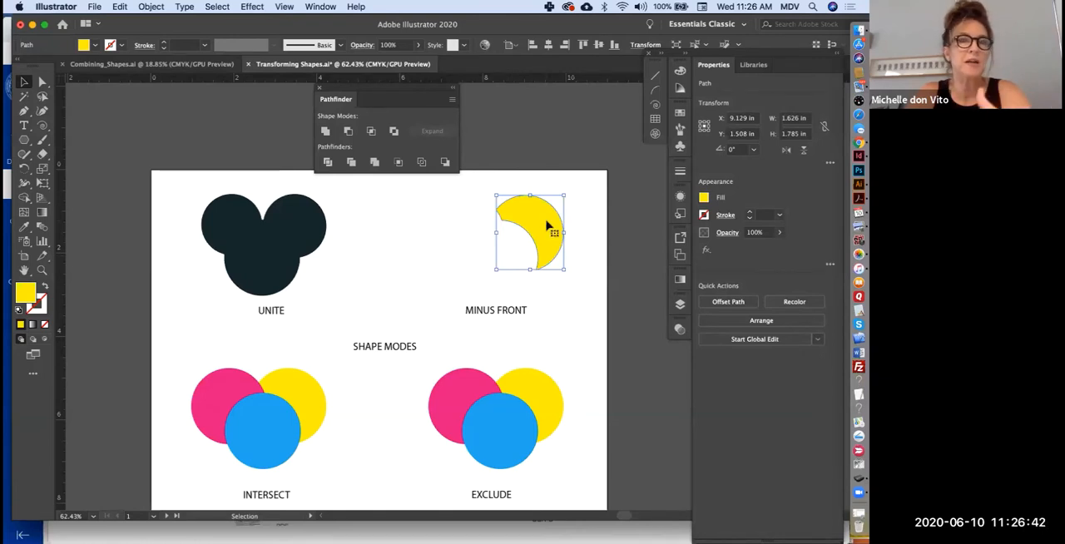
pyautogui.press('super+z')
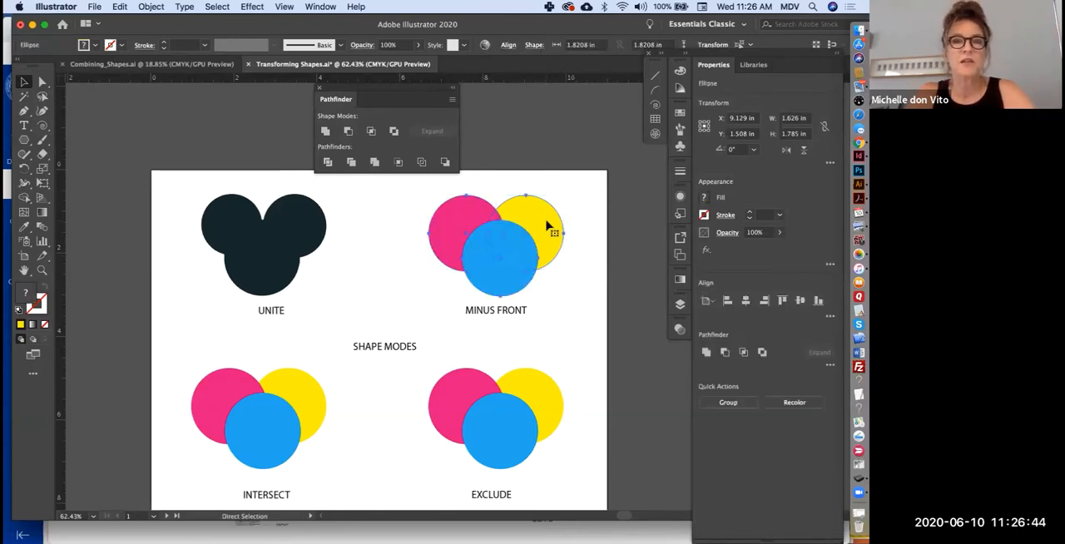
pyautogui.click(514, 196)
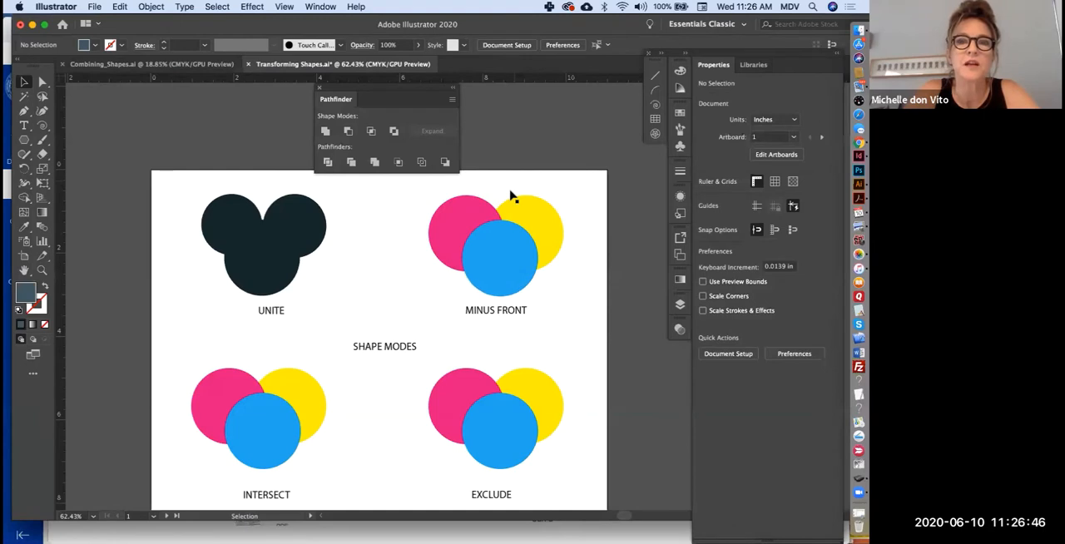
# - Delete the blue MINUS FRONT circle and centre the pink circle inside the yellow one, shrunk to about 1.2 in wide
pyautogui.click(500, 259)
pyautogui.press('Delete')
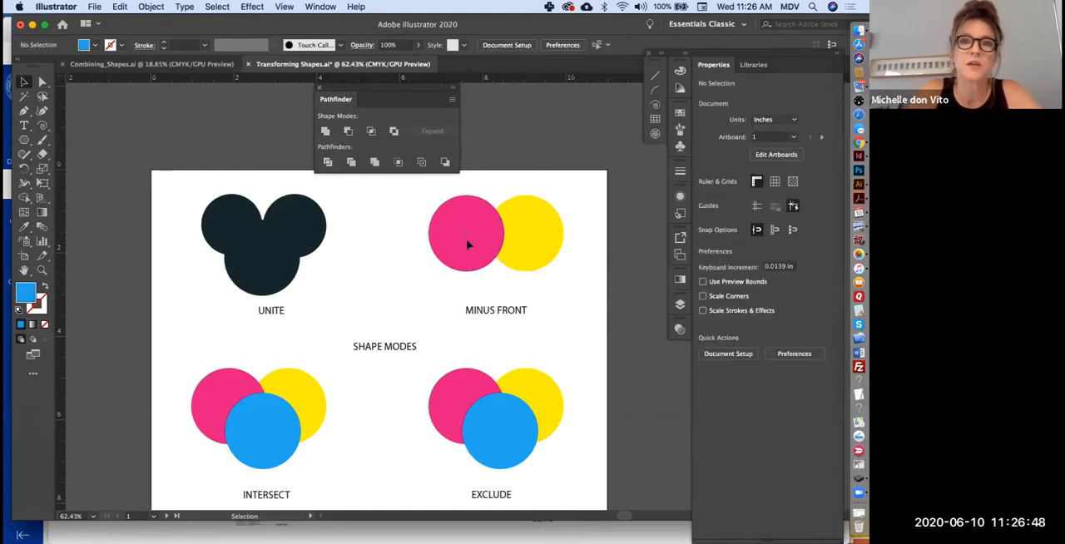
pyautogui.moveTo(467, 242); pyautogui.dragTo(527, 235)
pyautogui.scroll(5, 528, 229)
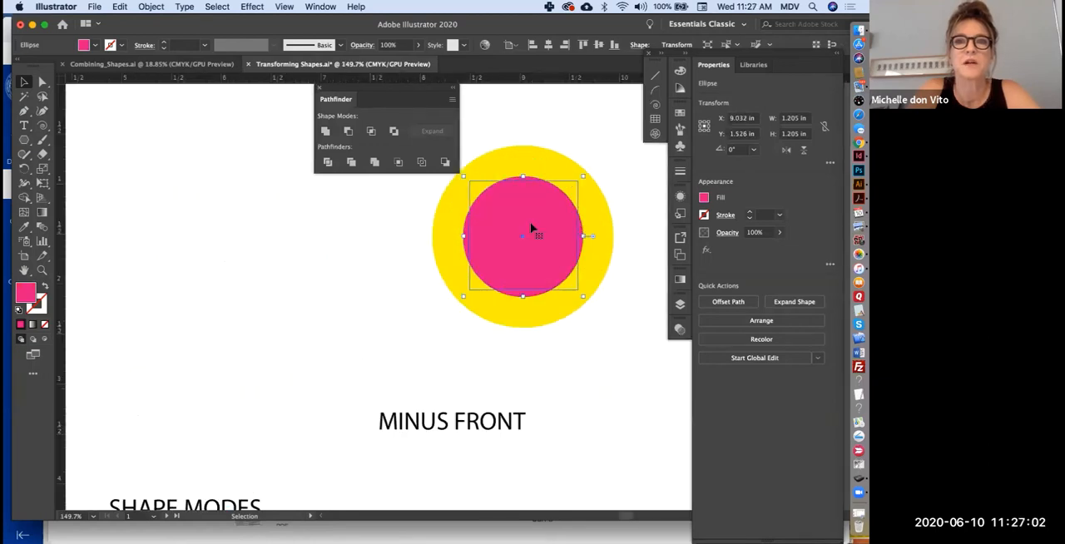
pyautogui.click(513, 105)
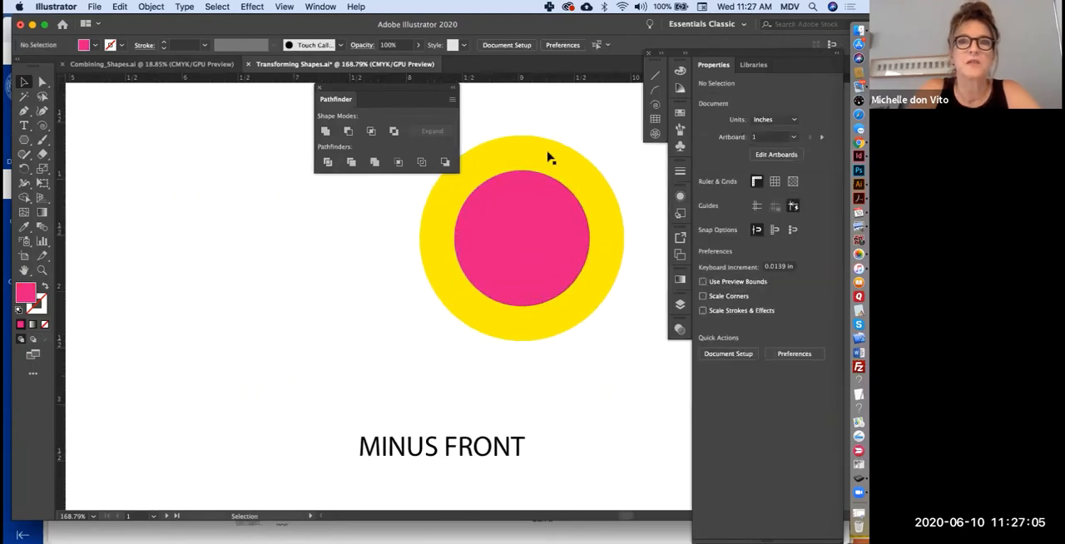
# - Replace the pink circle with a copy of the yellow circle, scaled to about 1.24 in and centred on the original
pyautogui.click(524, 228)
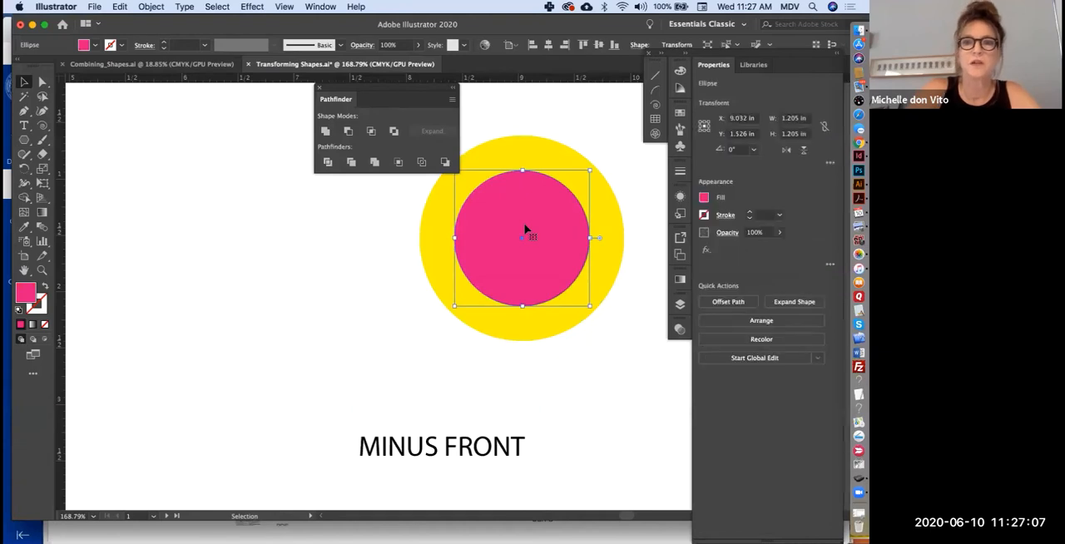
pyautogui.press('Delete')
pyautogui.click(525, 229)
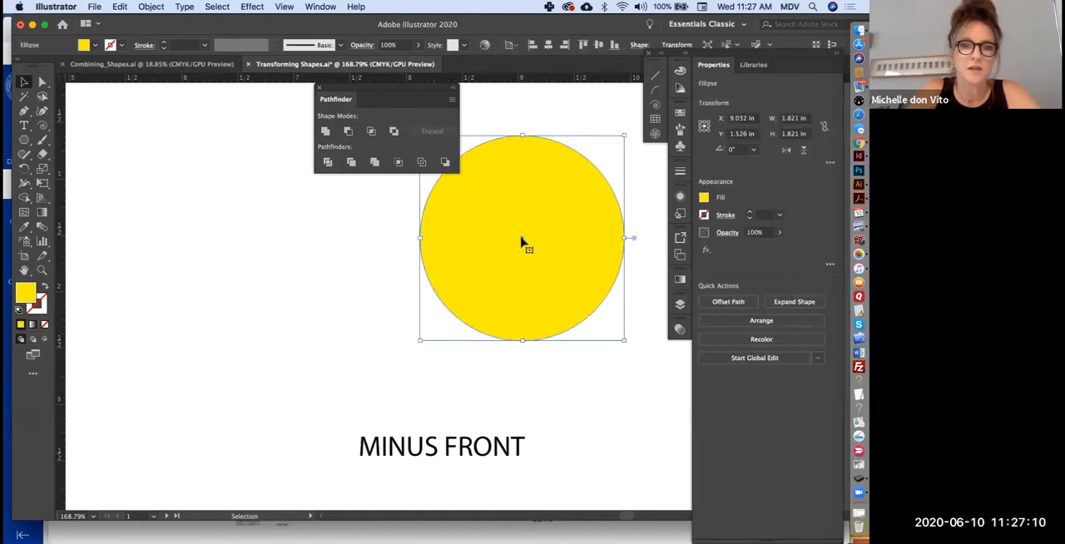
pyautogui.moveTo(521, 241); pyautogui.dragTo(430, 255)
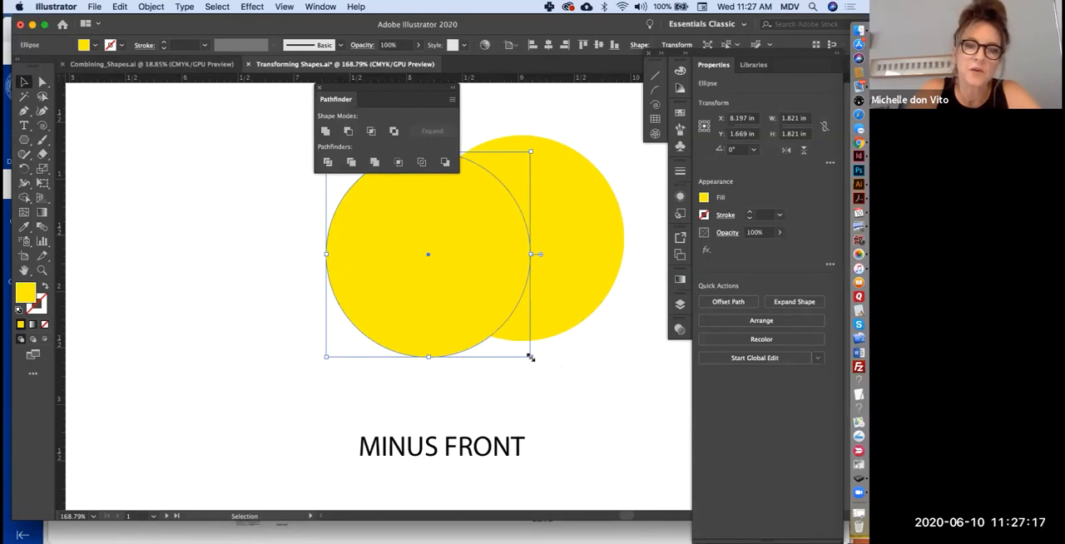
pyautogui.moveTo(529, 357); pyautogui.dragTo(469, 295)
pyautogui.moveTo(415, 235); pyautogui.dragTo(521, 241)
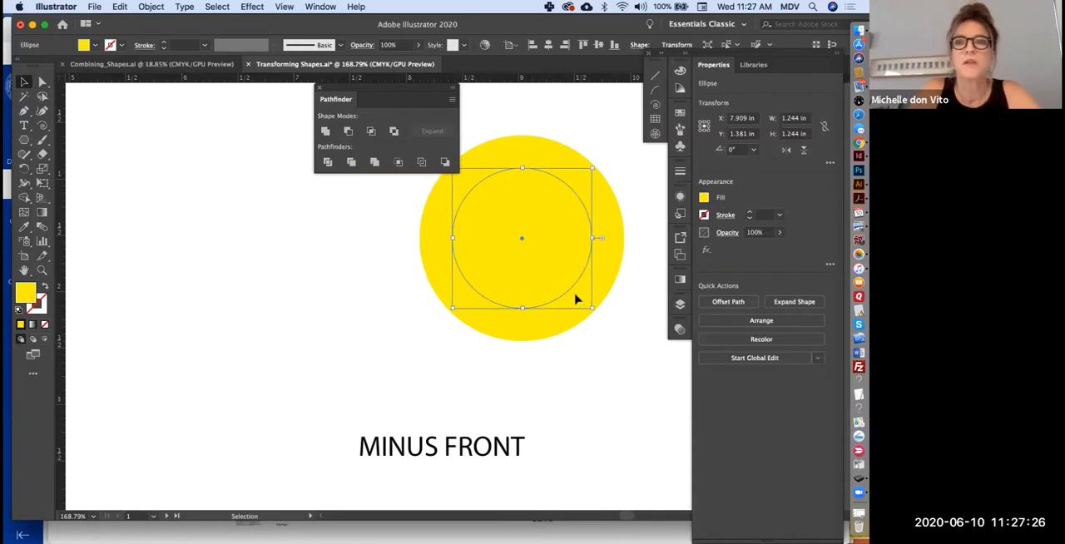
pyautogui.press('super+shift+a')
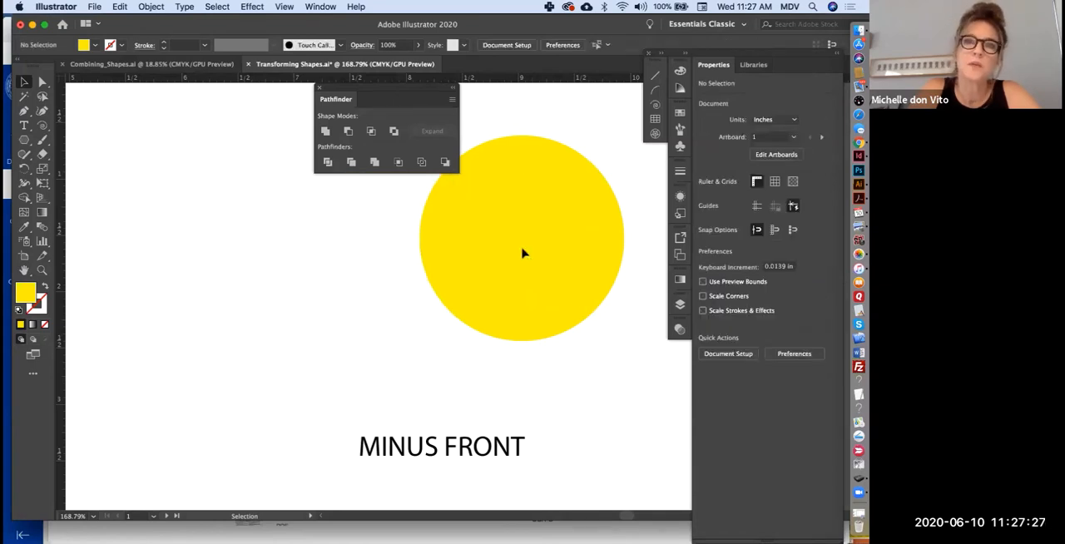
# - Try to cut the small yellow circle out of the large one with the Minus Front shape mode
pyautogui.press('super+a')
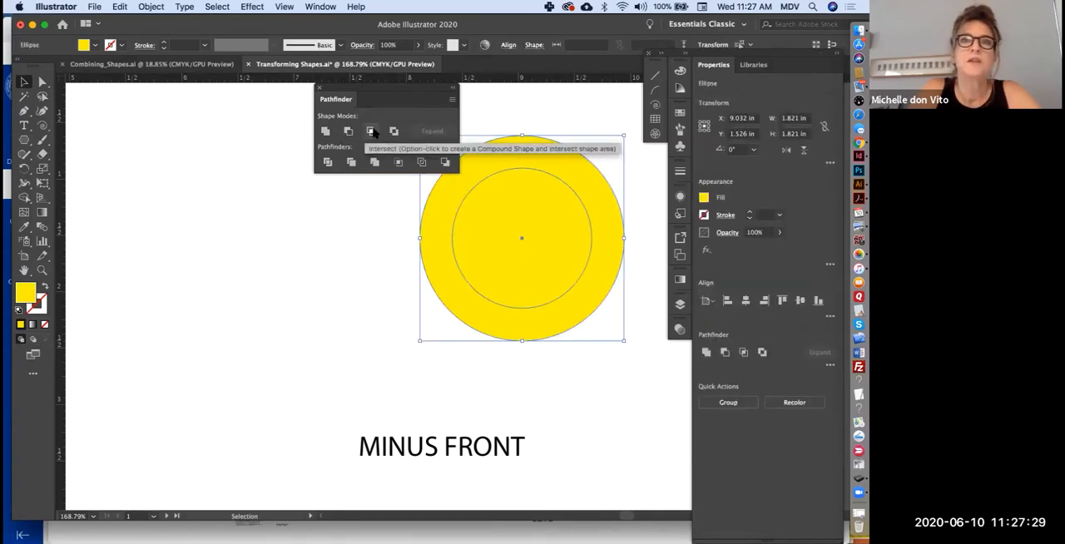
pyautogui.click(349, 132)
pyautogui.click(546, 290)
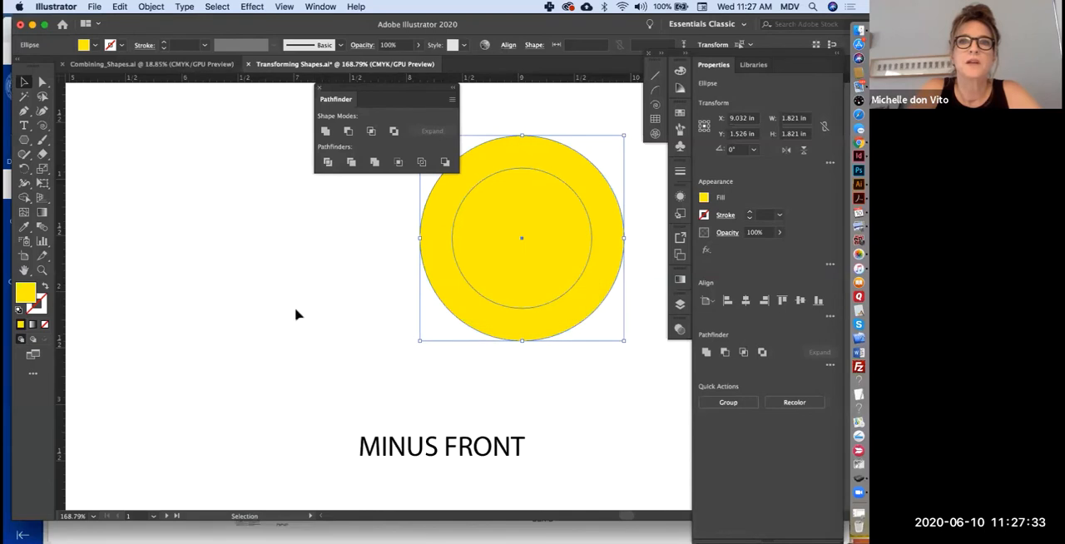
# - Bring the small inner circle to the front and subtract it from the large yellow circle with Minus Front
pyautogui.click(294, 311)
pyautogui.click(519, 220)
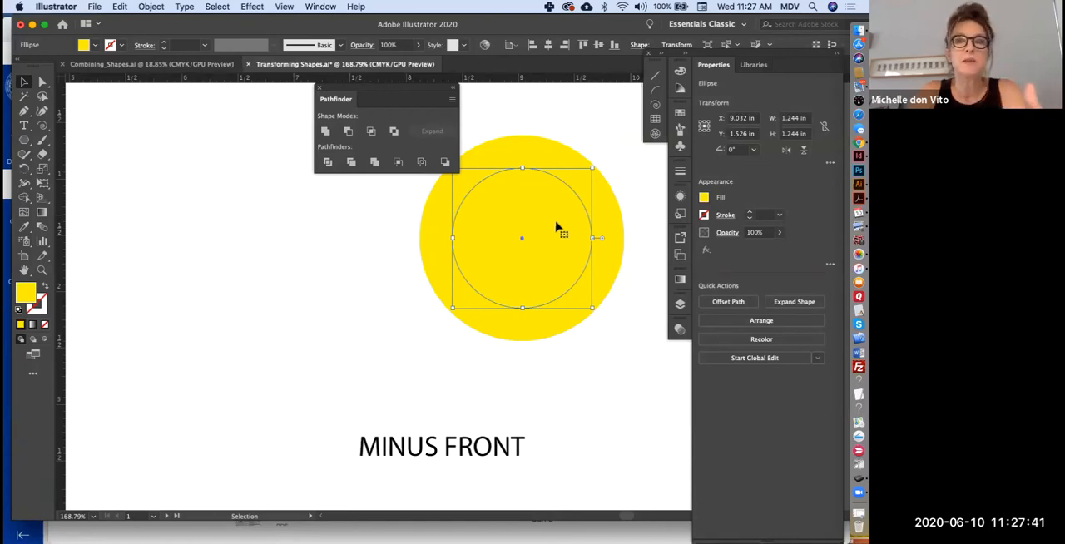
pyautogui.click(764, 320)
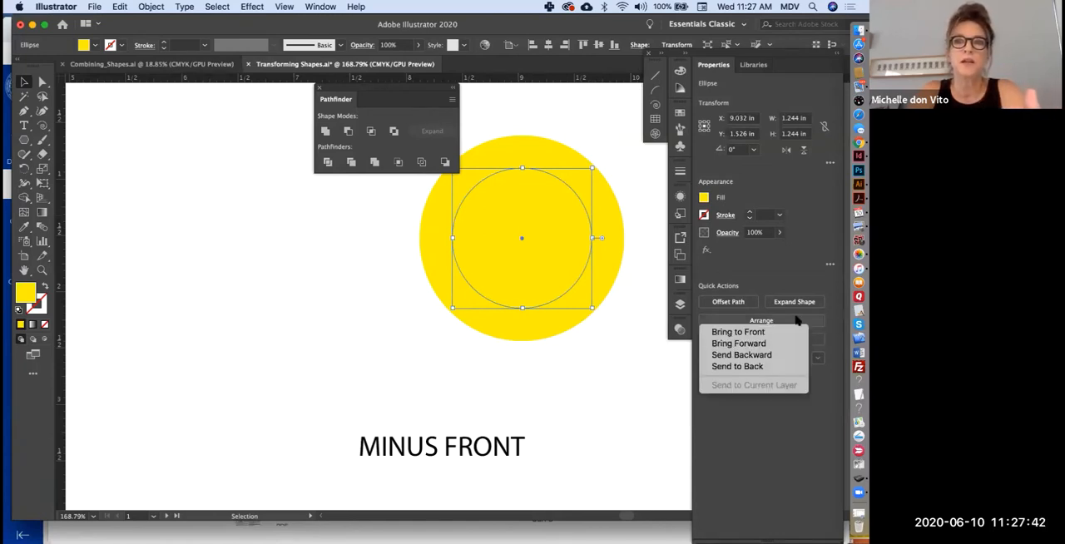
pyautogui.click(738, 332)
pyautogui.click(619, 183)
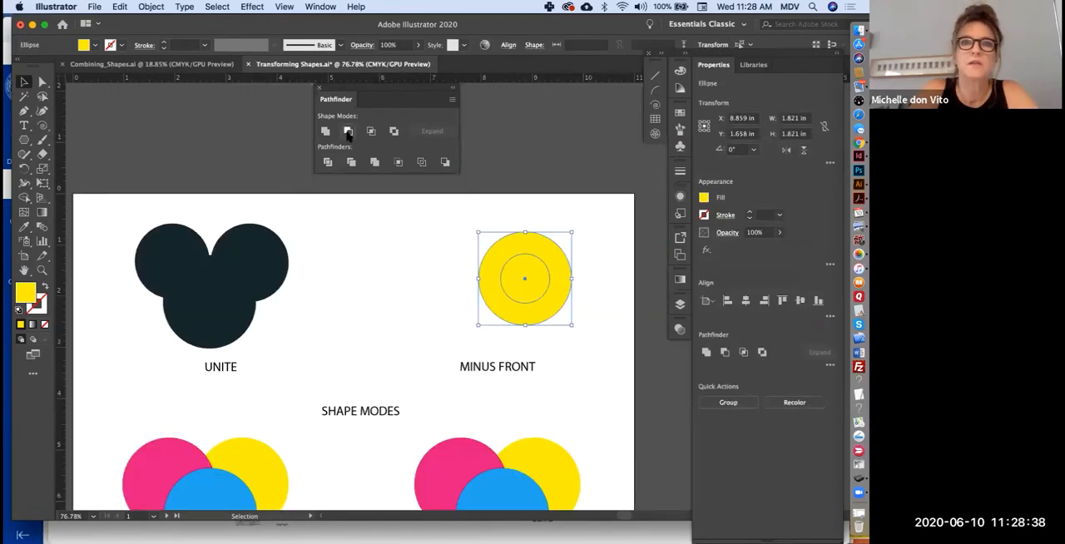
pyautogui.click(347, 132)
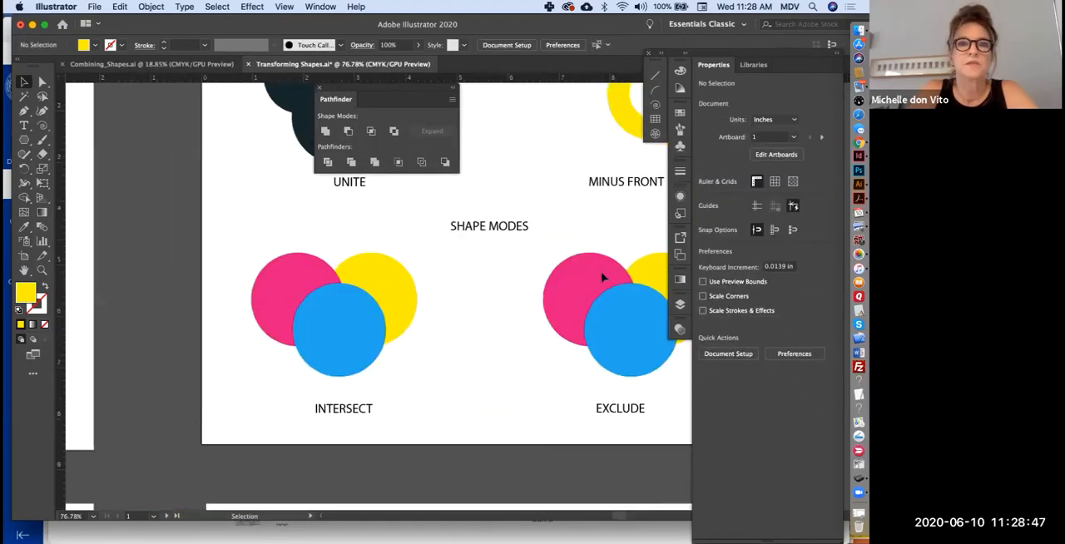
# - Apply the Intersect shape mode to the three overlapping circles above the INTERSECT label
pyautogui.scroll(-2, 601, 271)
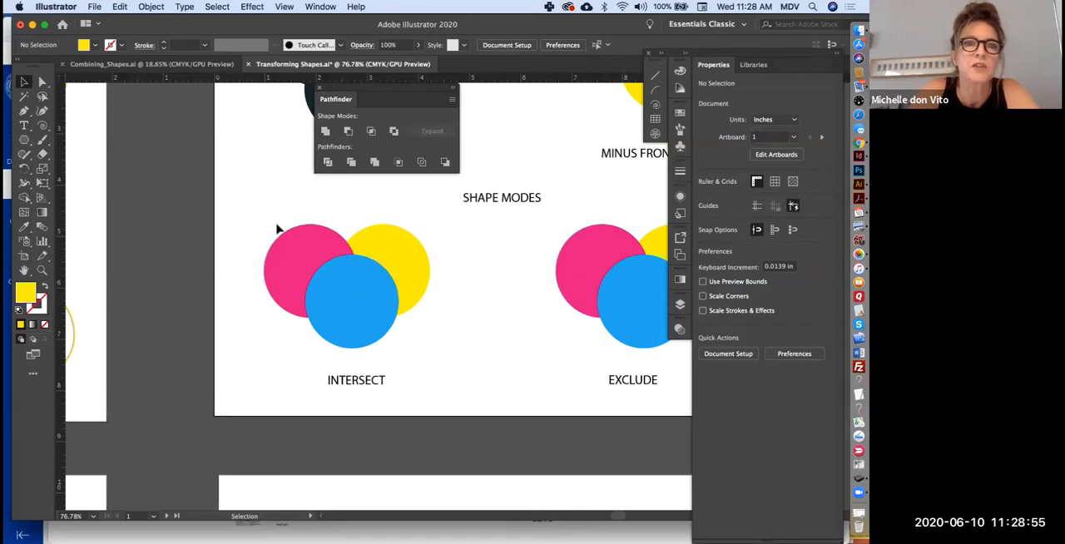
pyautogui.moveTo(236, 223); pyautogui.dragTo(463, 354)
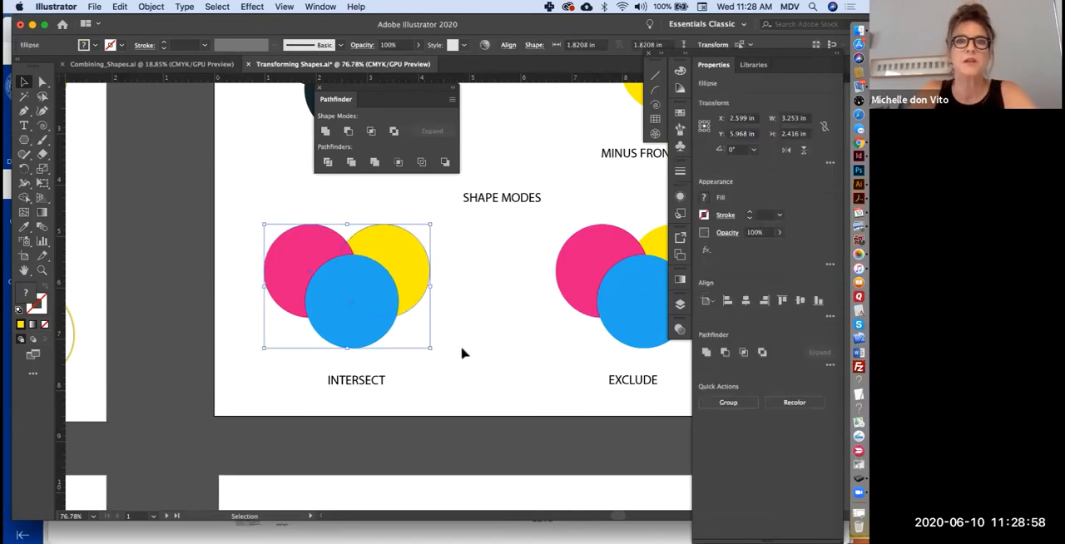
pyautogui.click(372, 132)
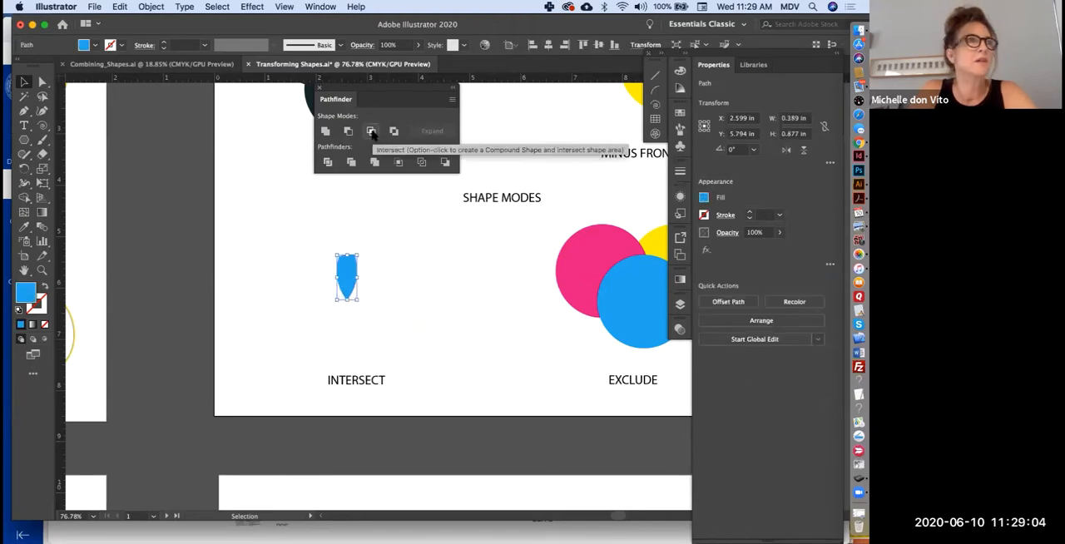
# - Undo the three-circle intersection, delete the yellow circle, and apply Intersect to the remaining pink and blue circles
pyautogui.click(397, 326)
pyautogui.press('super+z')
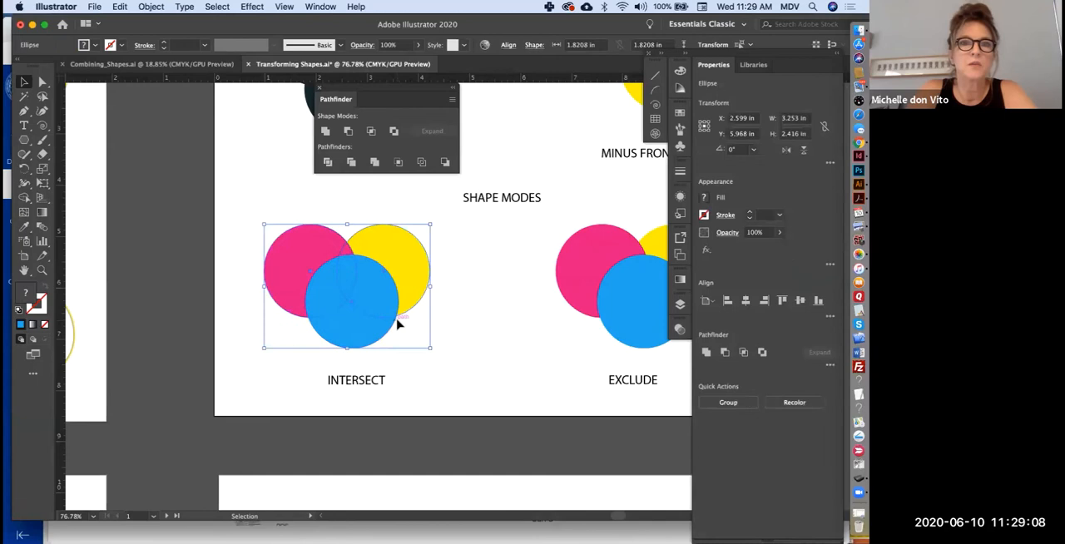
pyautogui.click(422, 277)
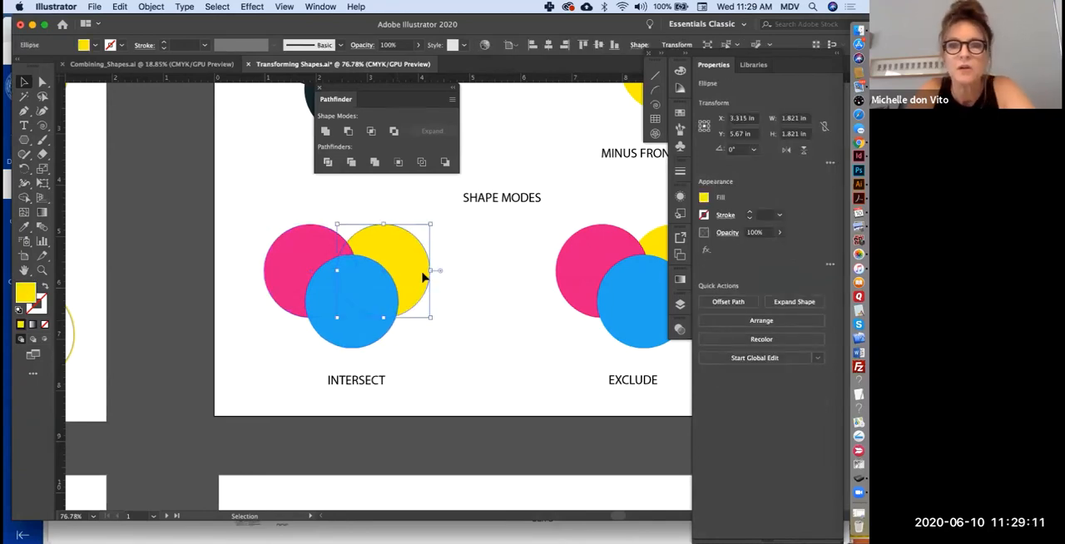
pyautogui.press('Delete')
pyautogui.press('super+a')
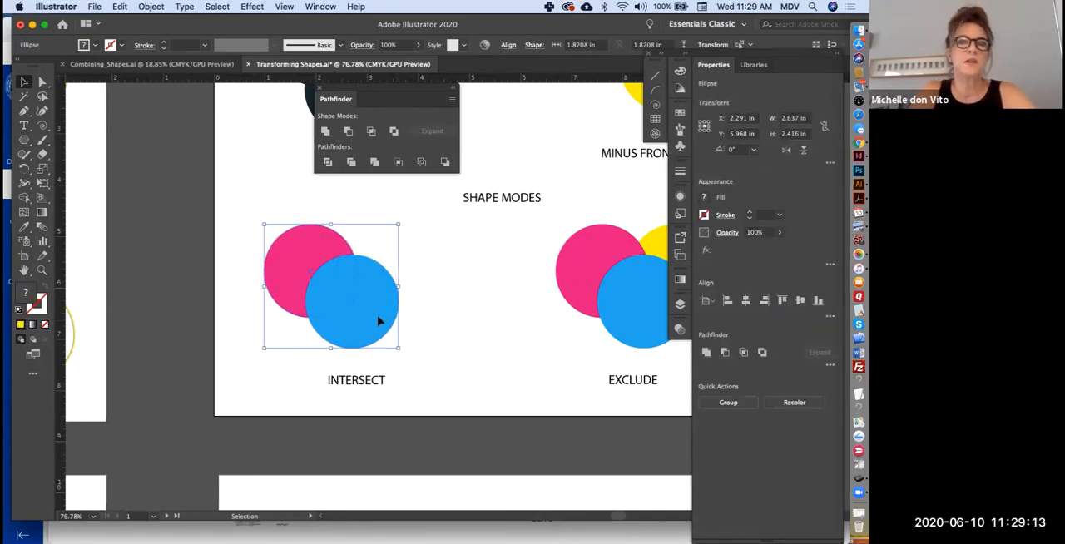
pyautogui.click(371, 133)
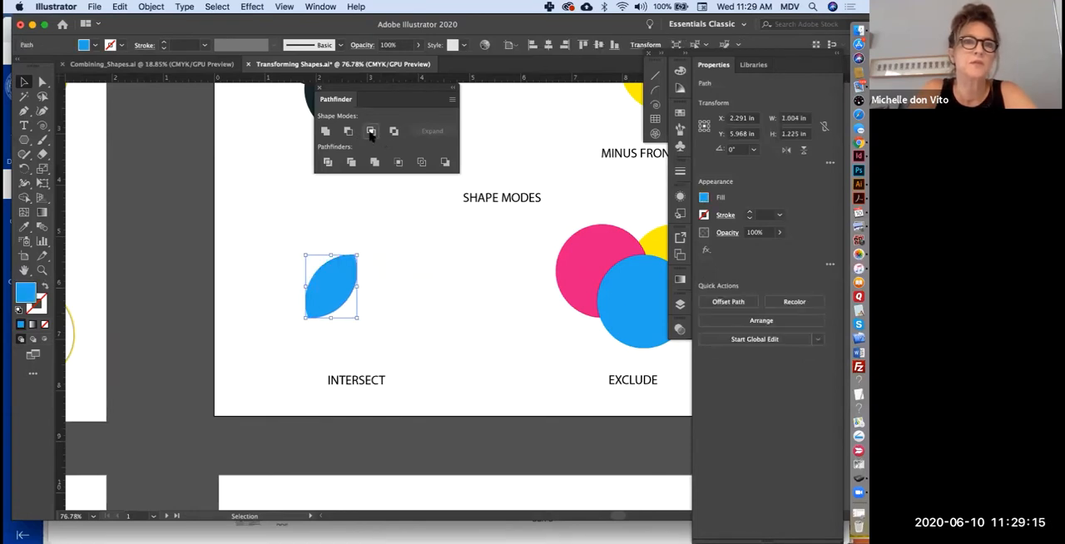
pyautogui.click(407, 318)
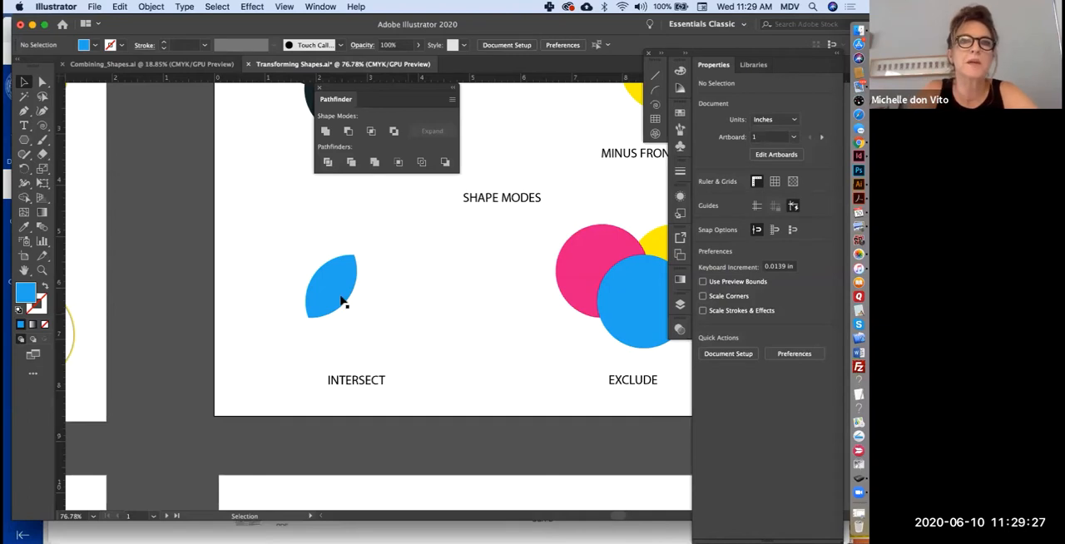
# - Arrange two copies of the leaf shape and draw a vertical rectangular stem between them, about 0.1 in wide and 2.69 in tall
pyautogui.moveTo(340, 290)
pyautogui.mouseDown()
pyautogui.moveTo(391, 298)
pyautogui.moveTo(587, 241)
pyautogui.moveTo(323, 275)
pyautogui.moveTo(352, 247)
pyautogui.moveTo(335, 280)
pyautogui.moveTo(341, 304)
pyautogui.mouseUp()
pyautogui.click(90, 176)
pyautogui.moveTo(23, 142); pyautogui.dragTo(80, 138)
pyautogui.moveTo(361, 225); pyautogui.dragTo(366, 363)
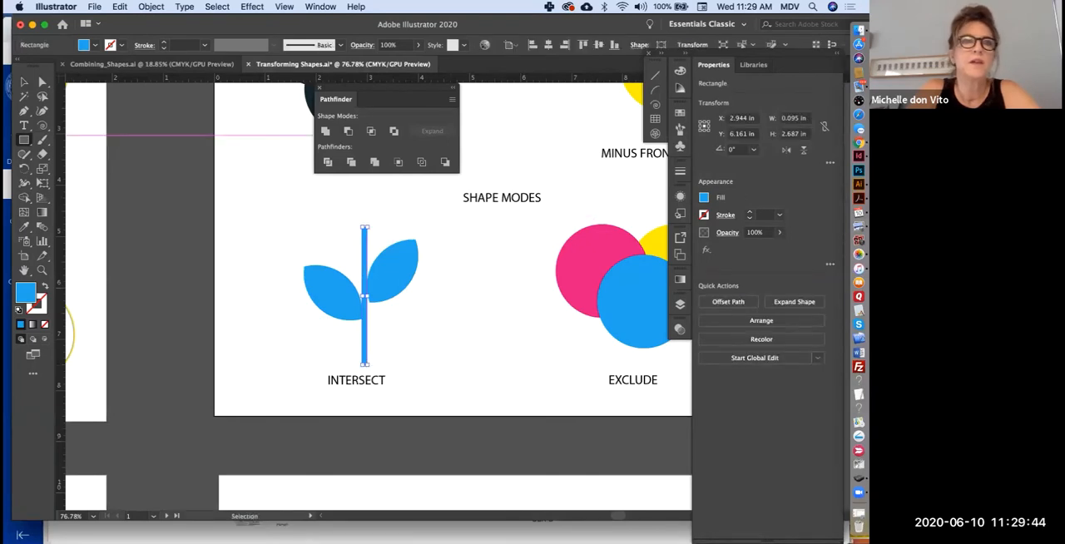
# - Fill the stem and both leaves with dark green
pyautogui.click(25, 82)
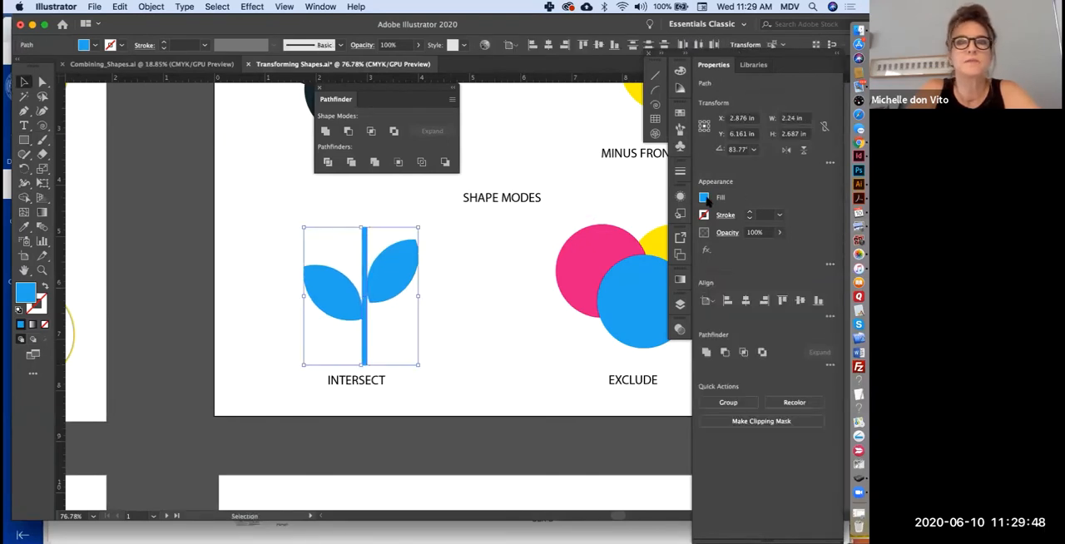
pyautogui.click(704, 198)
pyautogui.click(625, 251)
pyautogui.click(441, 288)
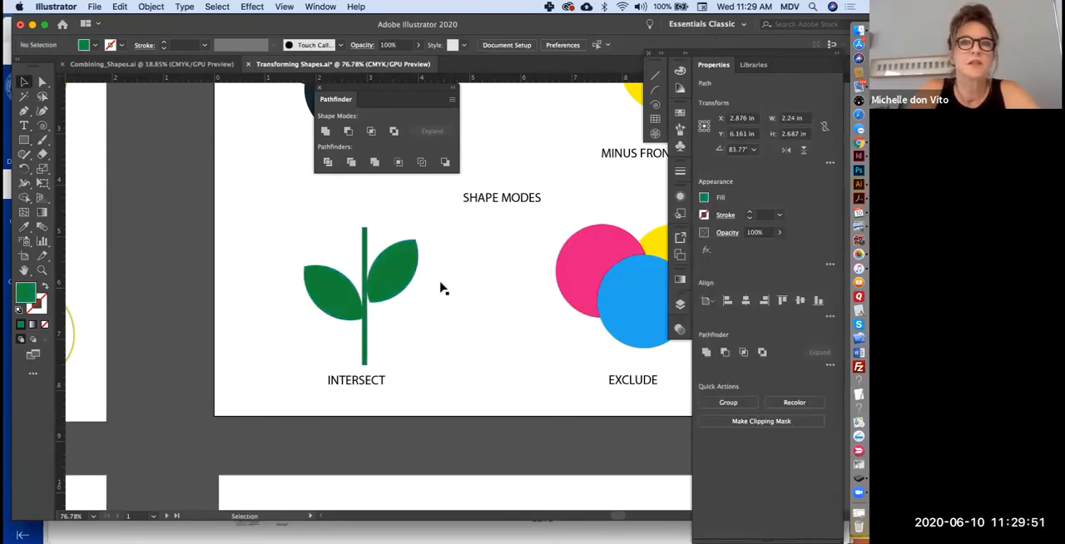
# - Rotate the right leaf slightly clockwise and reposition it slightly lower against the stem
pyautogui.click(412, 282)
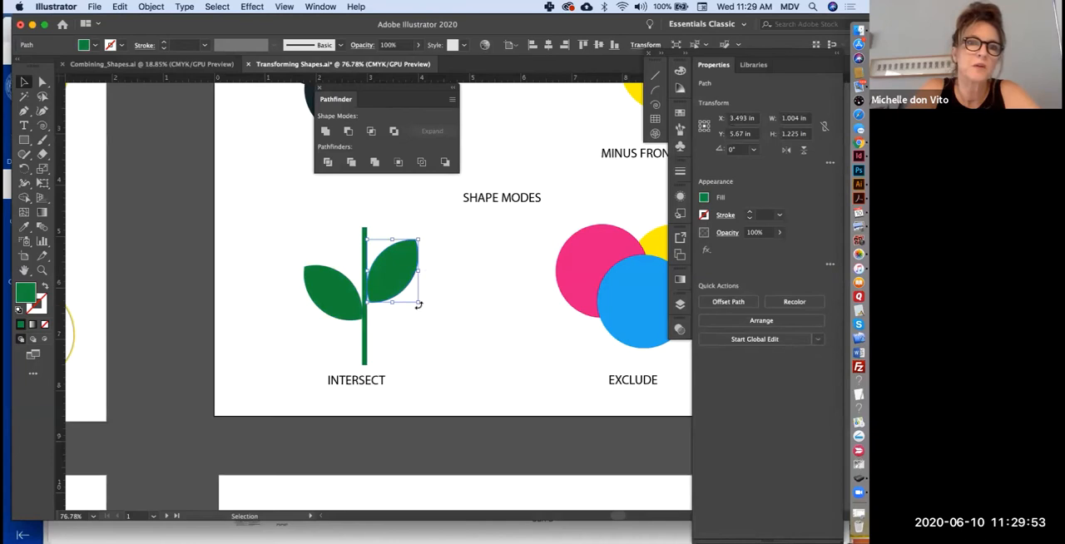
pyautogui.moveTo(418, 306); pyautogui.dragTo(419, 311)
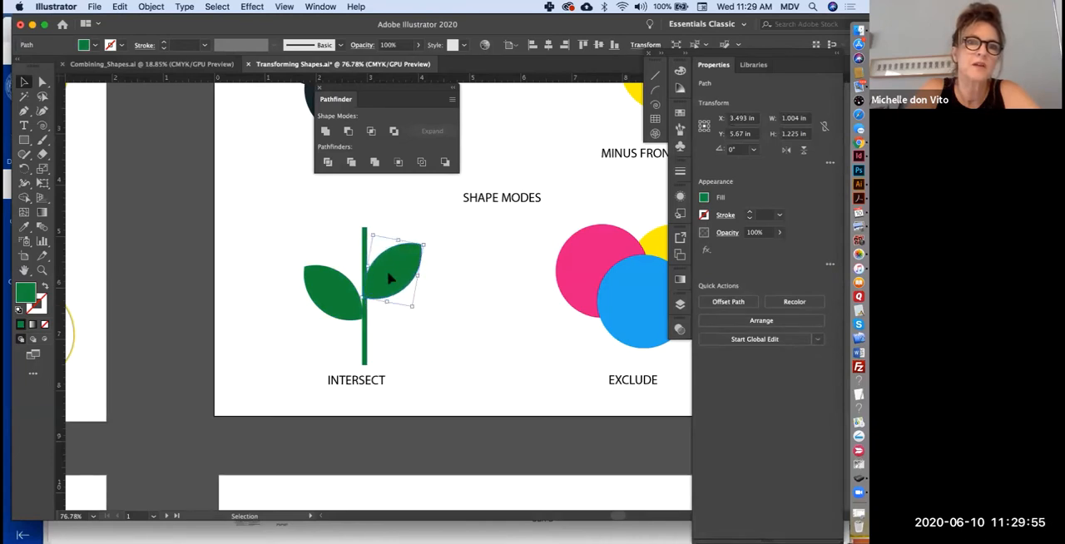
pyautogui.moveTo(392, 275); pyautogui.dragTo(391, 282)
pyautogui.click(432, 324)
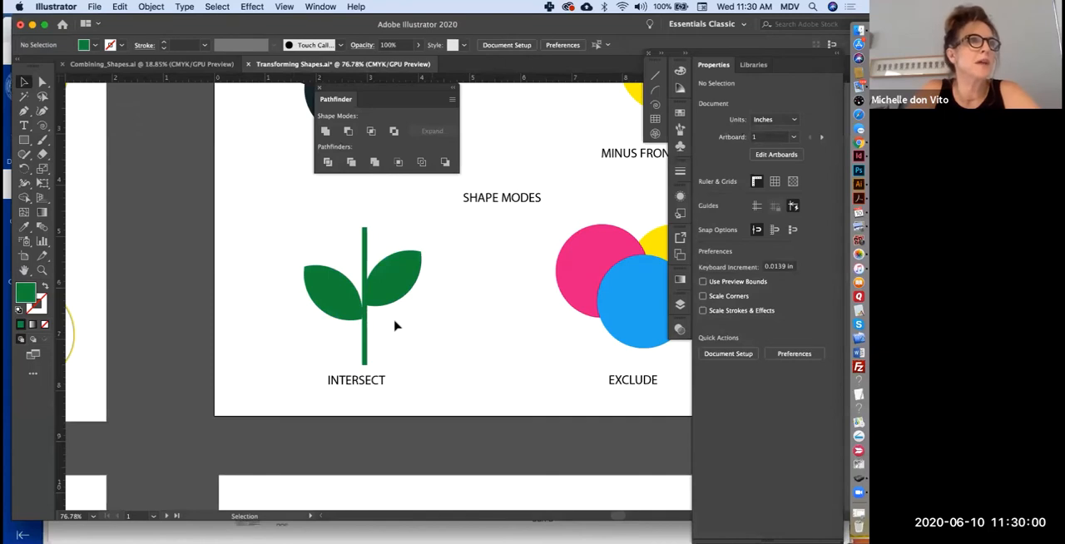
# - Apply the Exclude shape mode to the three overlapping circles above the EXCLUDE label
pyautogui.hscroll(5, 395, 325)
pyautogui.scroll(1, 395, 325)
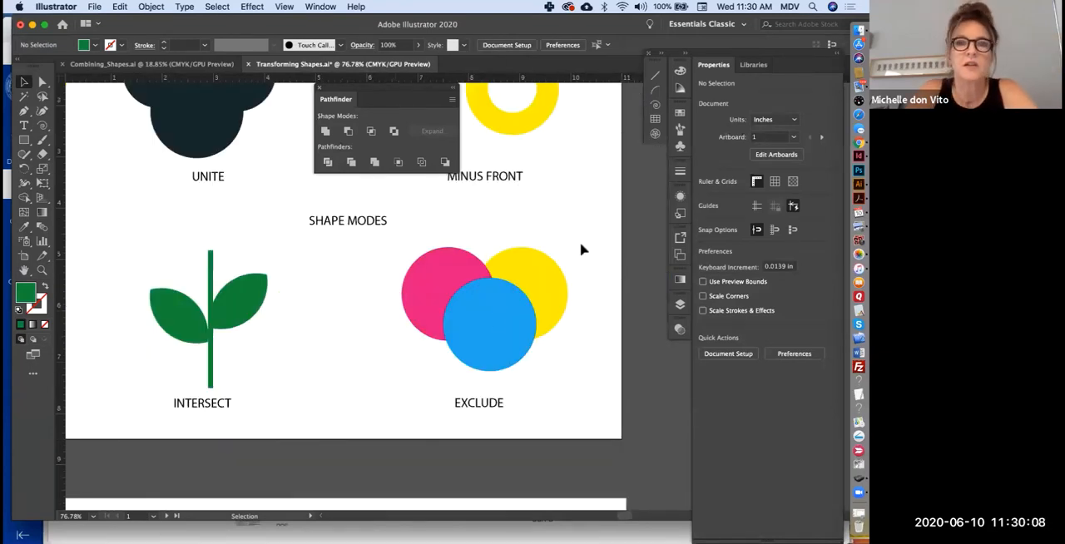
pyautogui.moveTo(582, 250); pyautogui.dragTo(407, 345)
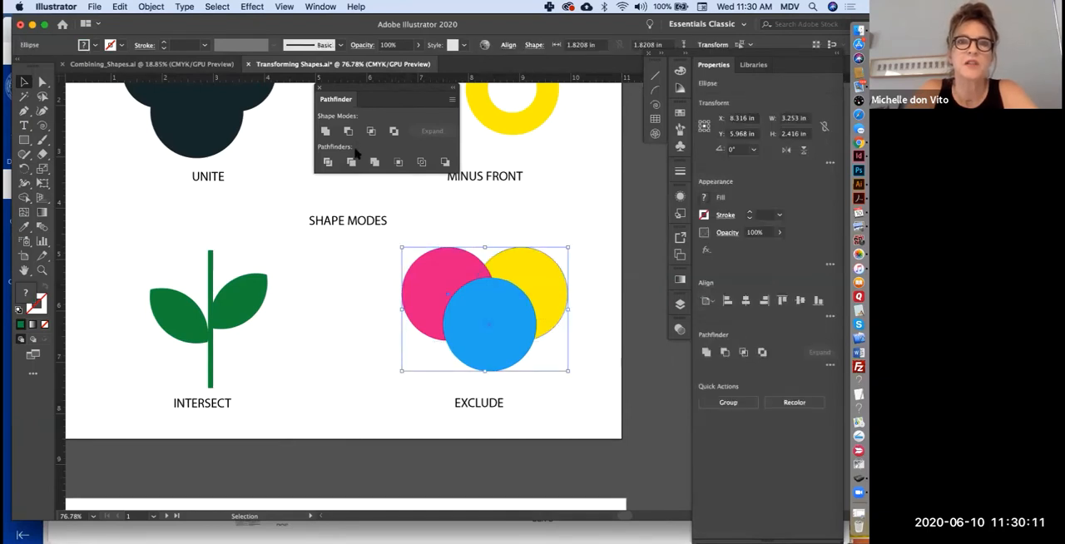
pyautogui.click(393, 132)
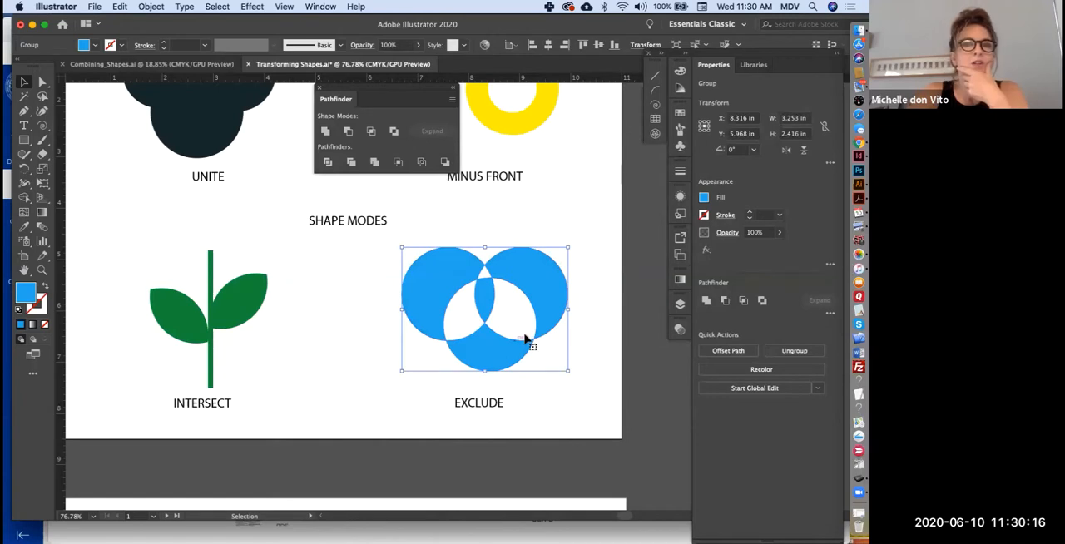
# - Ungroup the excluded shape and move its three outer pieces away from the central piece
pyautogui.click(804, 352)
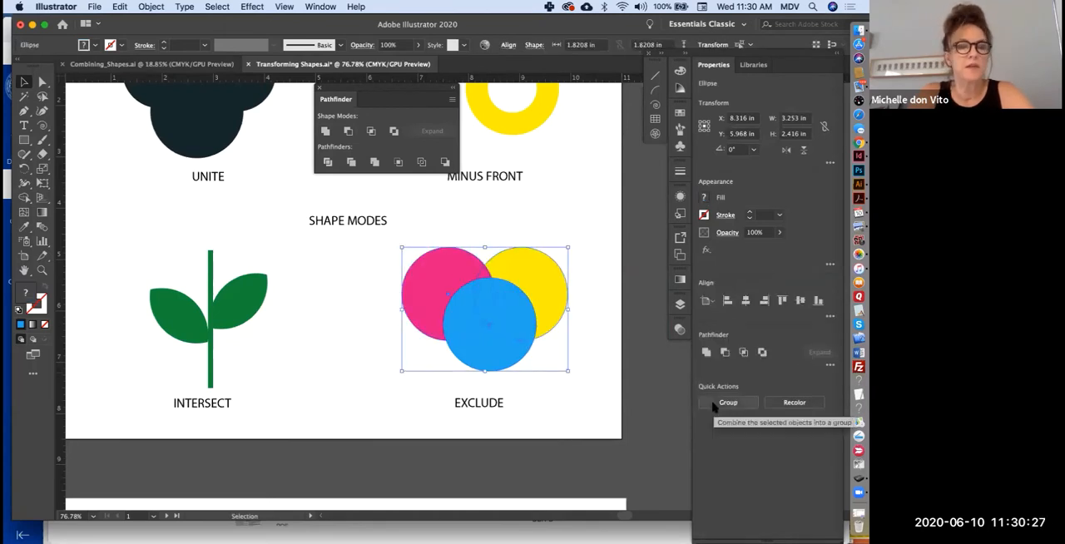
pyautogui.press('super+z')
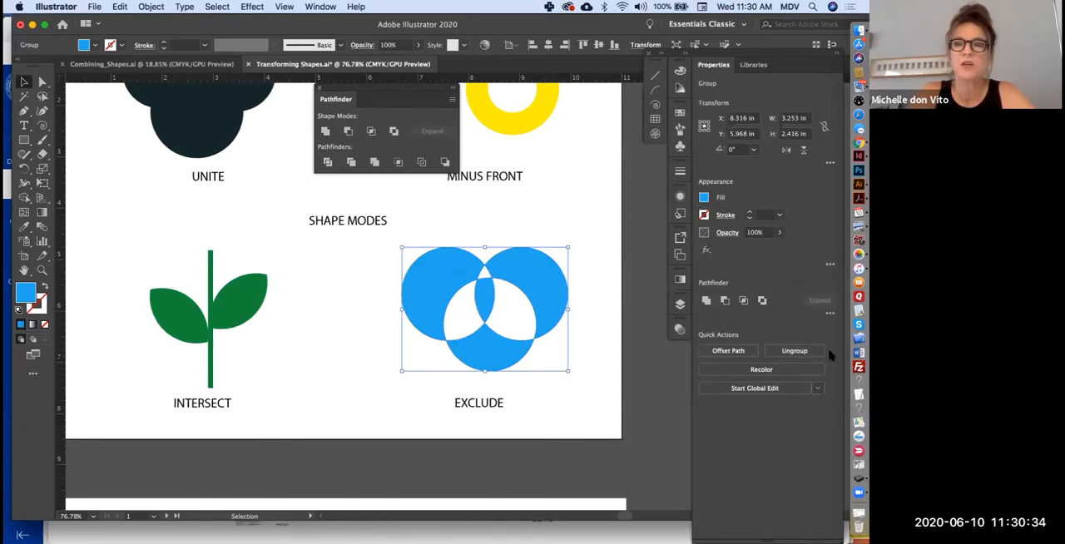
pyautogui.click(627, 416)
pyautogui.moveTo(415, 287); pyautogui.dragTo(400, 287)
pyautogui.moveTo(538, 288); pyautogui.dragTo(561, 273)
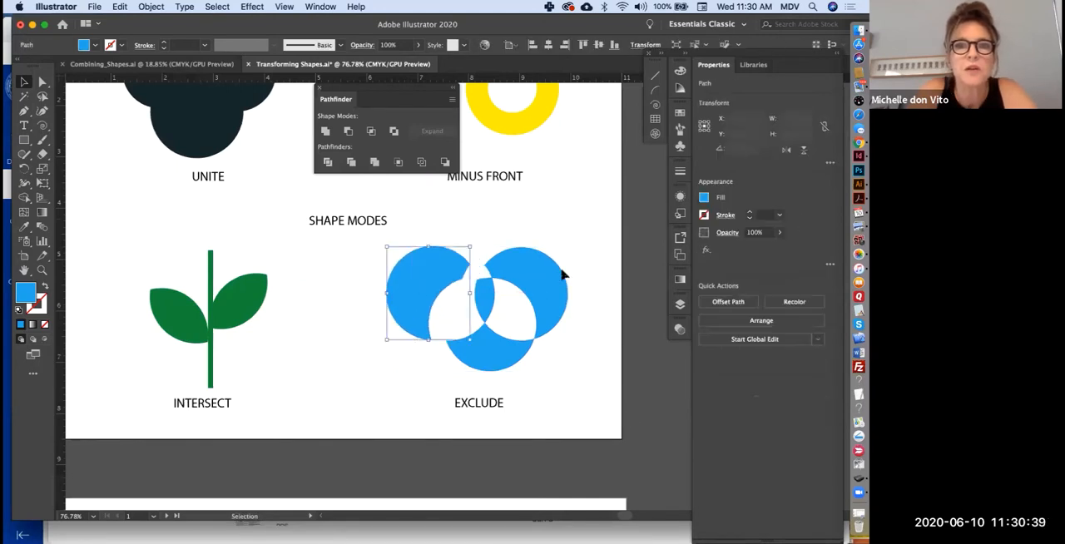
pyautogui.moveTo(490, 364); pyautogui.dragTo(492, 385)
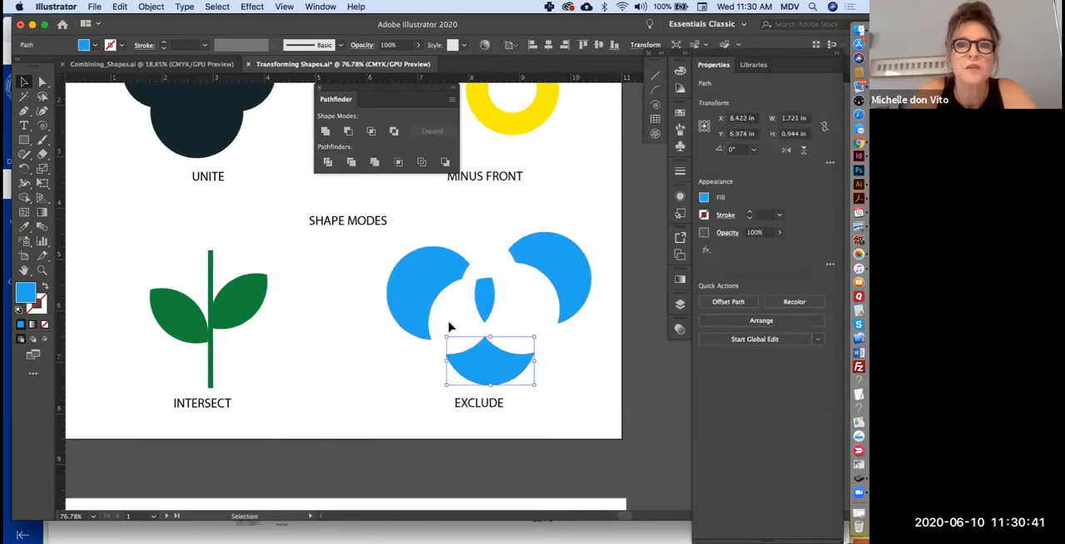
pyautogui.click(447, 325)
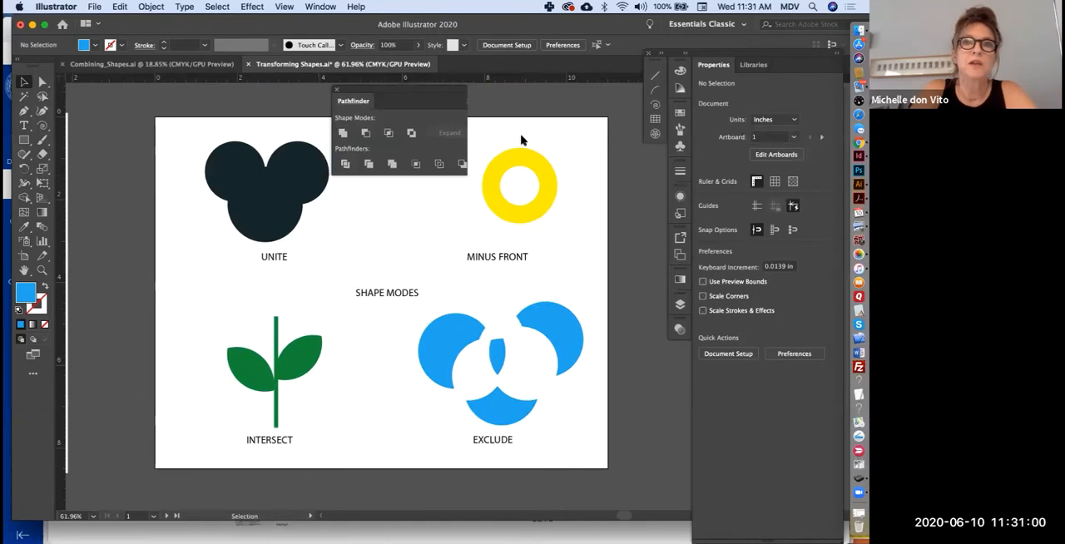
# - Apply the Divide pathfinder to the three circles above the DIVIDE label and ungroup the result
pyautogui.moveTo(521, 136); pyautogui.dragTo(537, 94)
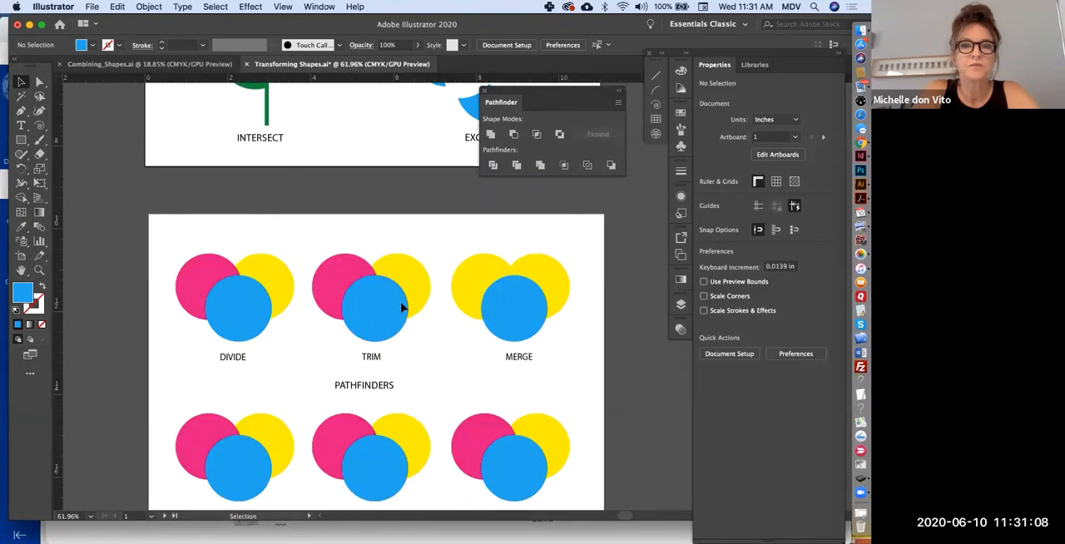
pyautogui.scroll(-2, 401, 308)
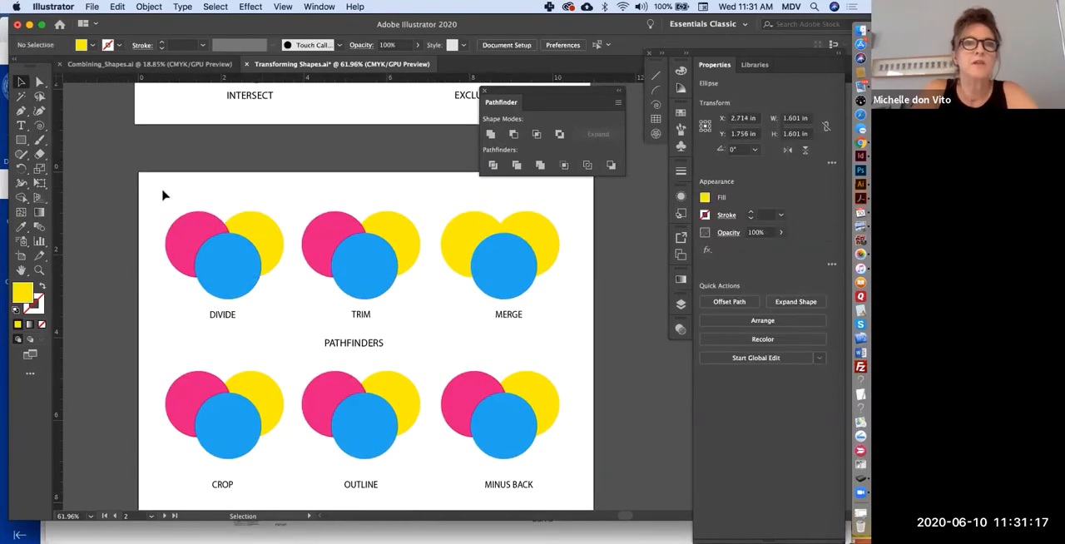
pyautogui.click(154, 197)
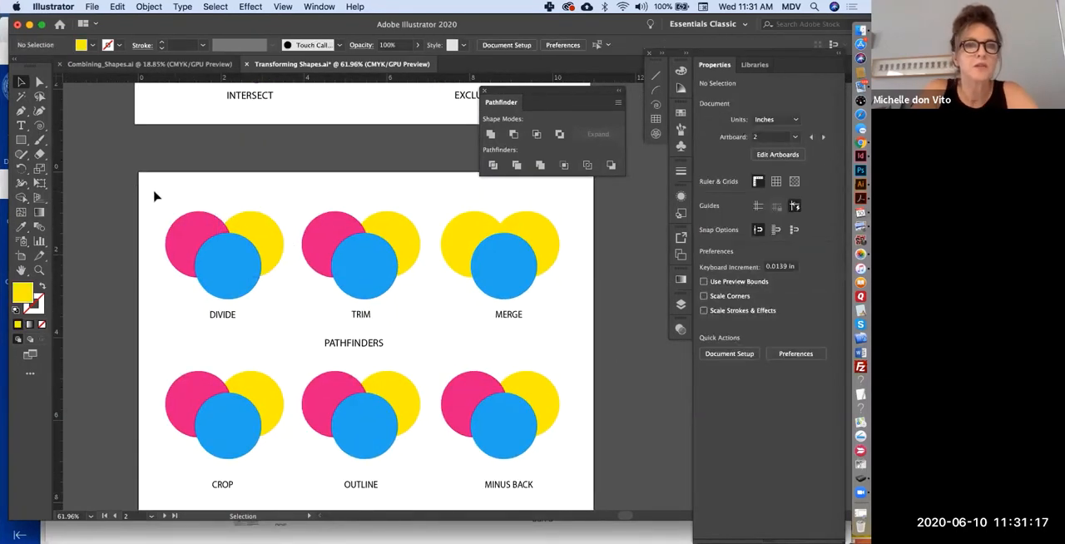
pyautogui.moveTo(155, 198); pyautogui.dragTo(290, 301)
pyautogui.click(492, 165)
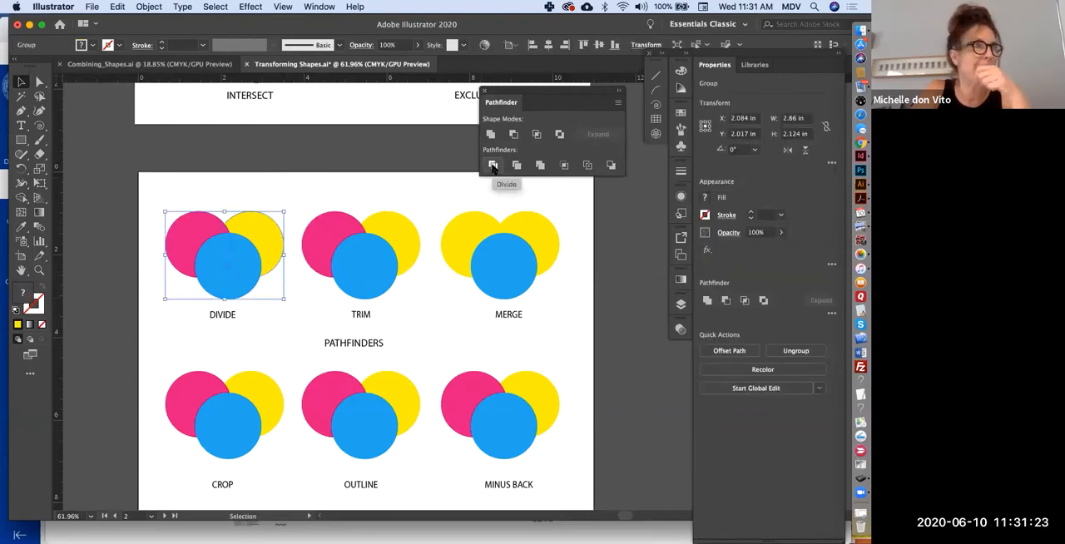
pyautogui.click(787, 351)
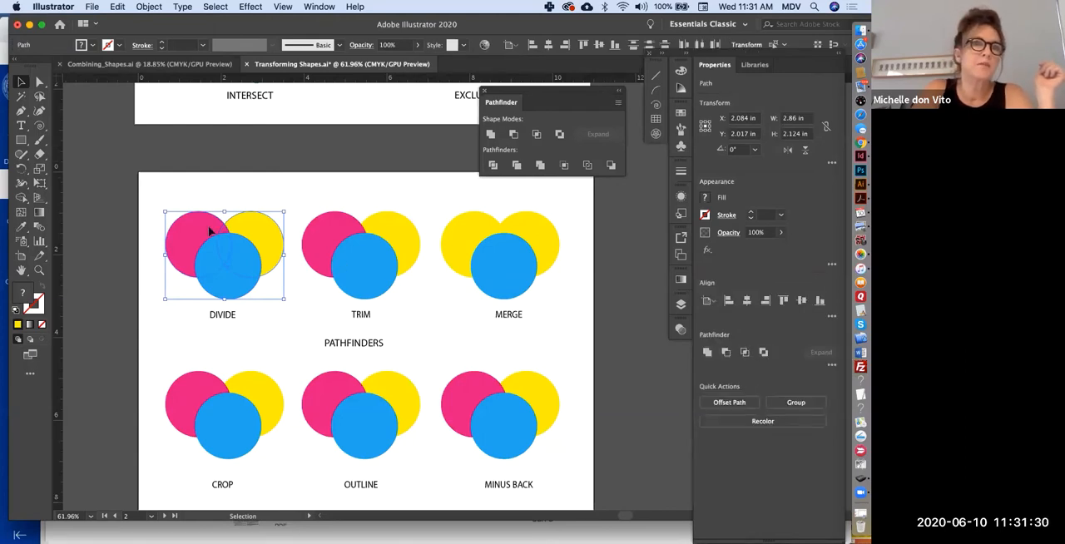
# - Pull the divided pink and yellow pieces apart from the blue circle
pyautogui.click(242, 184)
pyautogui.moveTo(182, 243); pyautogui.dragTo(164, 233)
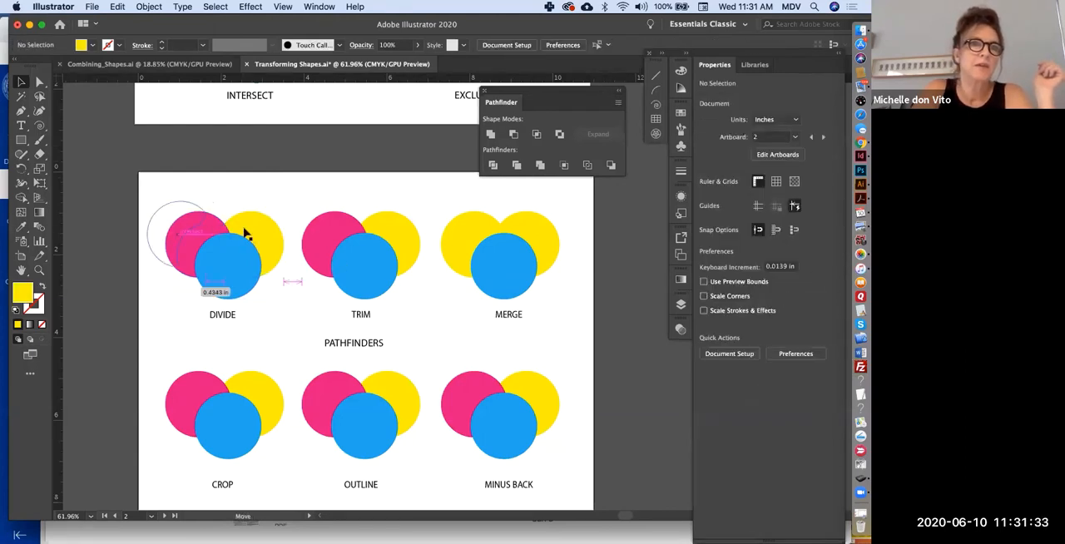
pyautogui.moveTo(278, 218); pyautogui.dragTo(290, 202)
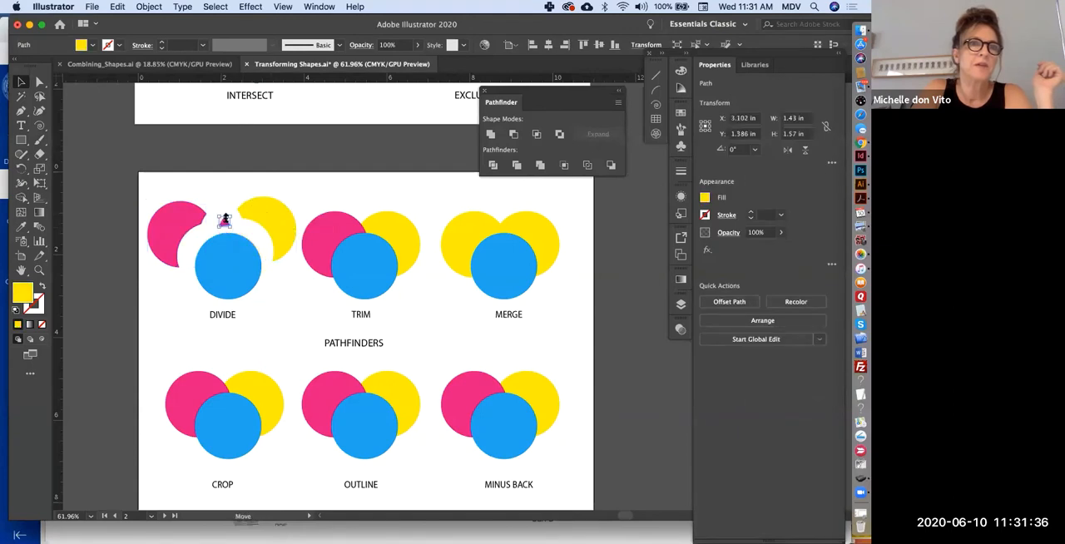
pyautogui.click(224, 223)
pyautogui.moveTo(224, 223); pyautogui.dragTo(292, 266)
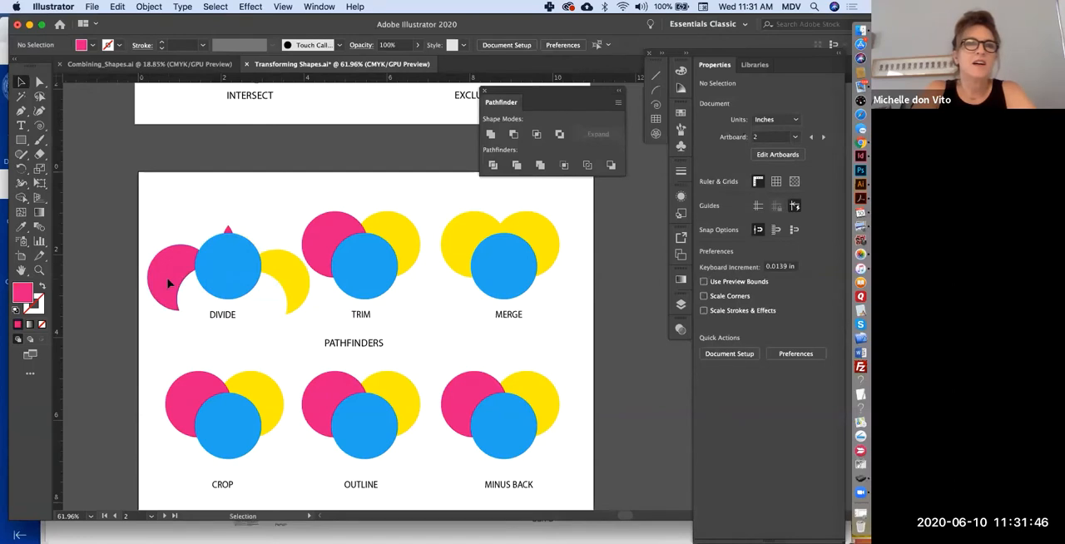
# - Move the separated pink and yellow pieces of the DIVIDE example back against the blue circle
pyautogui.click(169, 284)
pyautogui.click(258, 231)
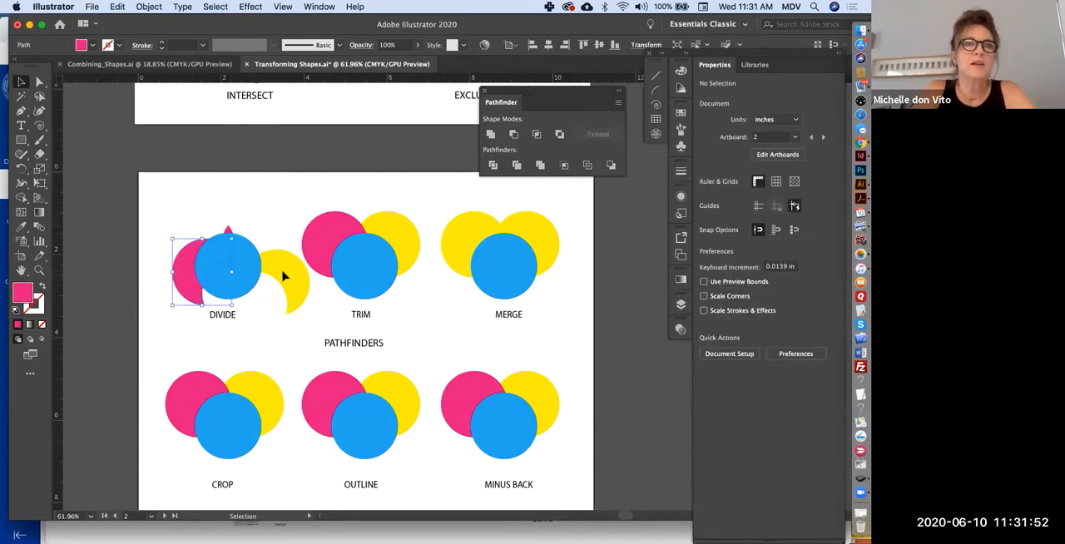
pyautogui.click(264, 271)
pyautogui.moveTo(264, 271); pyautogui.dragTo(246, 271)
# - Apply the Trim pathfinder to the three circles above the TRIM label and ungroup the result
pyautogui.click(270, 196)
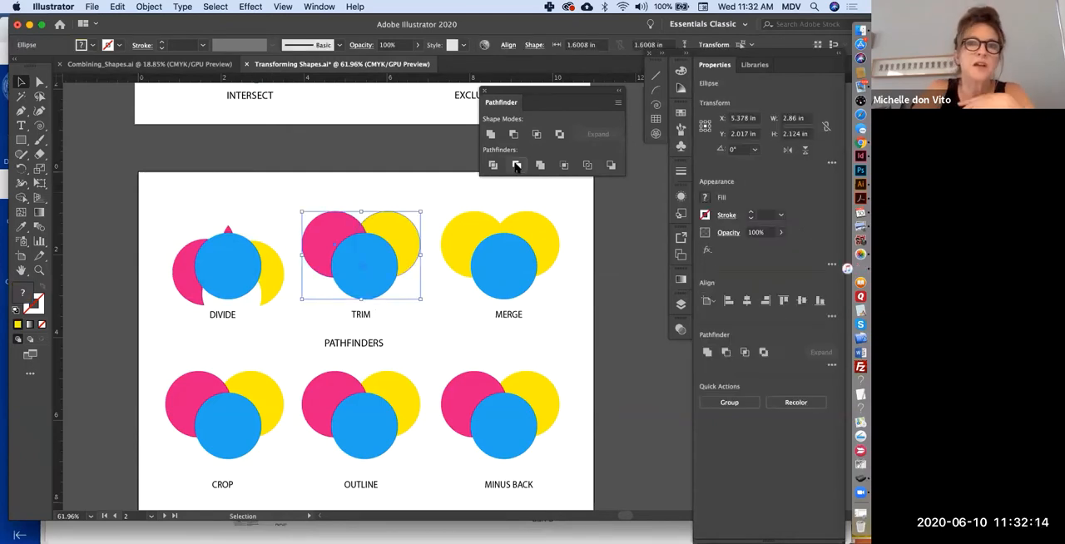
pyautogui.click(516, 166)
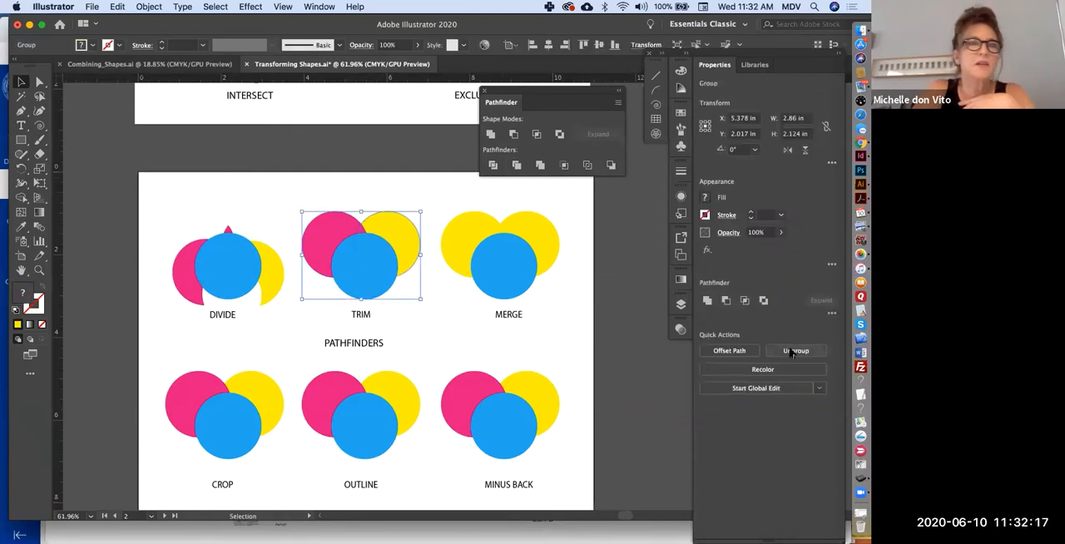
pyautogui.click(794, 351)
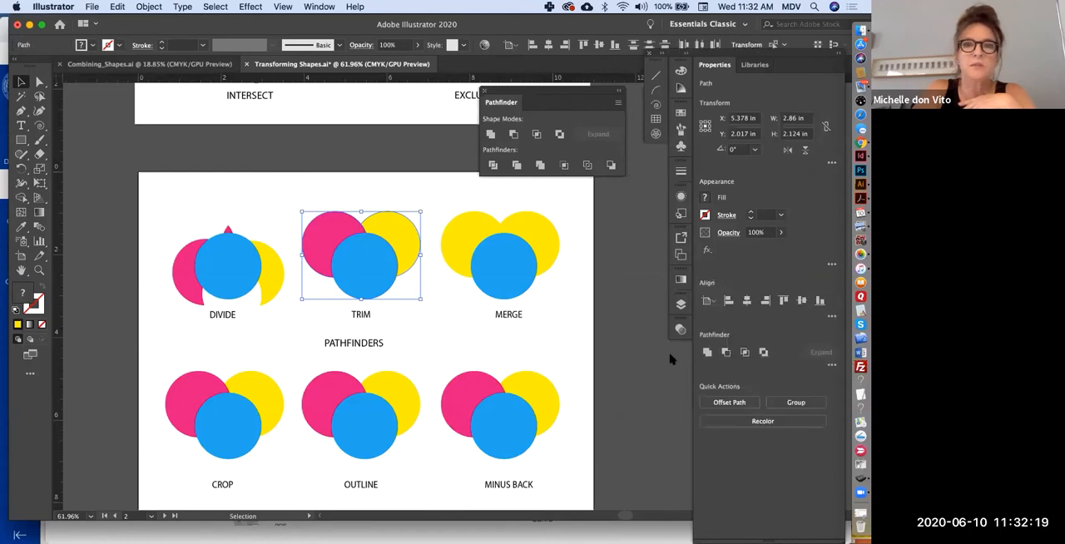
# - Move the trimmed pink and yellow pieces outward from the blue circle
pyautogui.click(307, 217)
pyautogui.moveTo(307, 216); pyautogui.dragTo(284, 194)
pyautogui.moveTo(419, 238); pyautogui.dragTo(428, 223)
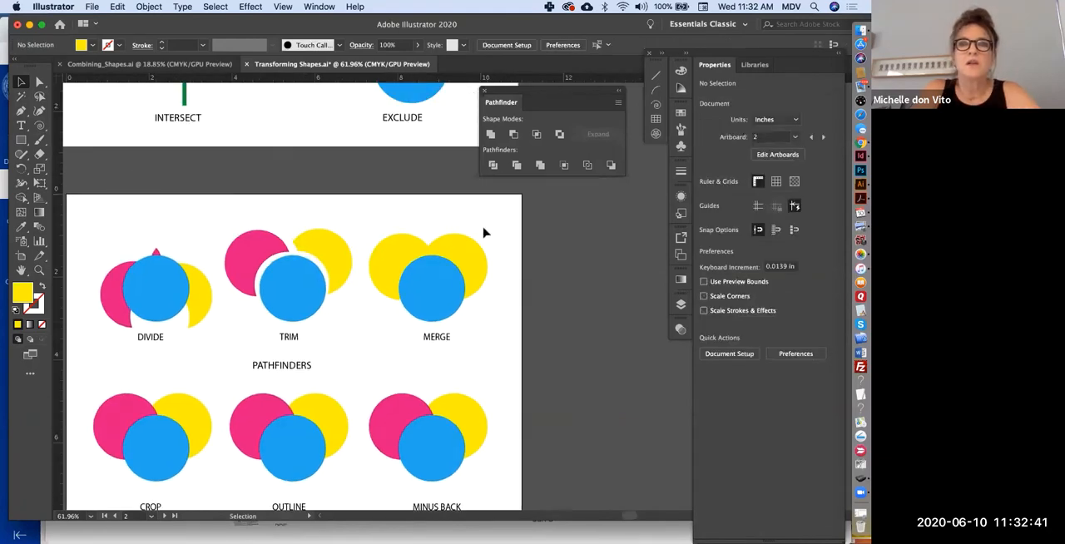
# - Apply the Merge pathfinder to the three circles above the MERGE label and ungroup the result
pyautogui.click(397, 292)
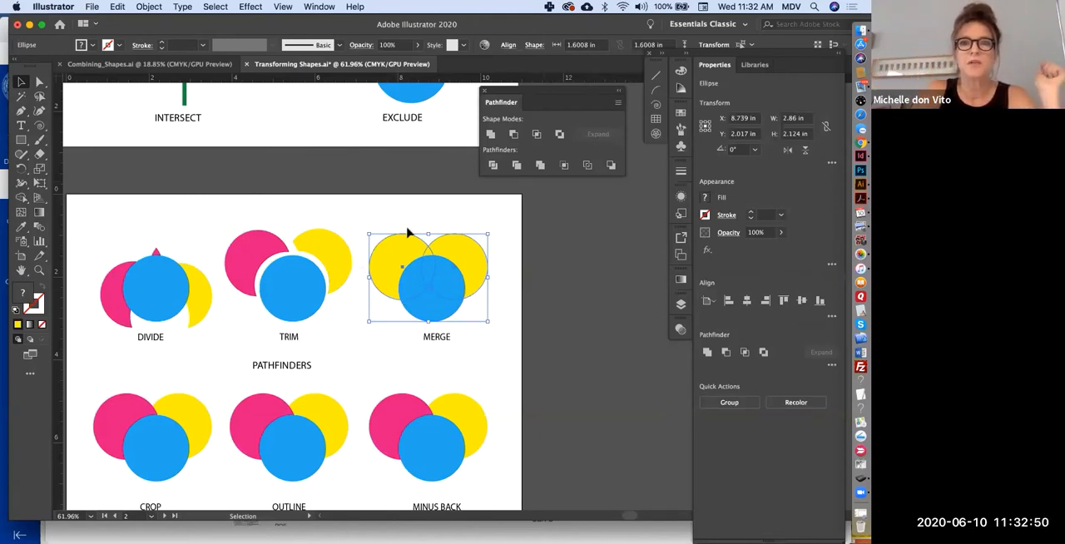
pyautogui.click(539, 164)
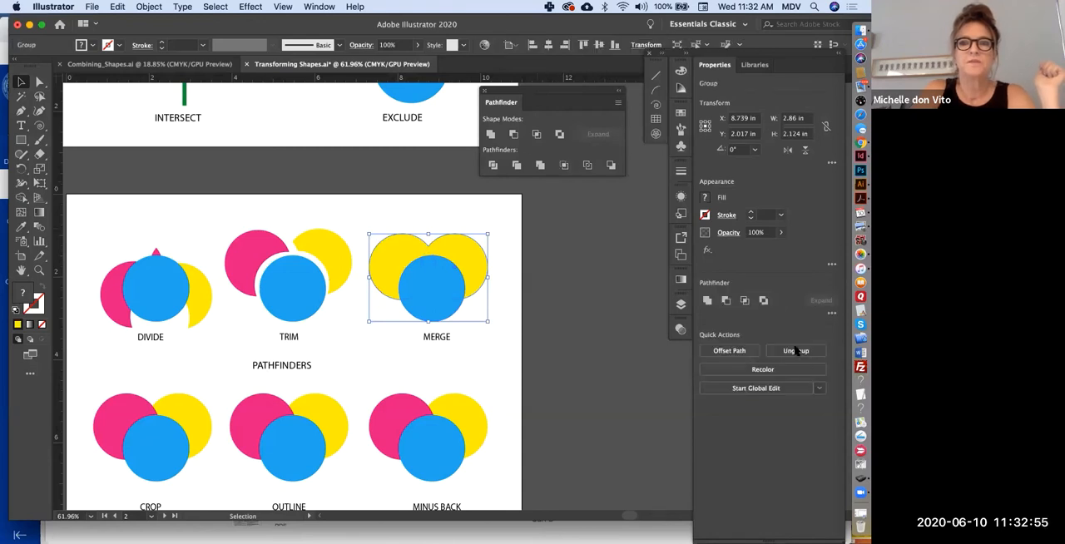
pyautogui.click(796, 351)
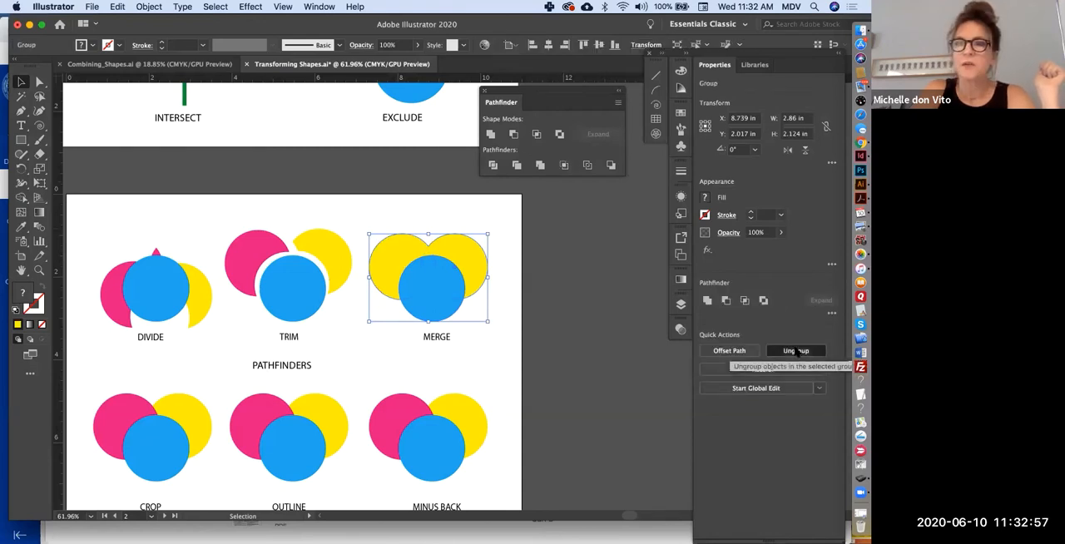
# - Separate the merged shapes by moving the blue circle down and the yellow piece up
pyautogui.click(573, 323)
pyautogui.click(439, 319)
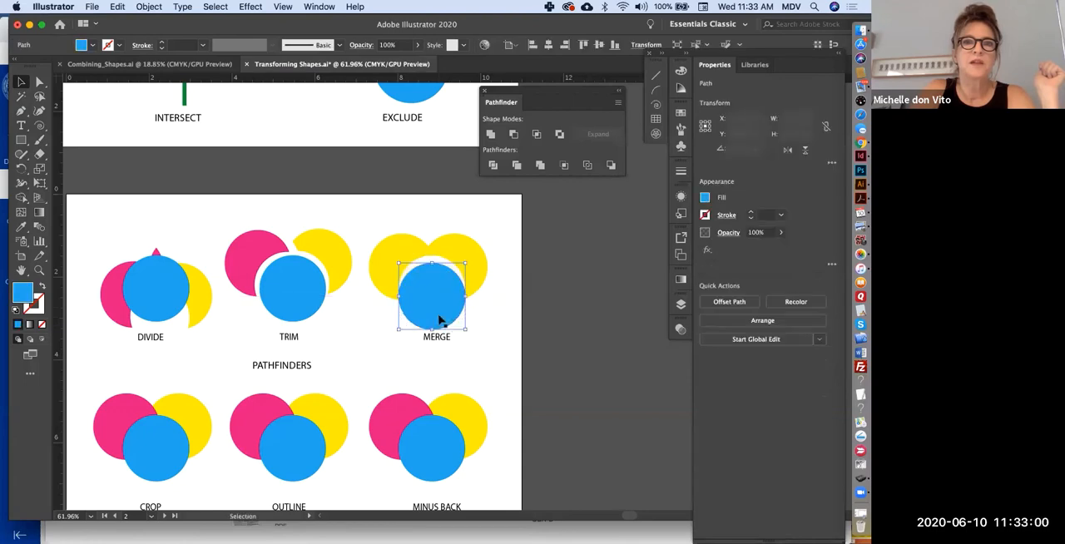
pyautogui.moveTo(472, 259); pyautogui.dragTo(476, 238)
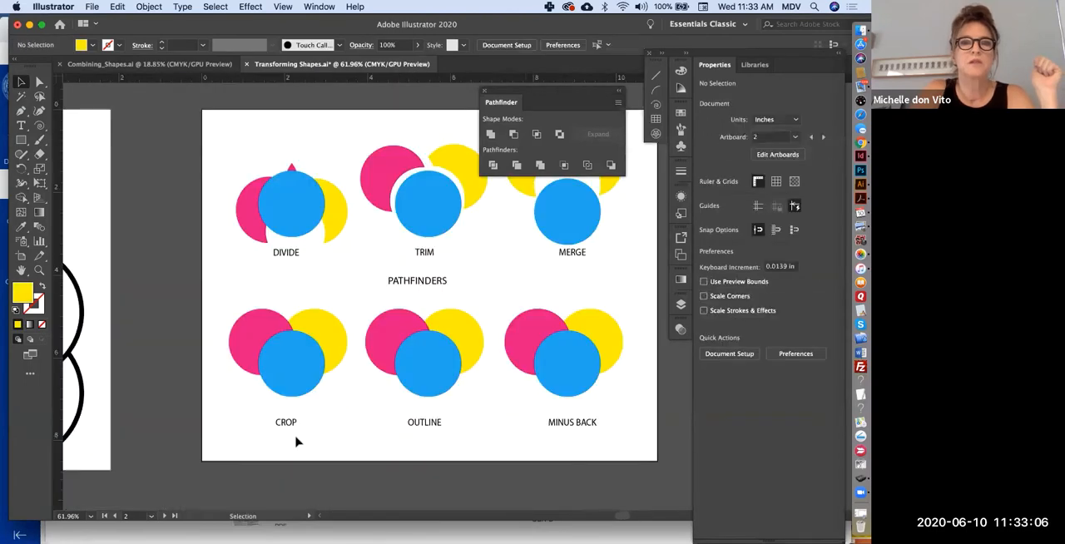
# - Apply the Crop pathfinder to the three overlapping circles above the CROP label
pyautogui.moveTo(212, 323); pyautogui.dragTo(335, 397)
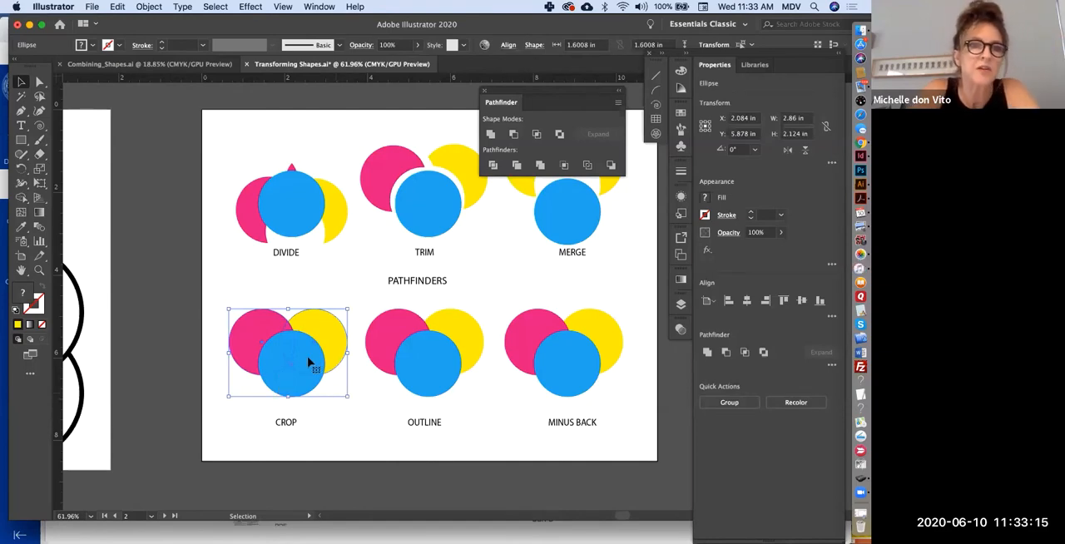
pyautogui.click(340, 439)
pyautogui.click(298, 389)
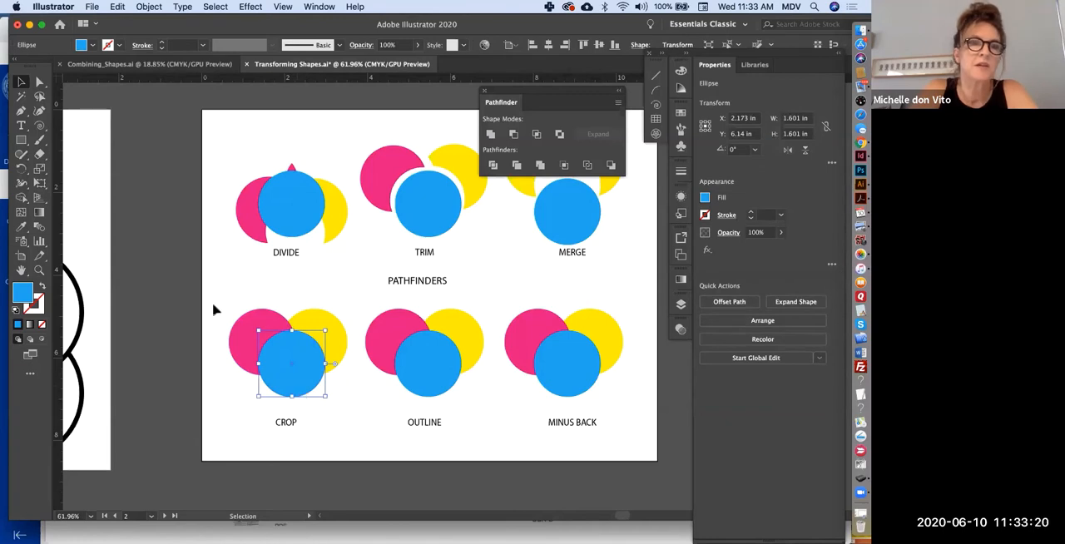
pyautogui.moveTo(354, 377); pyautogui.dragTo(358, 376)
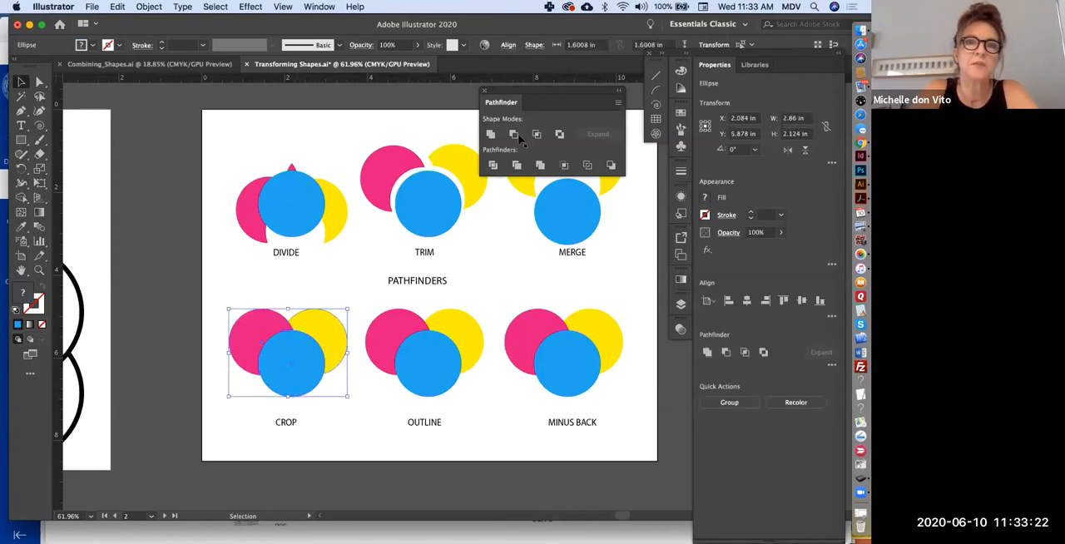
pyautogui.click(563, 166)
pyautogui.click(312, 408)
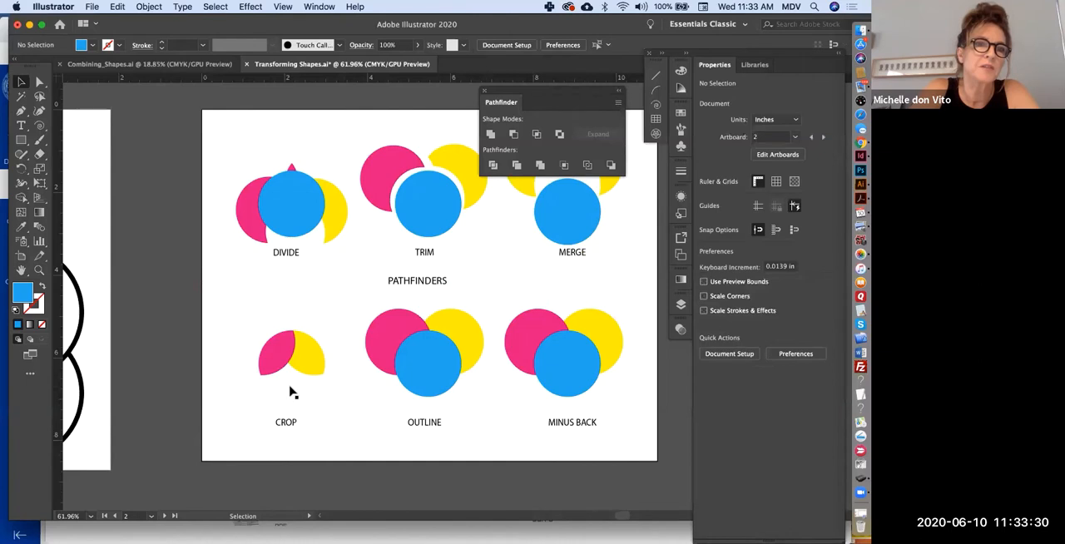
# - Ungroup the cropped result and move the pink and yellow pieces apart
pyautogui.click(297, 372)
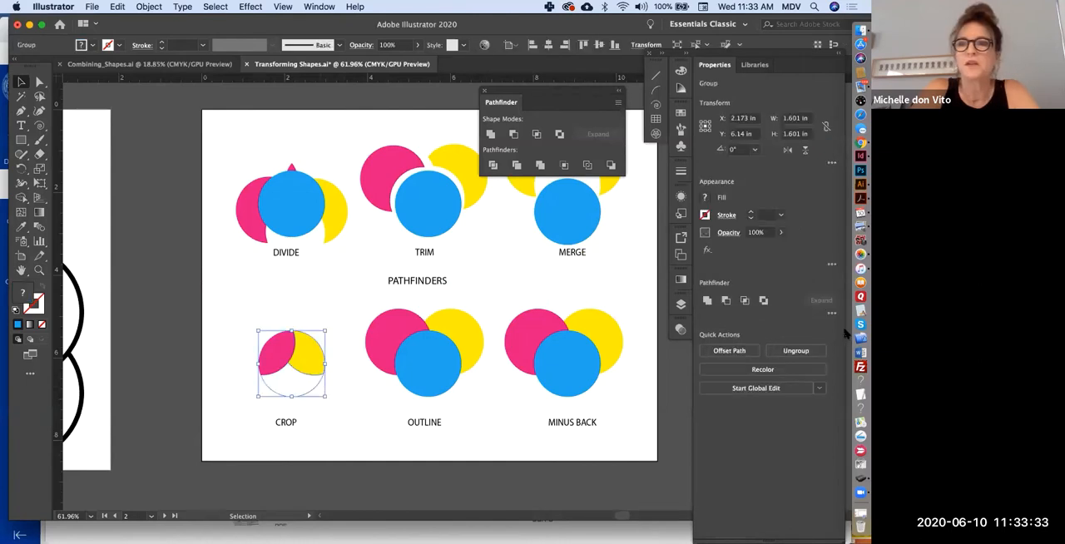
pyautogui.click(258, 369)
pyautogui.moveTo(270, 348); pyautogui.dragTo(307, 348)
pyautogui.click(294, 387)
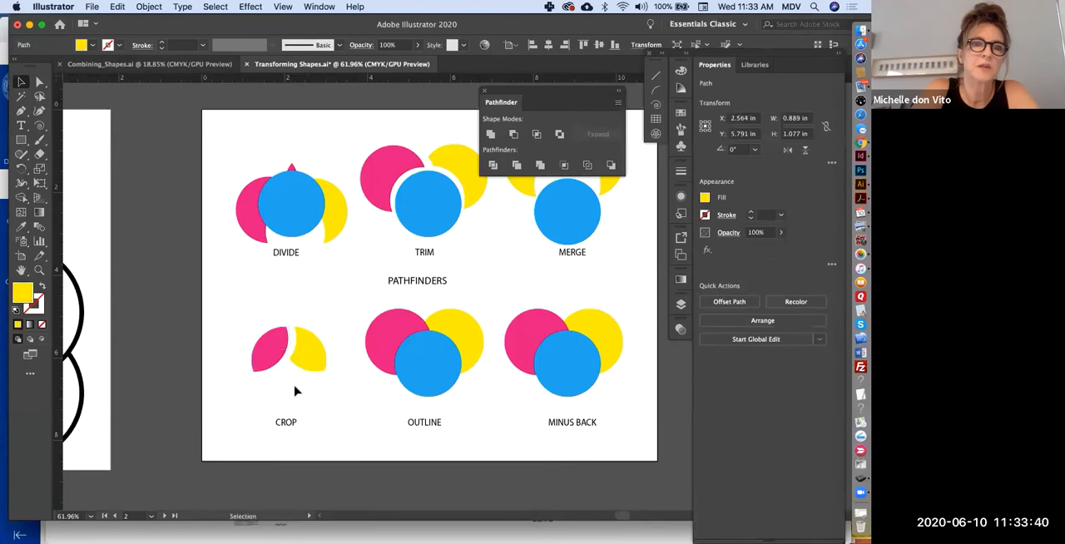
# - Fill the empty lower piece of the cropped circle with blue and adjust the spacing of the pieces above it
pyautogui.click(311, 396)
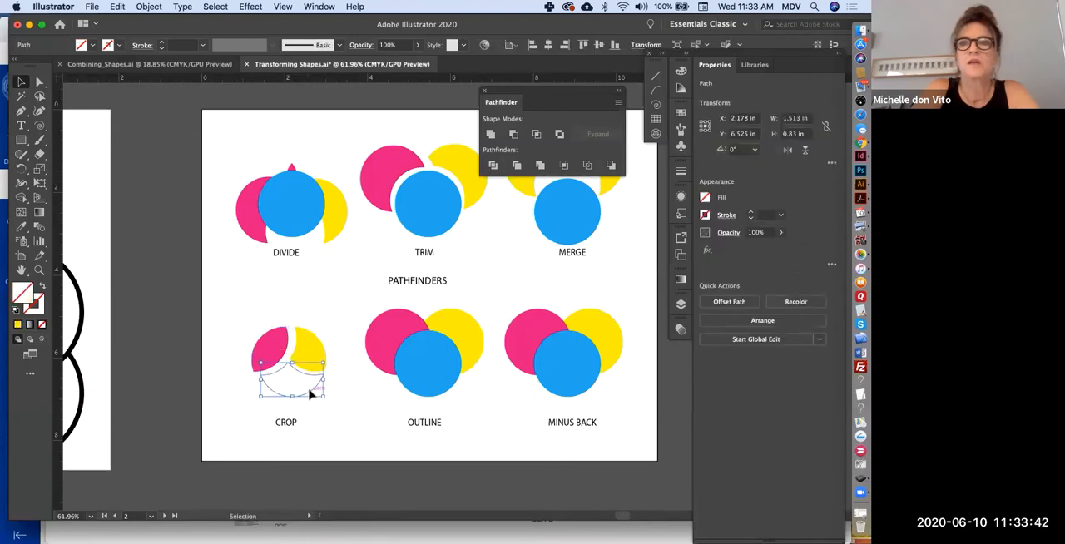
pyautogui.click(705, 200)
pyautogui.click(632, 243)
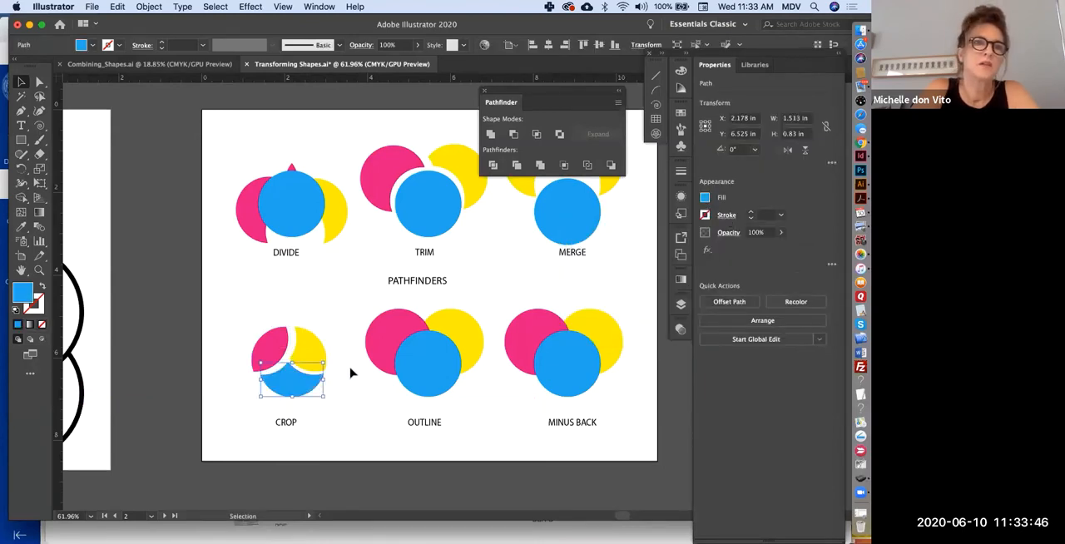
pyautogui.click(350, 373)
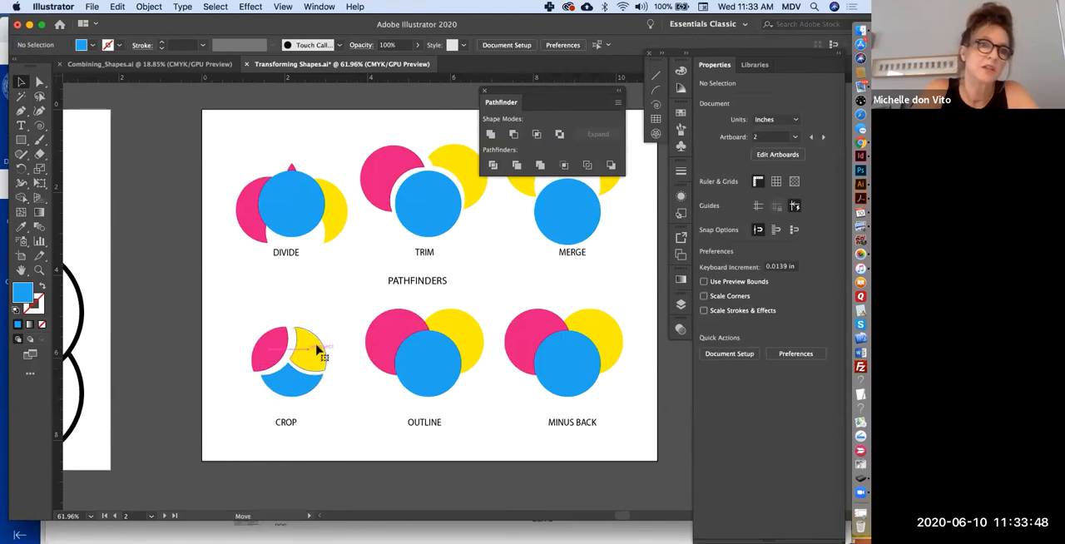
pyautogui.moveTo(317, 349); pyautogui.dragTo(280, 348)
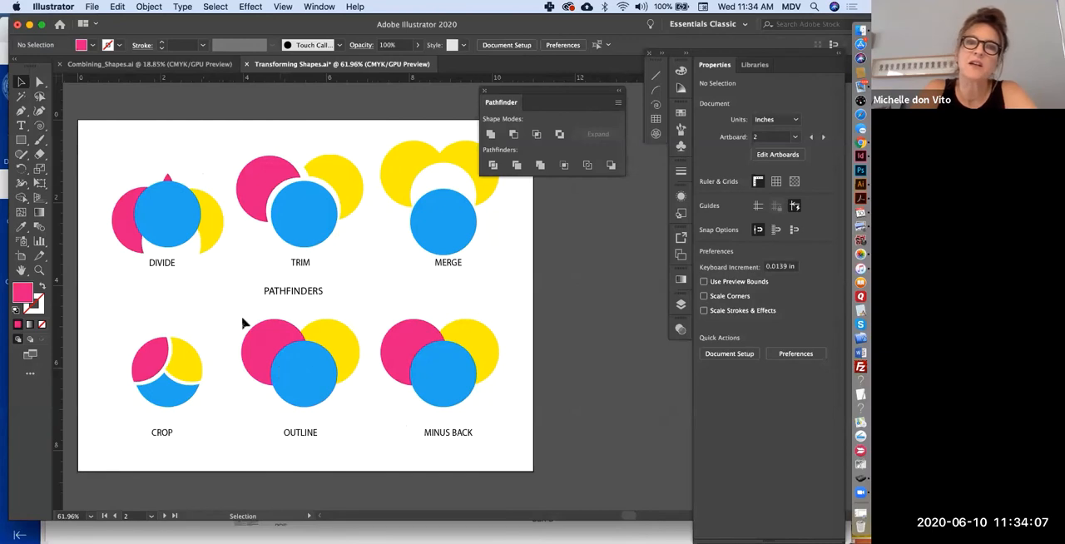
# - Apply the Outline pathfinder to the three circles above the OUTLINE label and ungroup the result
pyautogui.click(353, 393)
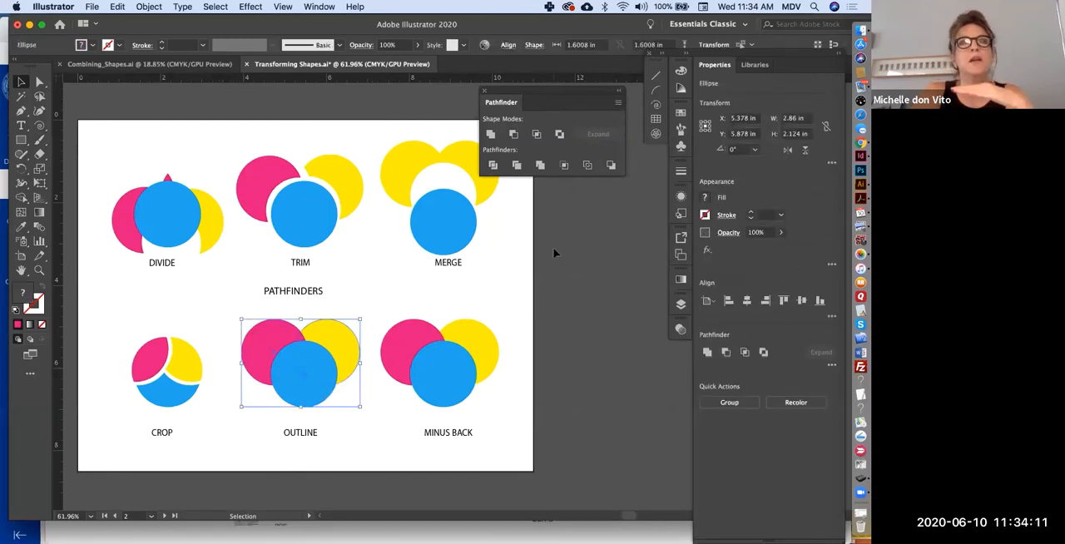
pyautogui.click(588, 166)
pyautogui.click(330, 329)
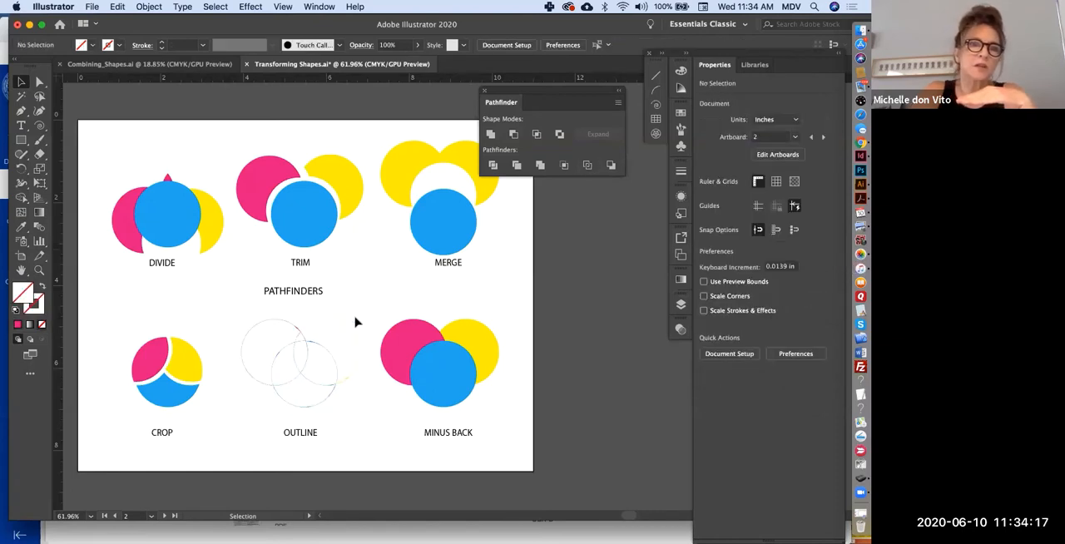
pyautogui.moveTo(238, 323); pyautogui.dragTo(361, 408)
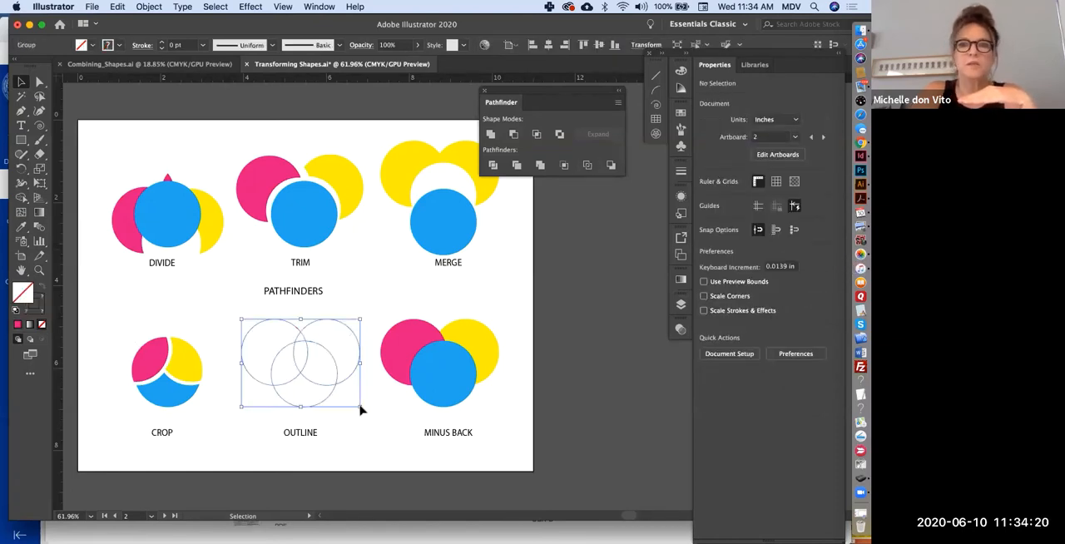
# - Separate the outlined circles by moving the outer pink, yellow and blue arcs and an inner segment outward
pyautogui.moveTo(266, 388); pyautogui.dragTo(248, 385)
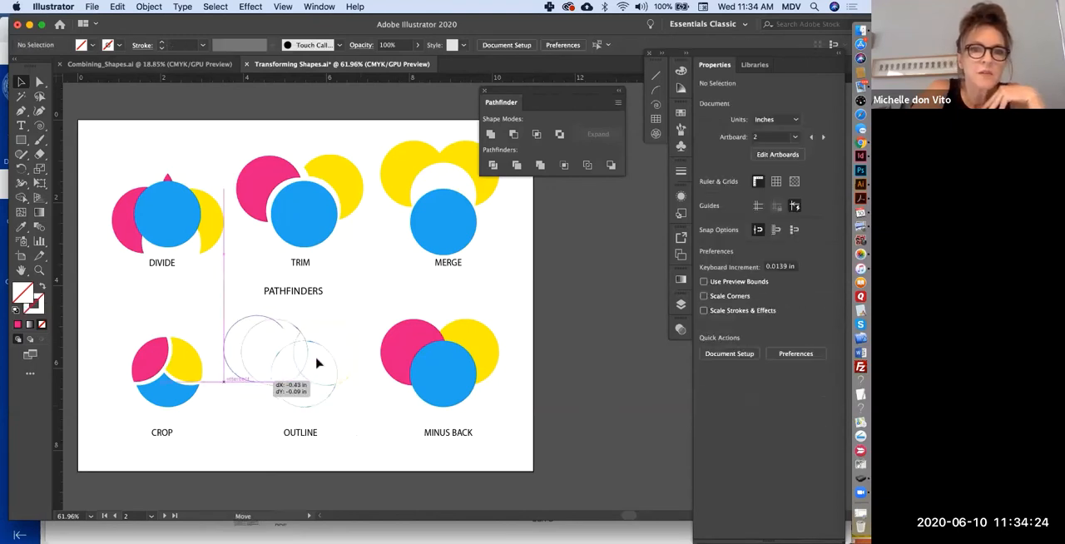
pyautogui.moveTo(359, 363); pyautogui.dragTo(365, 352)
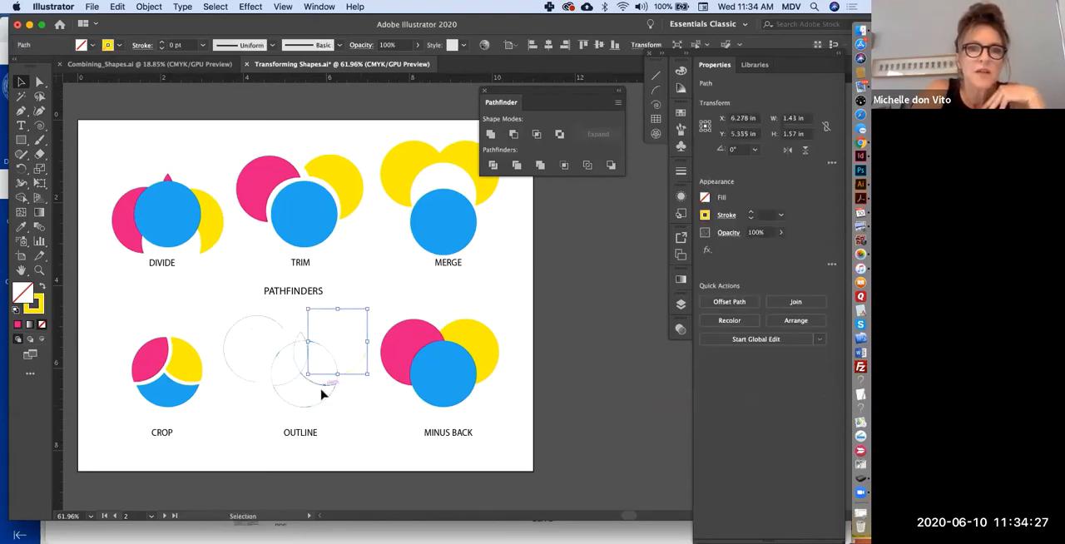
pyautogui.moveTo(326, 384); pyautogui.dragTo(314, 414)
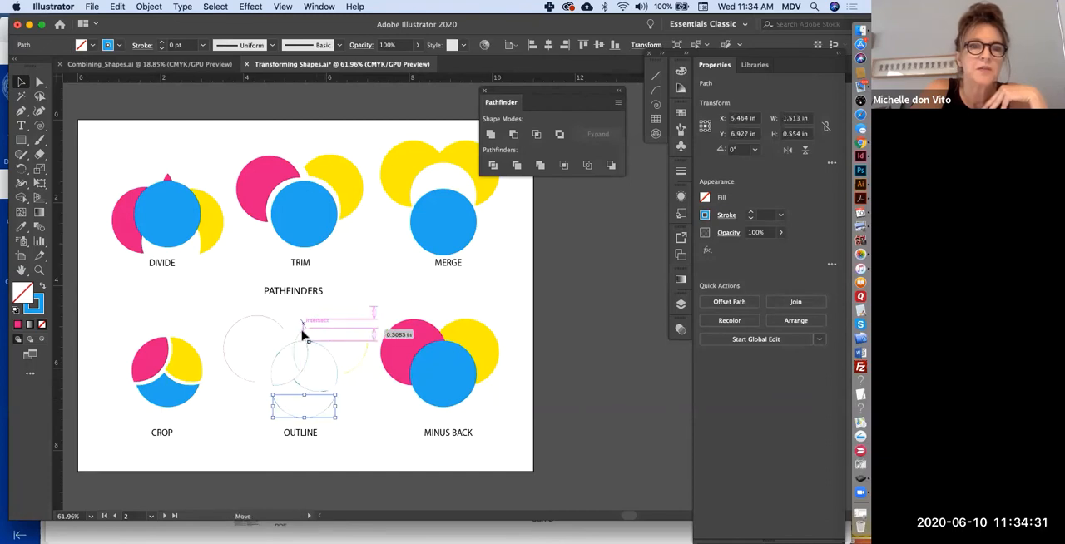
pyautogui.moveTo(291, 350); pyautogui.dragTo(275, 349)
# - Set the stroke weight of all outlined segments to 3 pt and shift the large pink arc slightly
pyautogui.moveTo(224, 315)
pyautogui.mouseDown()
pyautogui.moveTo(328, 387)
pyautogui.moveTo(358, 423)
pyautogui.mouseUp()
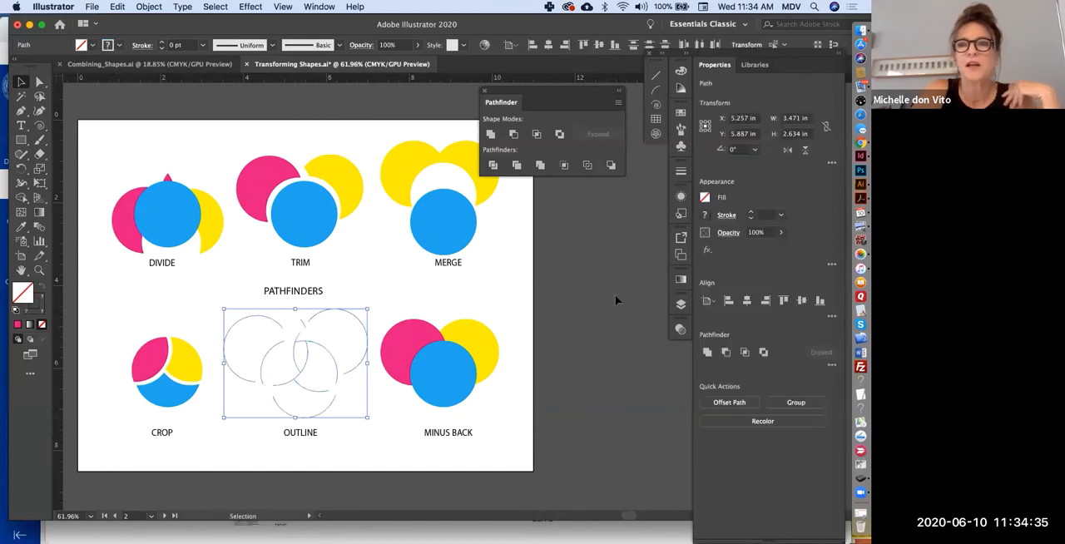
pyautogui.click(724, 215)
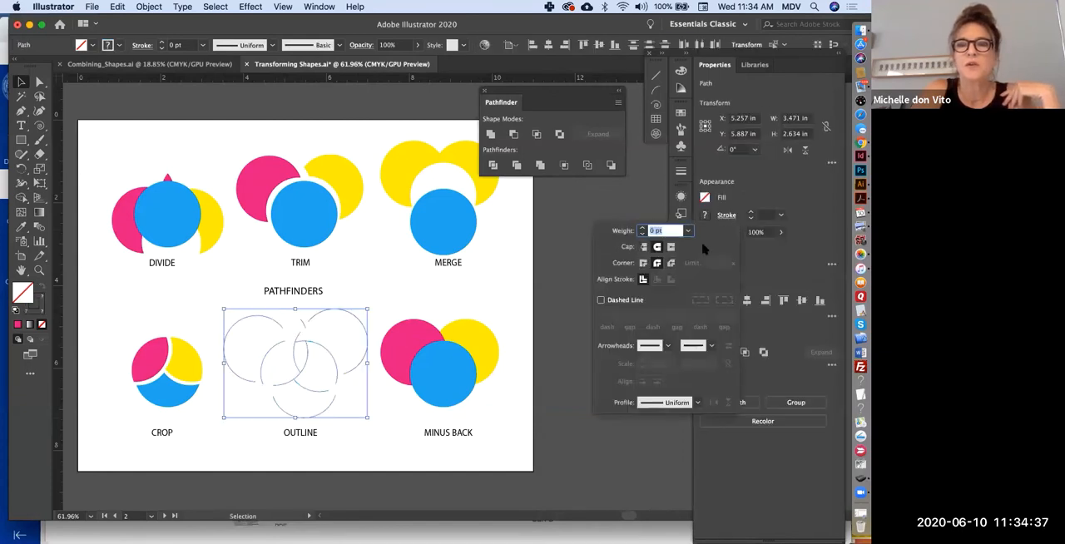
pyautogui.click(643, 228)
pyautogui.click(642, 228)
pyautogui.click(643, 227)
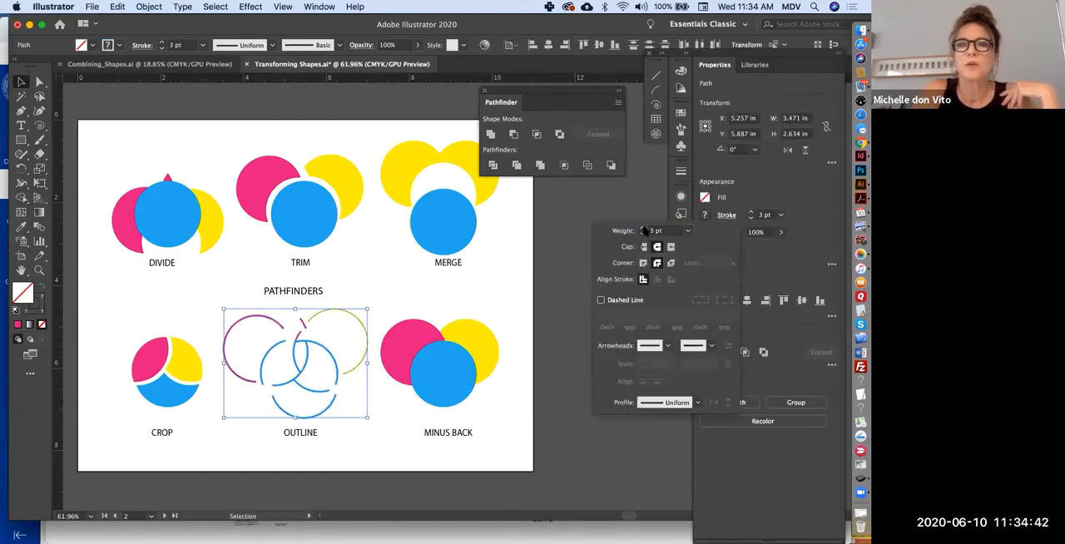
pyautogui.click(362, 450)
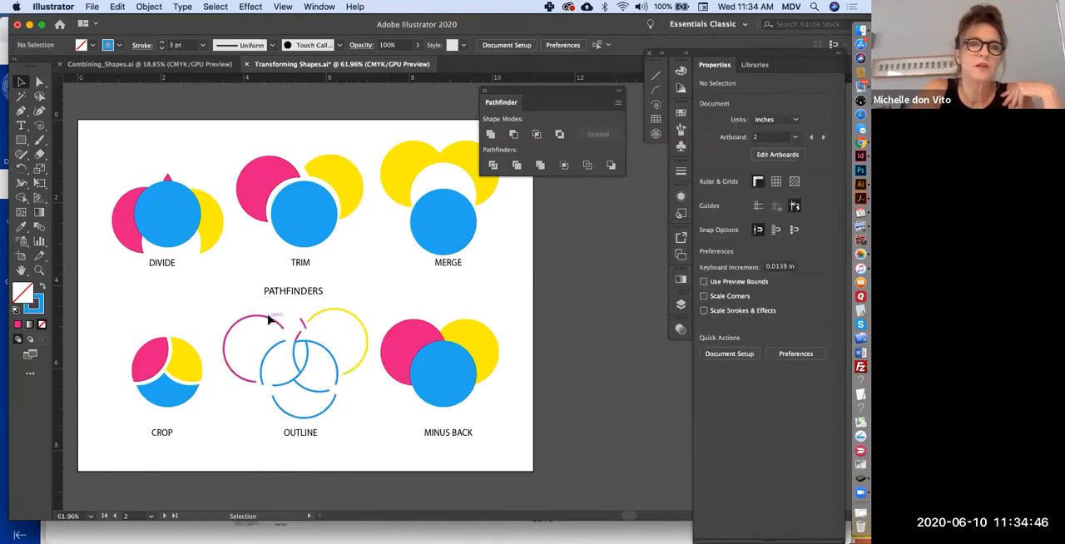
pyautogui.moveTo(277, 317); pyautogui.dragTo(281, 325)
# - Apply the Minus Back pathfinder to the three circles above the MINUS BACK label
pyautogui.click(505, 316)
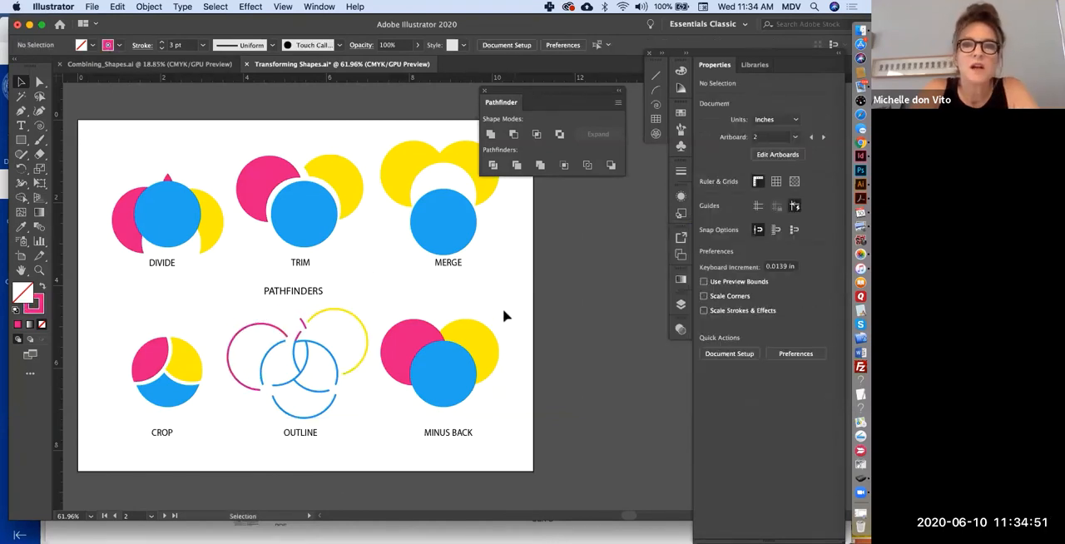
pyautogui.click(411, 399)
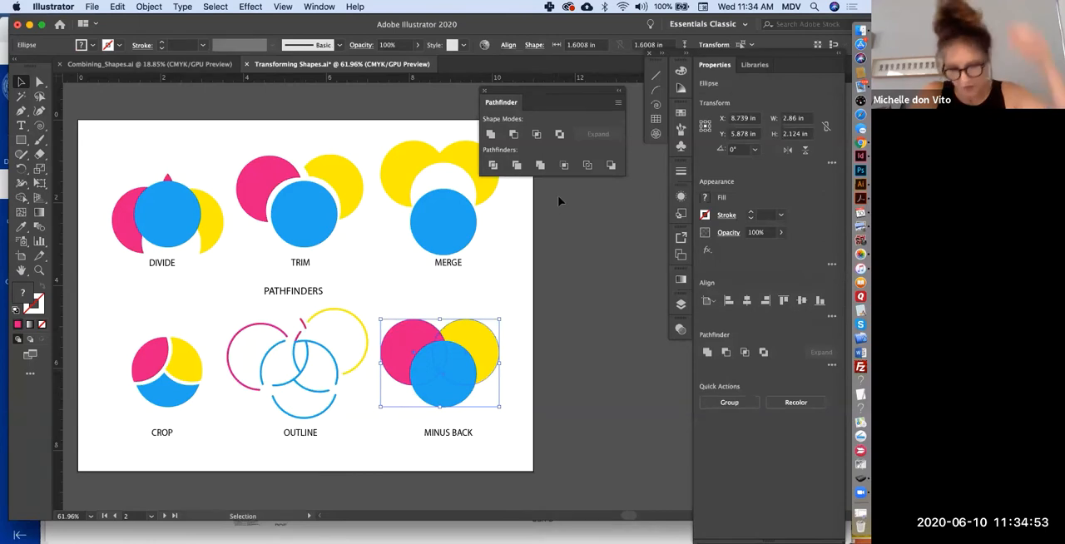
pyautogui.click(611, 164)
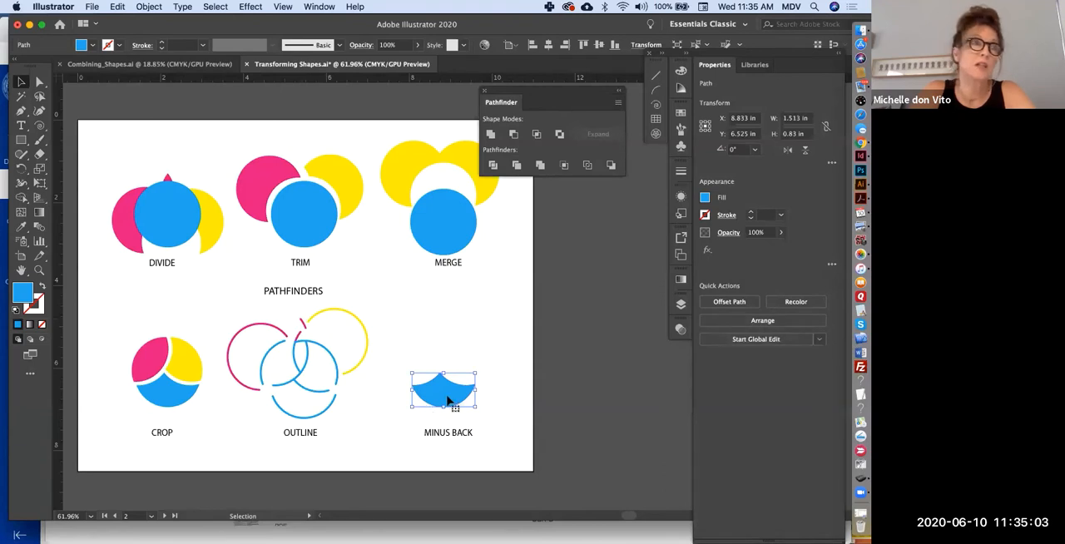
pyautogui.click(522, 367)
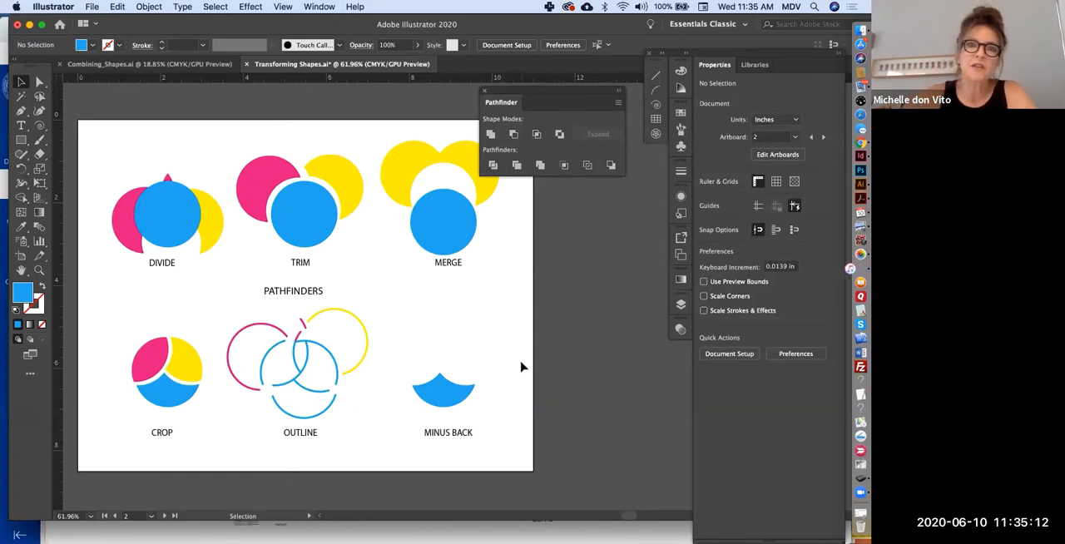
# - Unite the outlined circle and rectangle beside the blue arch on artboard 7 into a single arch outline
pyautogui.scroll(-1, 521, 367)
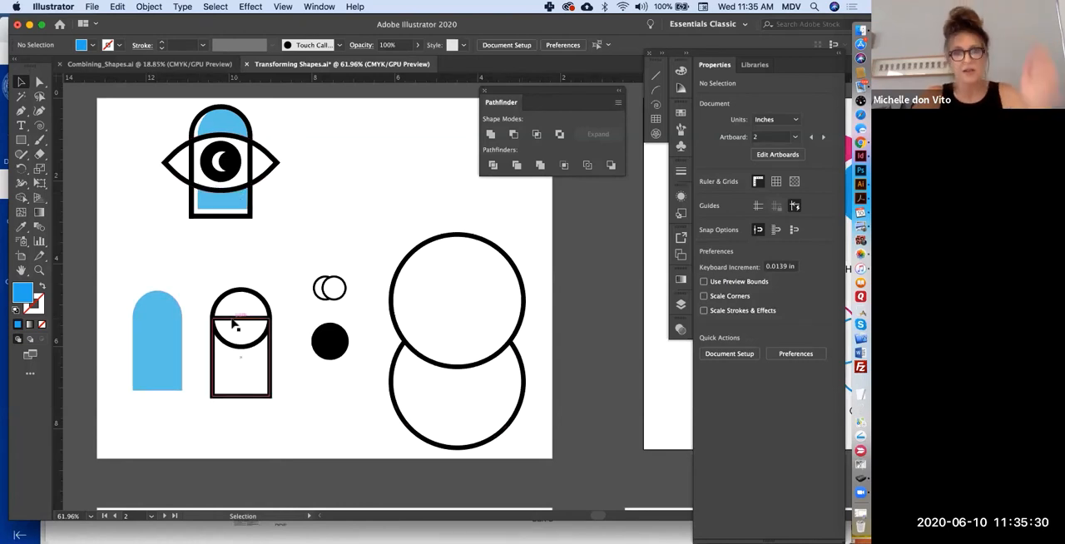
pyautogui.moveTo(253, 388); pyautogui.dragTo(275, 421)
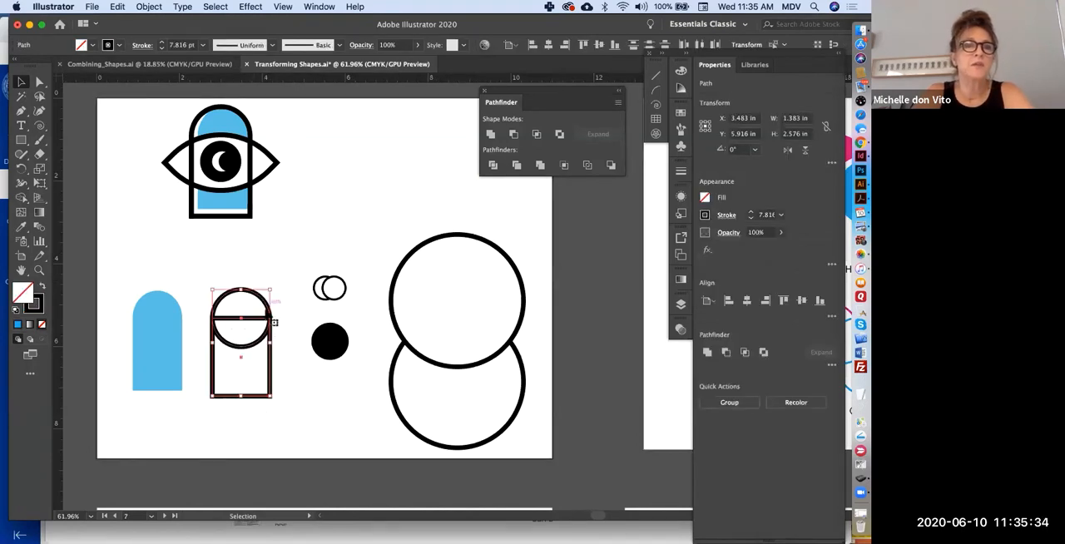
pyautogui.click(490, 134)
pyautogui.click(321, 202)
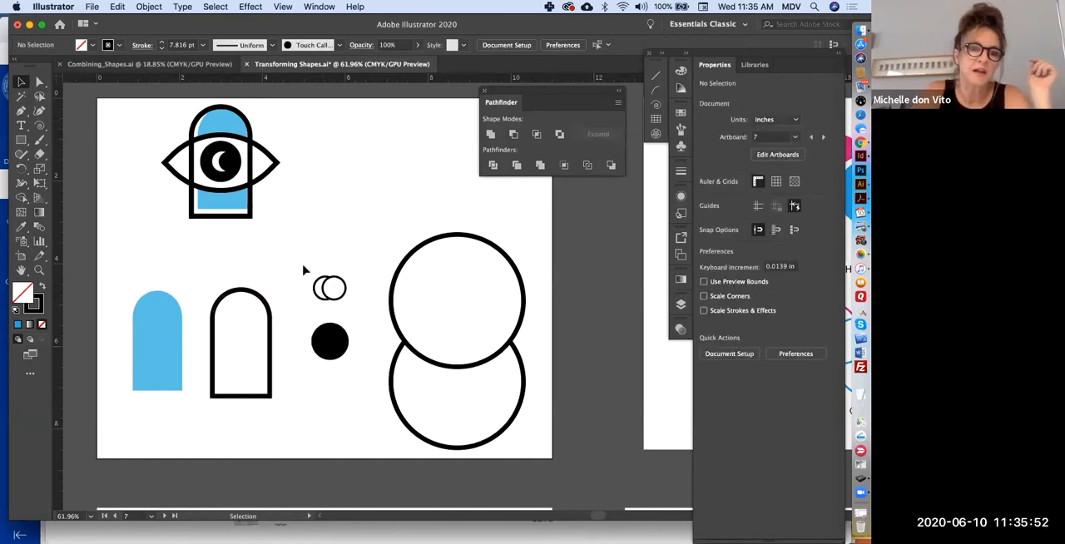
pyautogui.moveTo(304, 270); pyautogui.dragTo(344, 301)
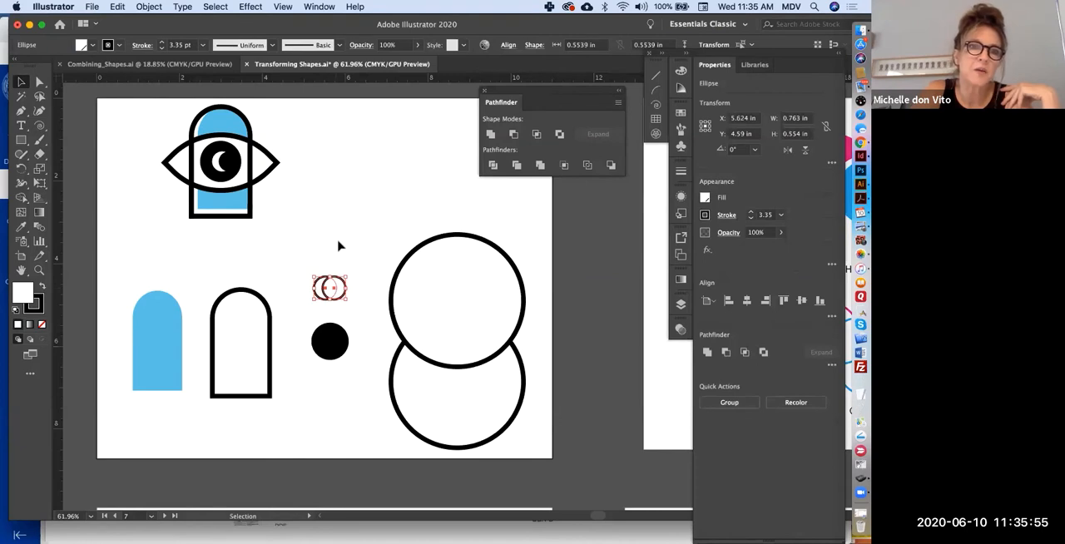
pyautogui.click(338, 245)
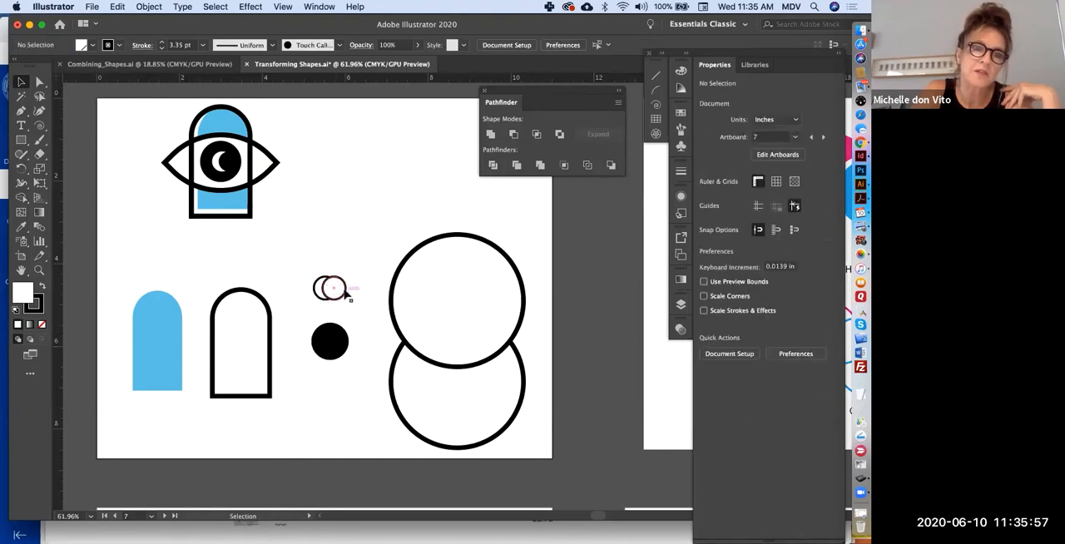
pyautogui.click(321, 290)
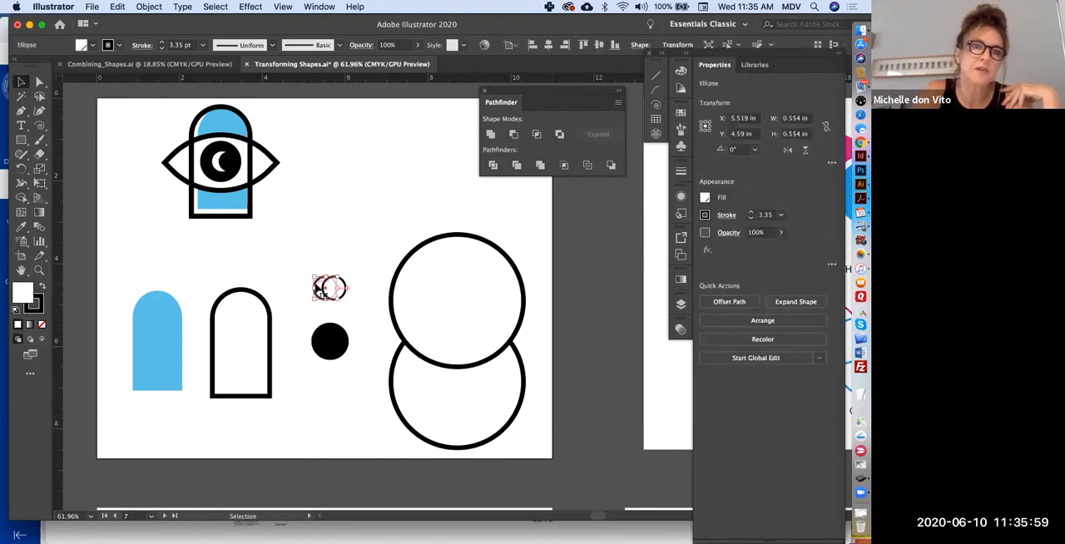
pyautogui.moveTo(320, 291)
pyautogui.mouseDown()
pyautogui.moveTo(297, 265)
pyautogui.moveTo(324, 288)
pyautogui.moveTo(316, 305)
pyautogui.mouseUp()
pyautogui.press('super+z')
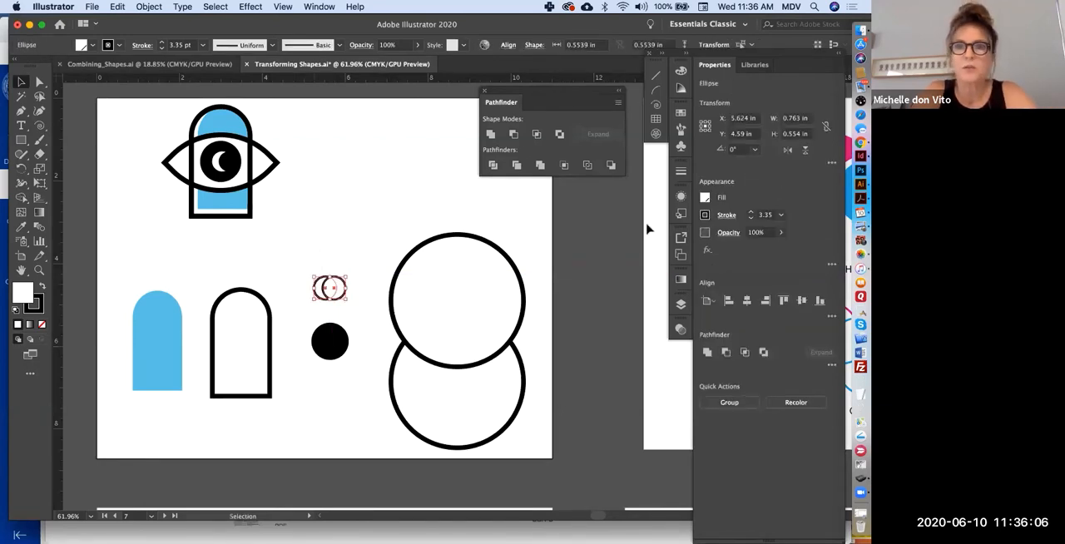
# - Apply Minus Front to the two small overlapping circles to form a crescent moon
pyautogui.click(513, 134)
pyautogui.click(342, 207)
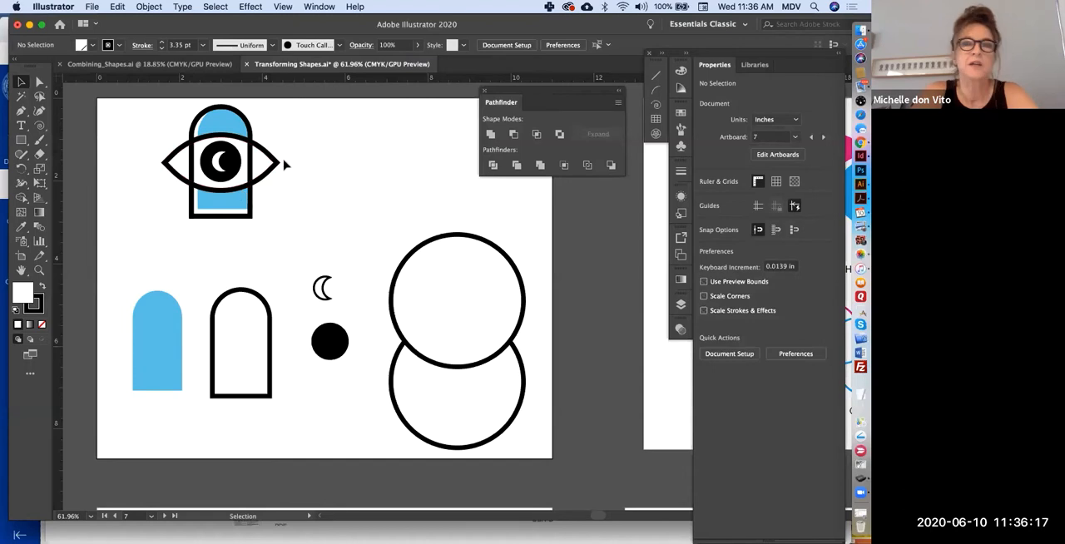
# - Apply the Intersect shape mode to the two large overlapping circles to form the eye shape
pyautogui.moveTo(384, 225); pyautogui.dragTo(513, 467)
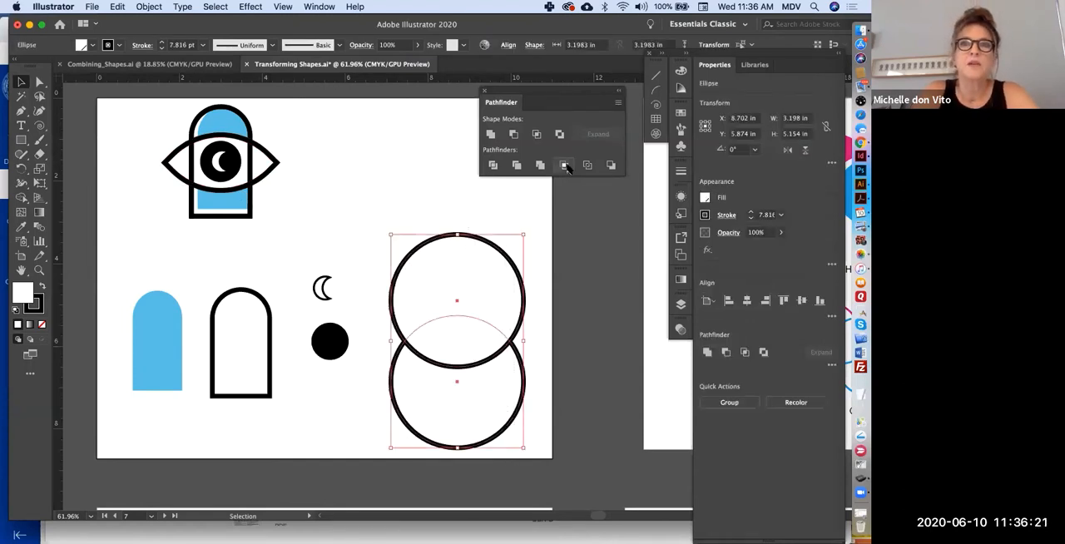
pyautogui.click(536, 134)
pyautogui.click(422, 435)
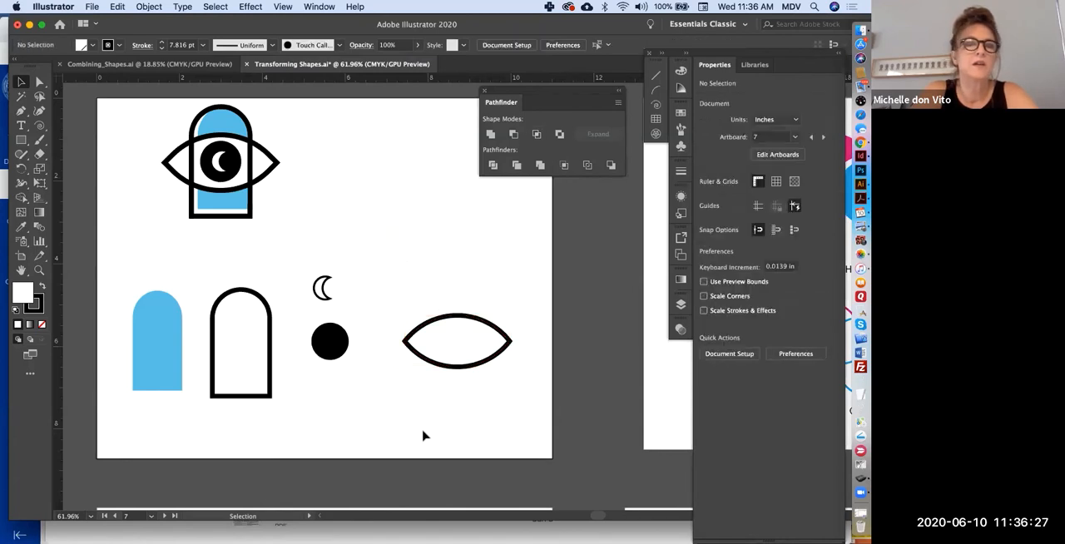
# - Assemble the icon by placing the blue arch, eye shape, black circle and crescent onto the arch outline
pyautogui.moveTo(154, 373); pyautogui.dragTo(235, 366)
pyautogui.moveTo(416, 354); pyautogui.dragTo(198, 346)
pyautogui.moveTo(330, 348); pyautogui.dragTo(242, 342)
pyautogui.moveTo(323, 290); pyautogui.dragTo(239, 337)
pyautogui.click(326, 402)
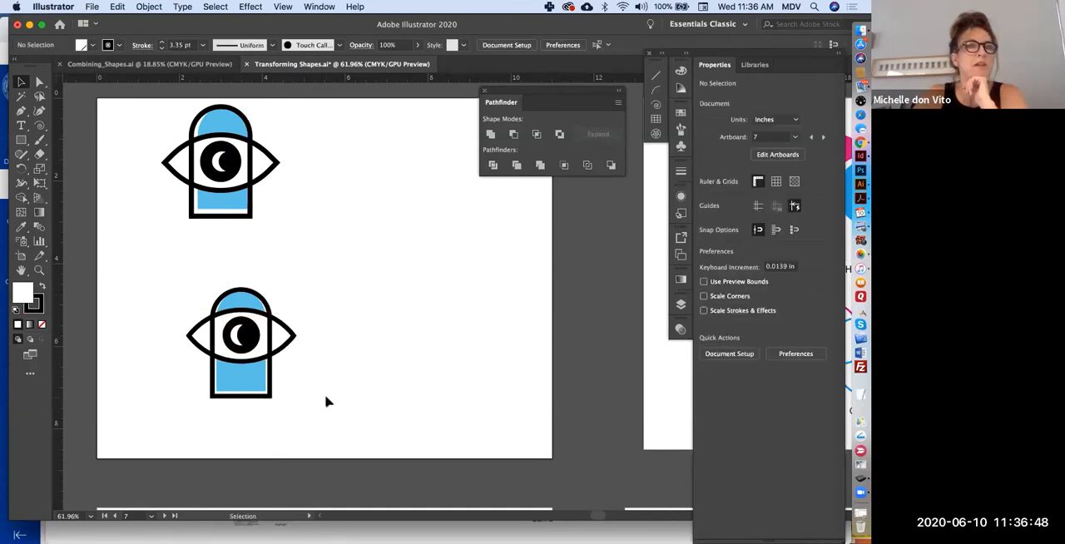
# - Draw a three-sided polygon about 2.9 in wide and 2.5 in tall over the grey Mitsubishi logo on artboard 4
pyautogui.hscroll(5, 327, 401)
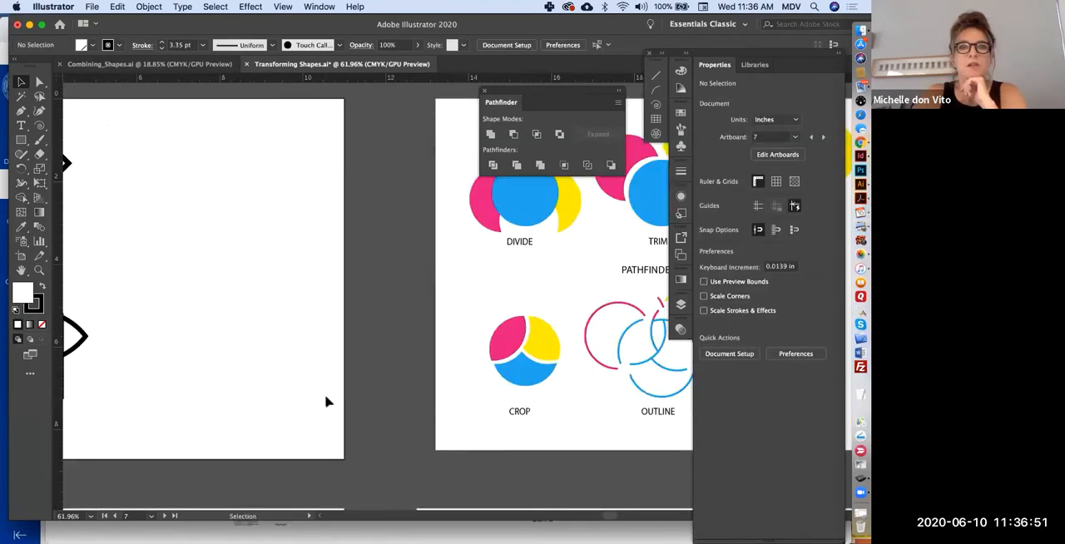
pyautogui.scroll(-5, 327, 402)
pyautogui.scroll(-5, 327, 401)
pyautogui.hscroll(-4, 327, 401)
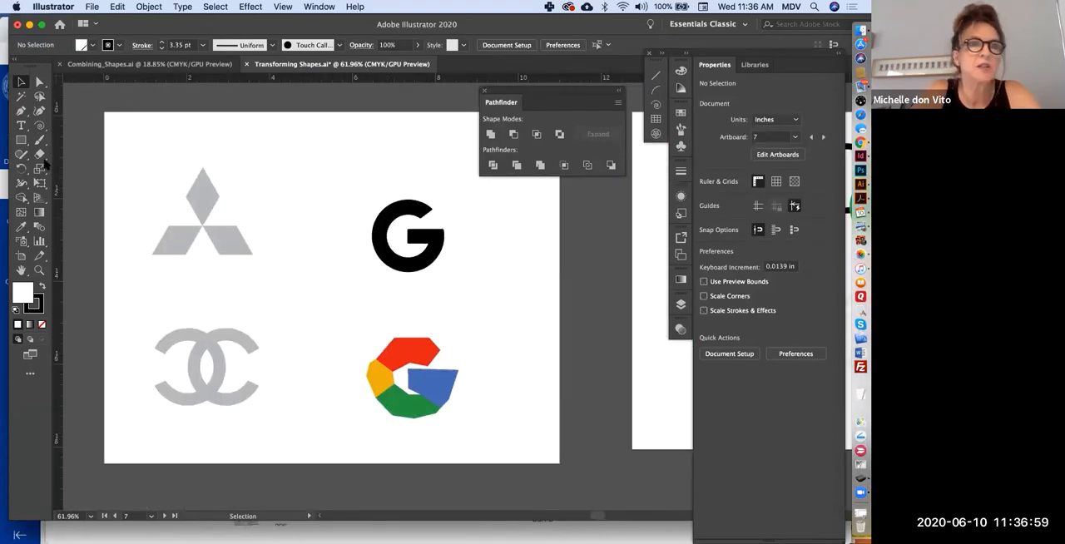
pyautogui.click(22, 139)
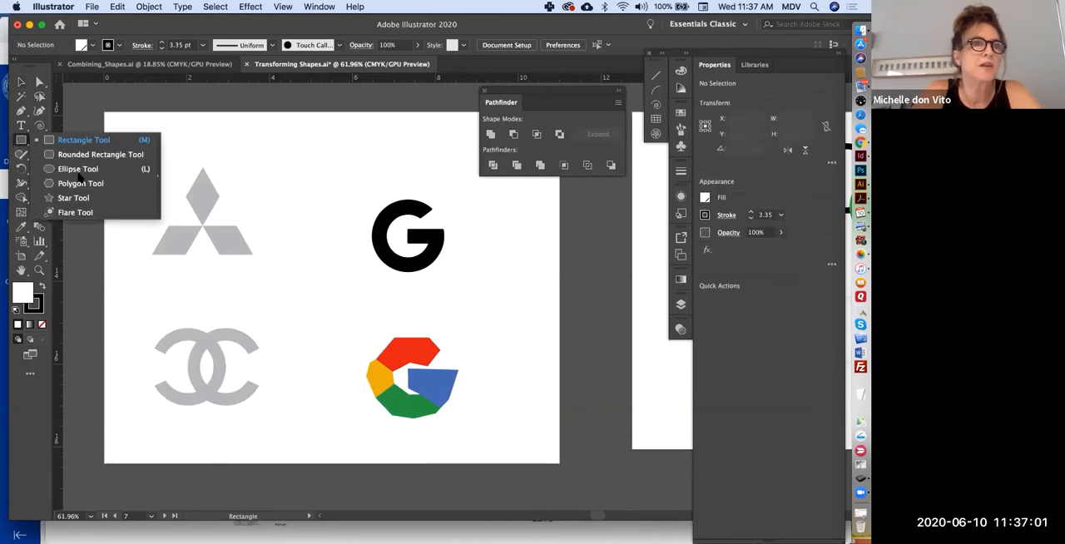
pyautogui.click(80, 183)
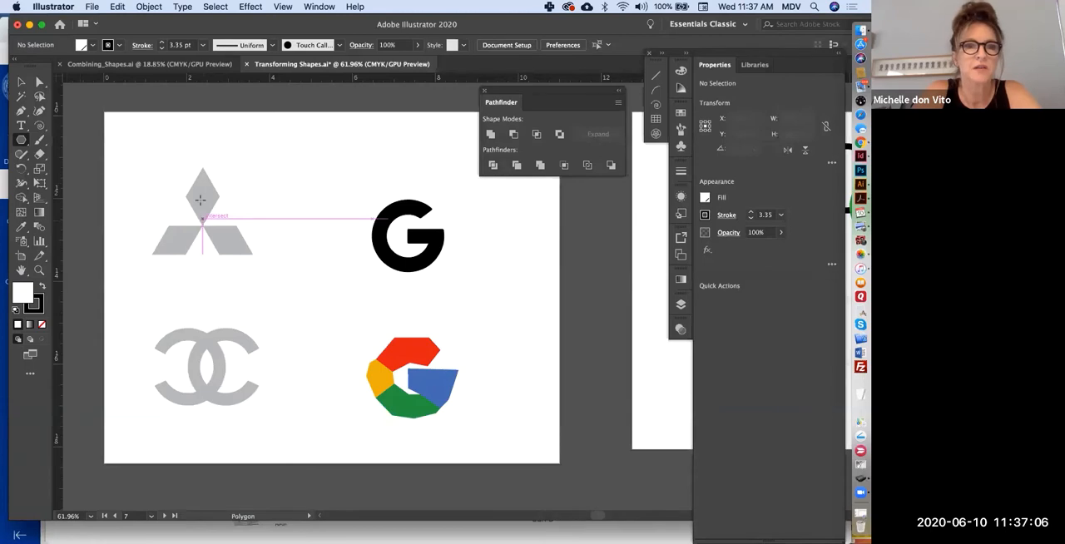
pyautogui.moveTo(202, 217); pyautogui.dragTo(200, 148)
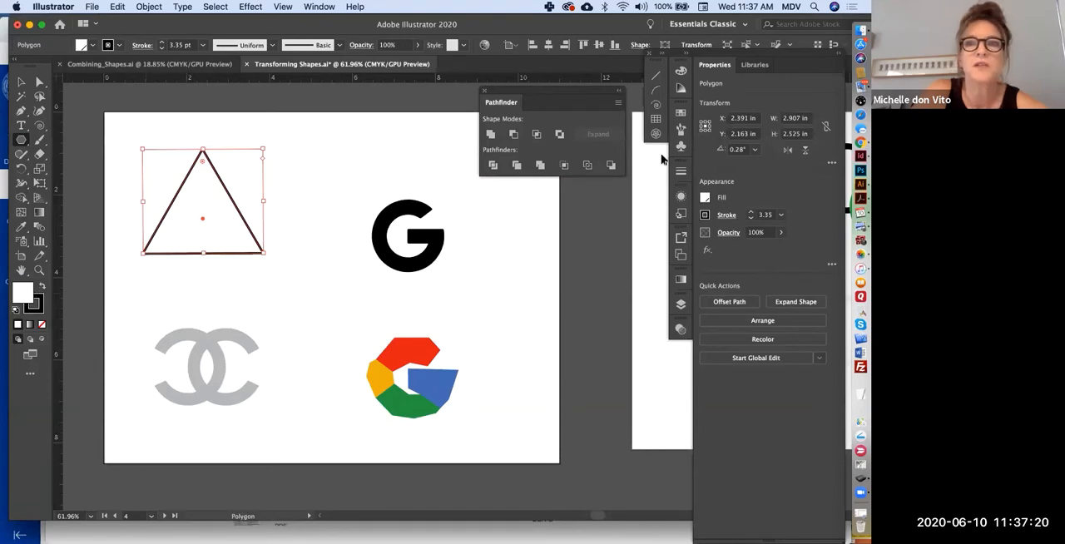
# - Set the large triangle's fill to None so that only its black outline covers the logo
pyautogui.click(707, 199)
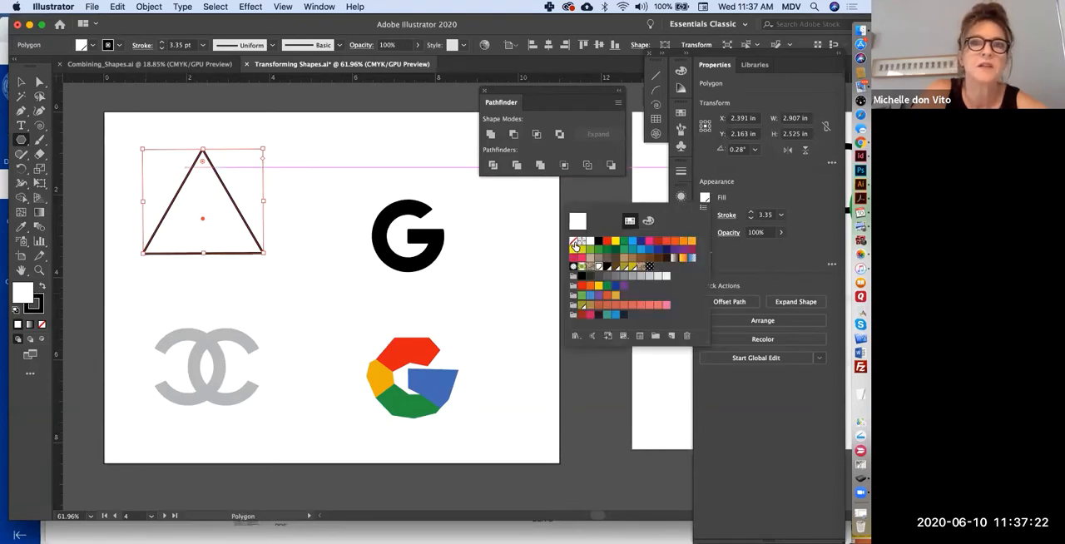
pyautogui.click(572, 242)
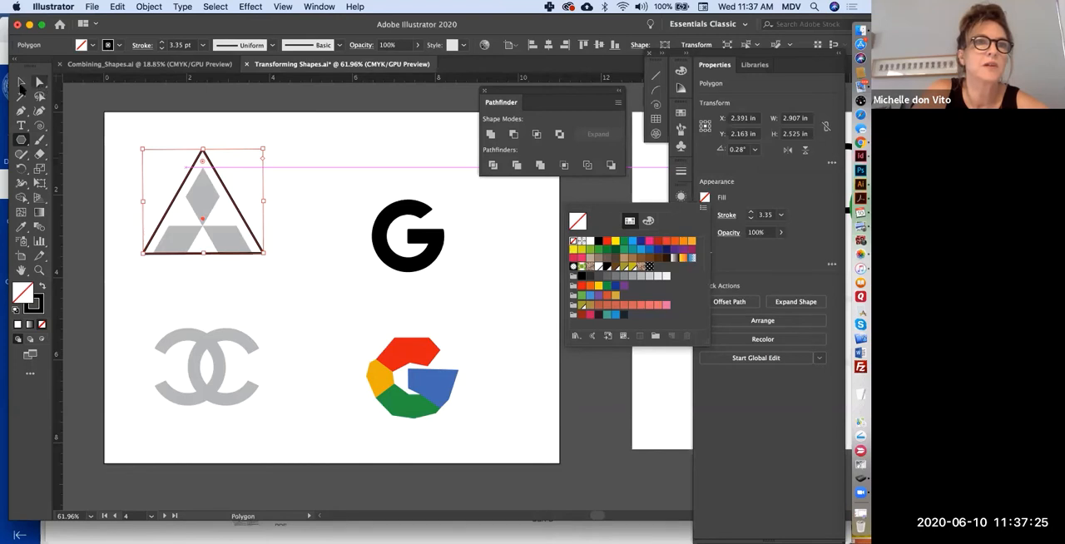
pyautogui.click(20, 84)
pyautogui.click(21, 84)
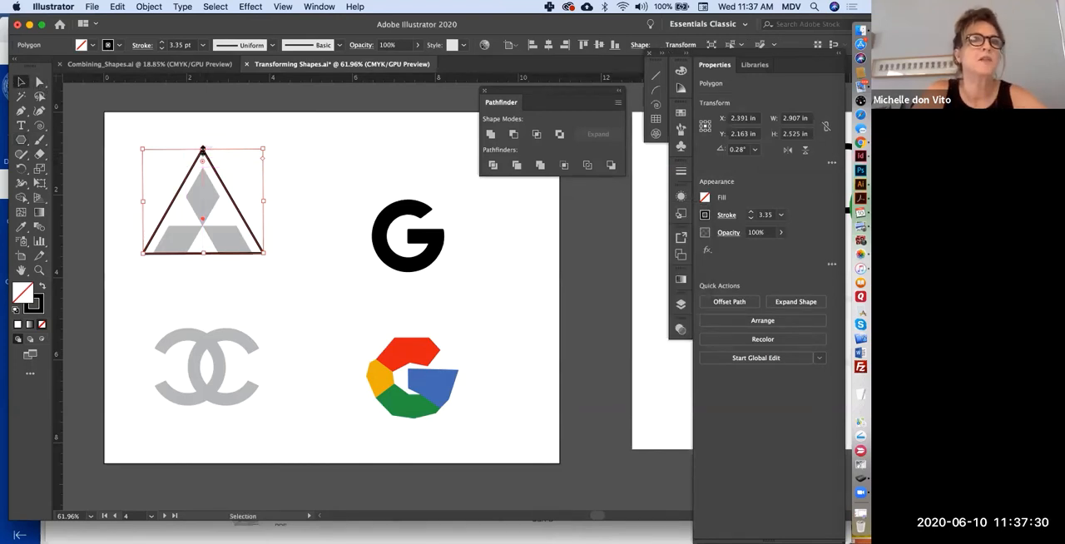
pyautogui.click(38, 81)
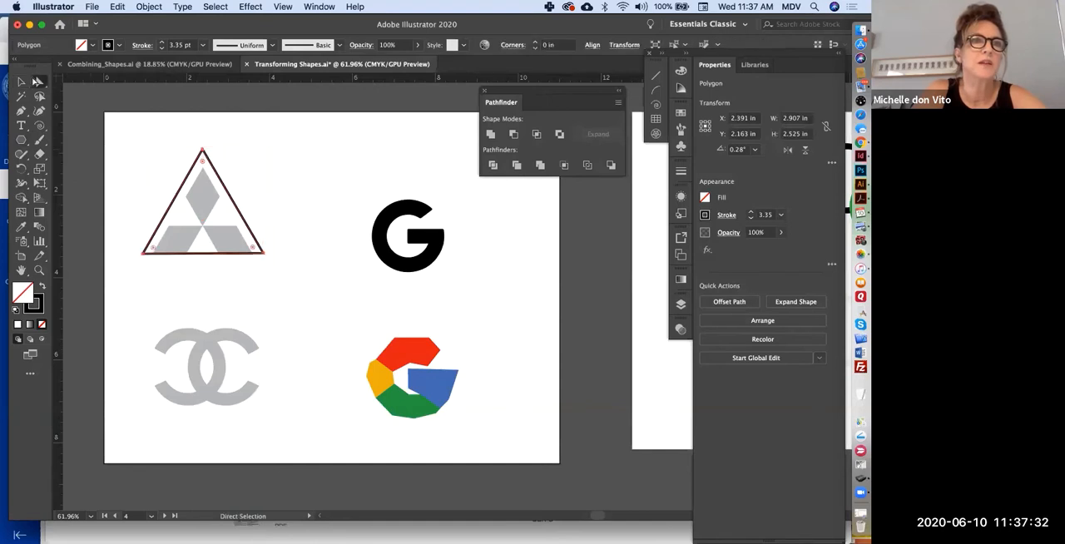
pyautogui.moveTo(192, 162); pyautogui.dragTo(269, 160)
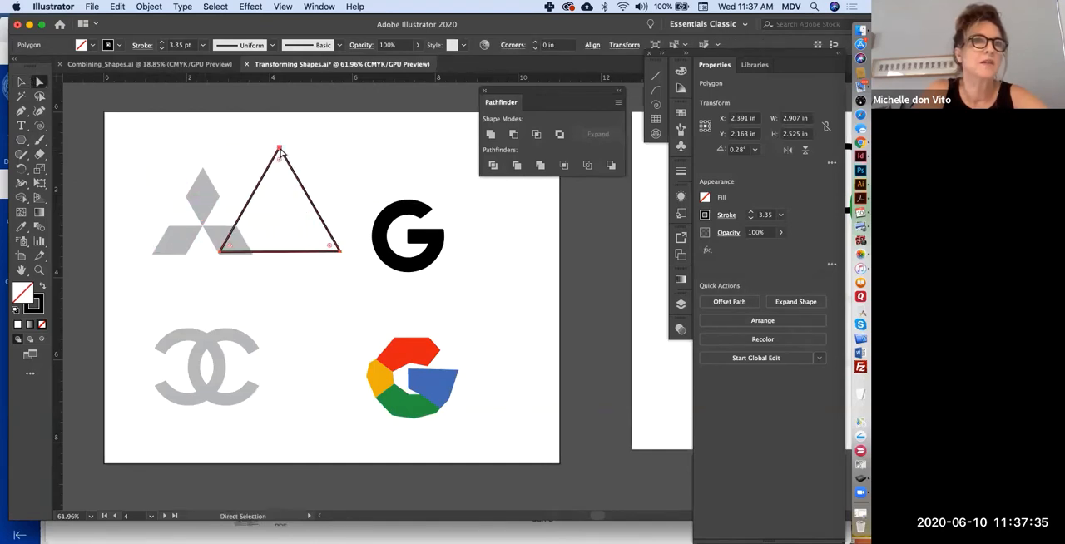
pyautogui.press('super+z')
# - Resize the outlined triangle to about 2.44 by 2.08 in to fit the outer edges of the Mitsubishi logo
pyautogui.click(21, 81)
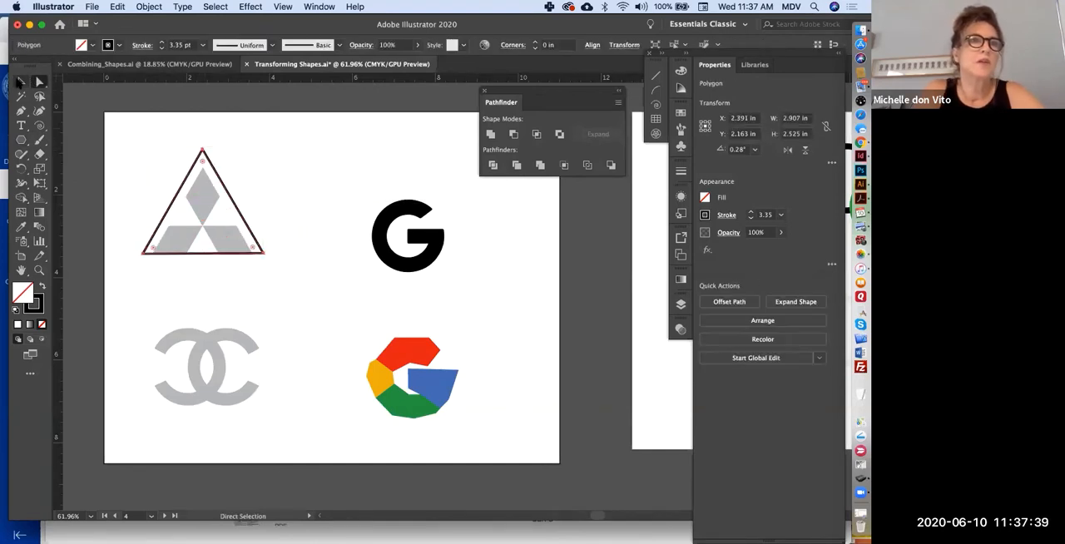
pyautogui.moveTo(263, 147); pyautogui.dragTo(253, 156)
pyautogui.moveTo(142, 157); pyautogui.dragTo(202, 167)
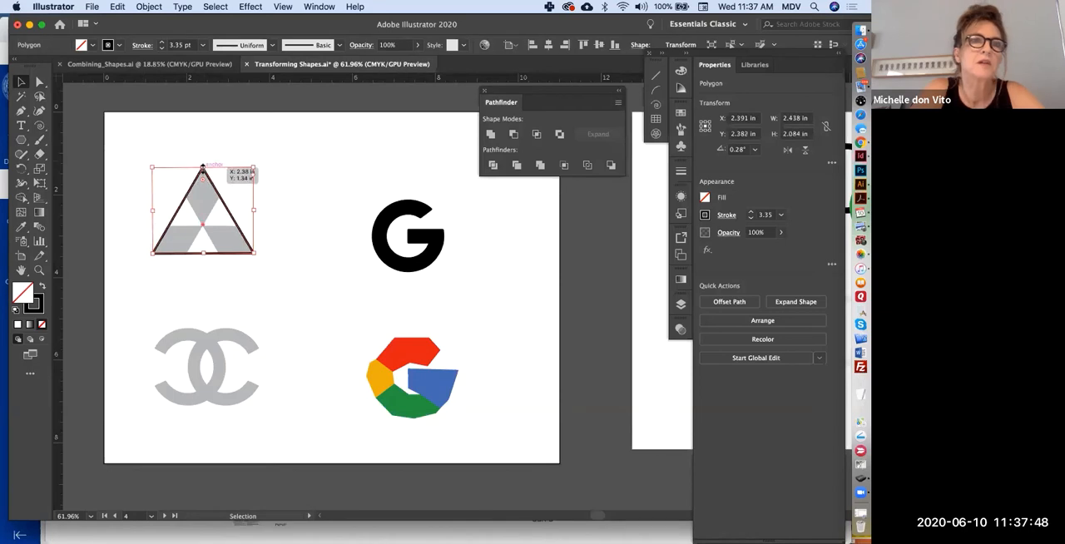
pyautogui.click(197, 153)
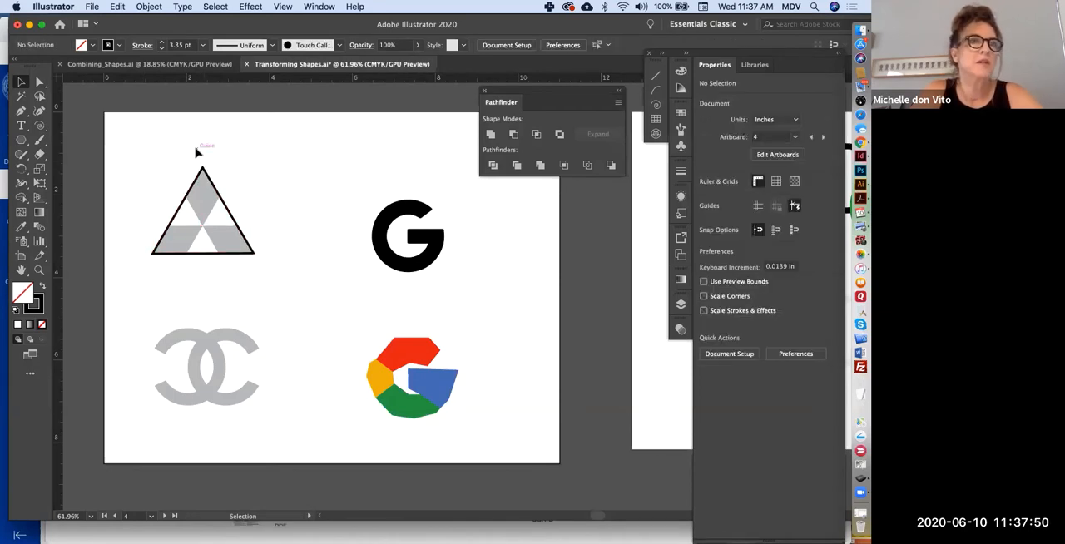
# - Make a copy of the outlined triangle scaled uniformly to 34%
pyautogui.click(220, 200)
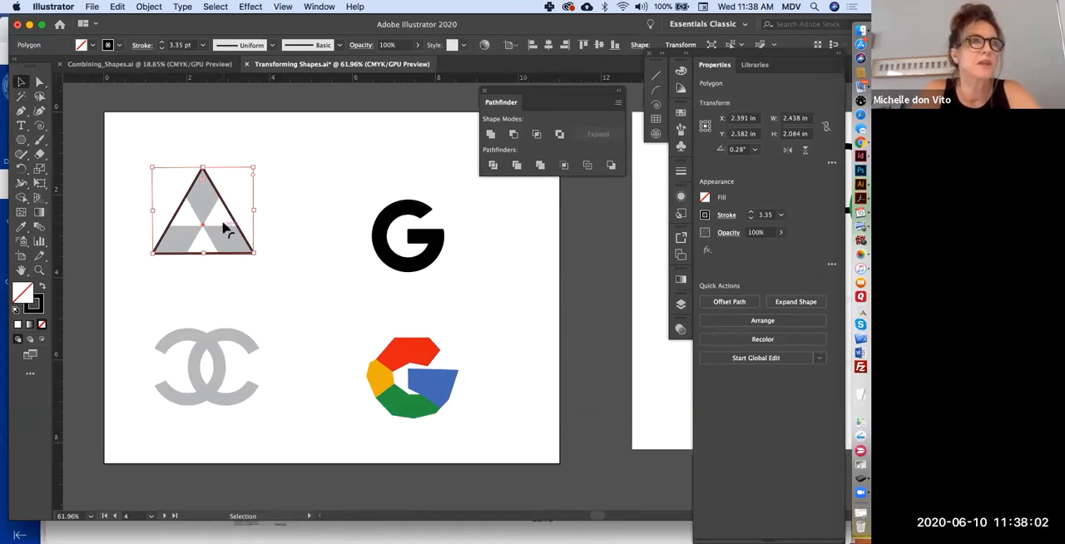
pyautogui.click(40, 169)
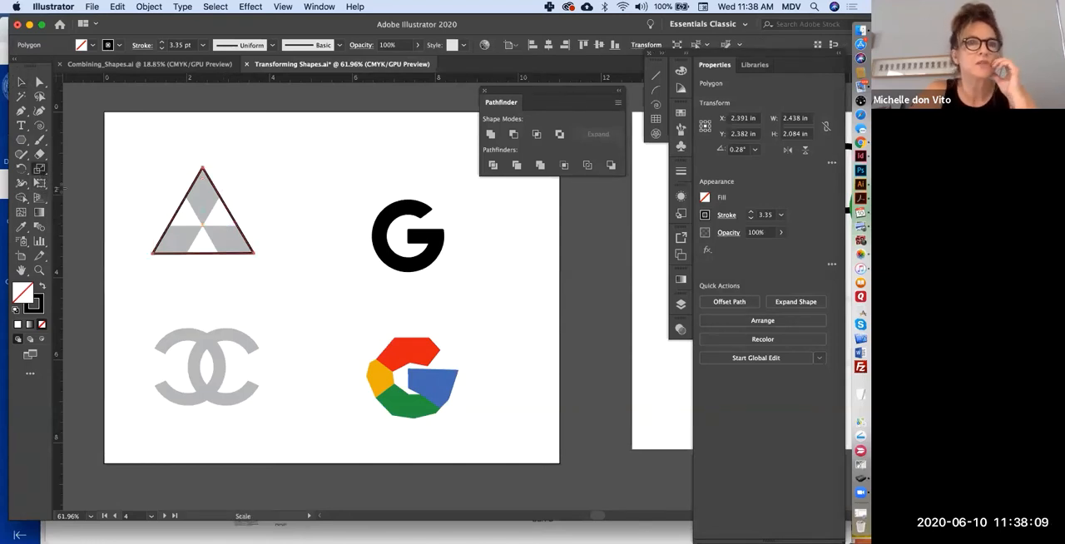
pyautogui.doubleClick(39, 170)
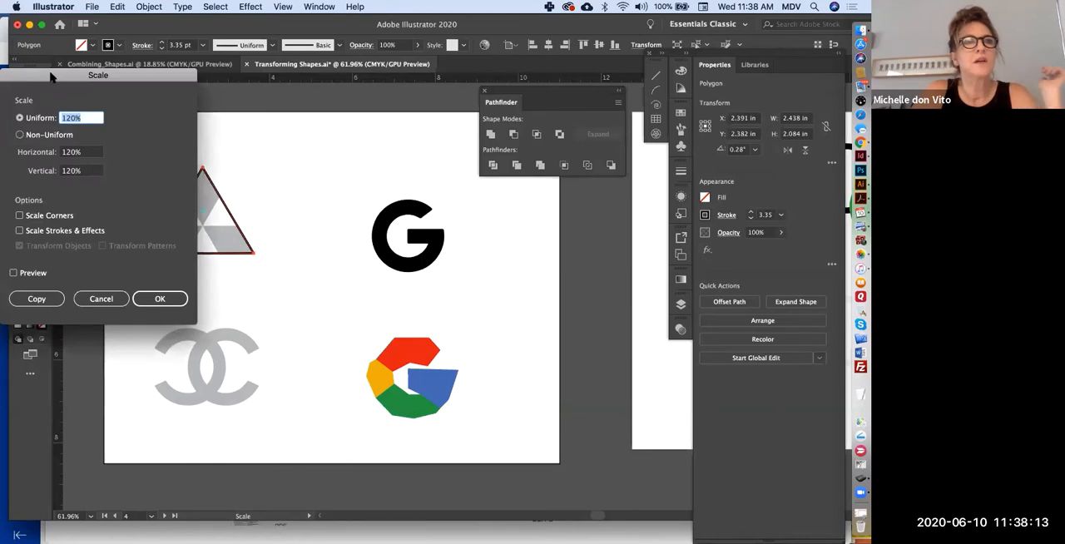
pyautogui.moveTo(50, 77); pyautogui.dragTo(400, 157)
pyautogui.write('34')
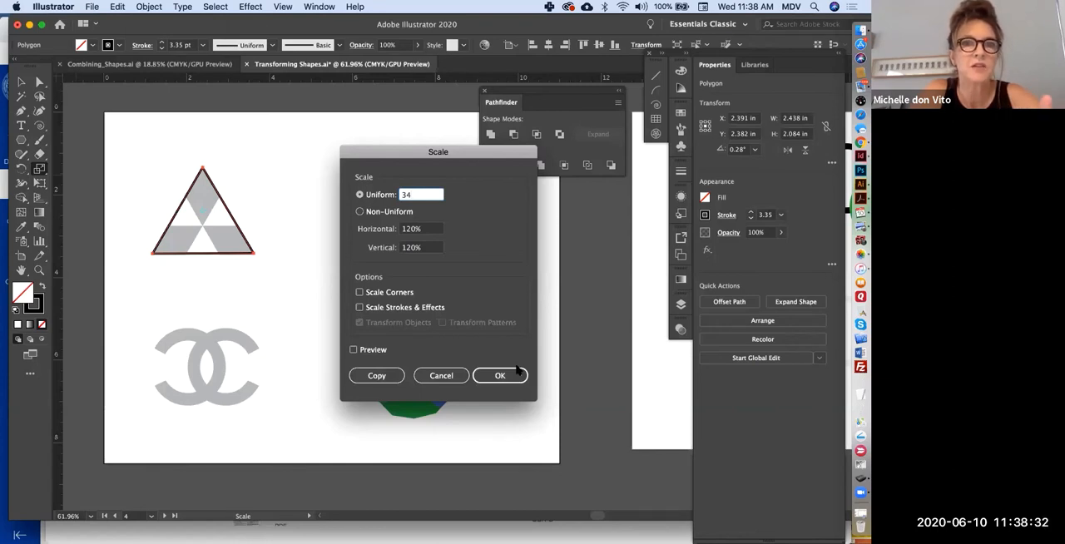
pyautogui.click(371, 375)
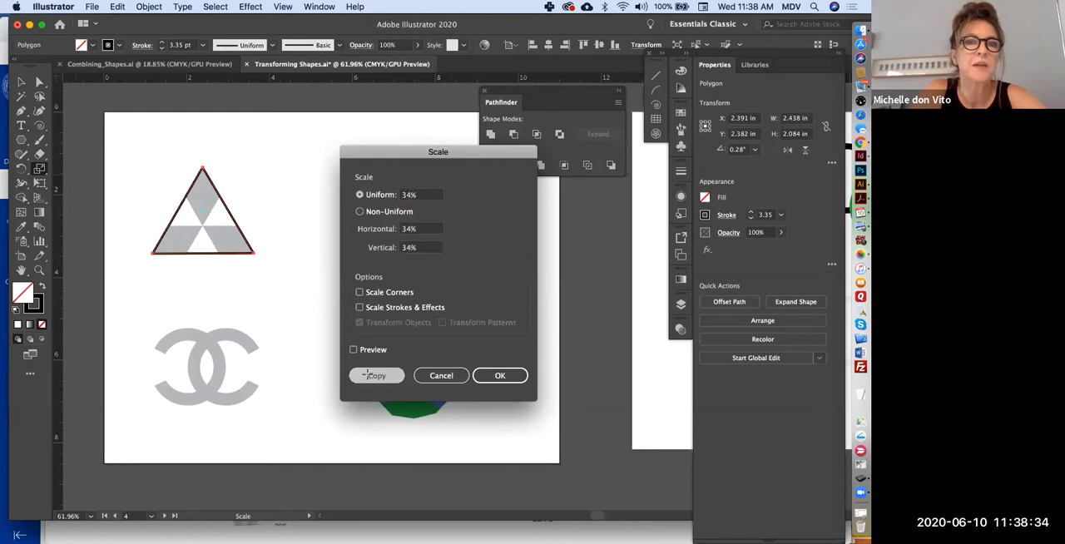
pyautogui.press('v')
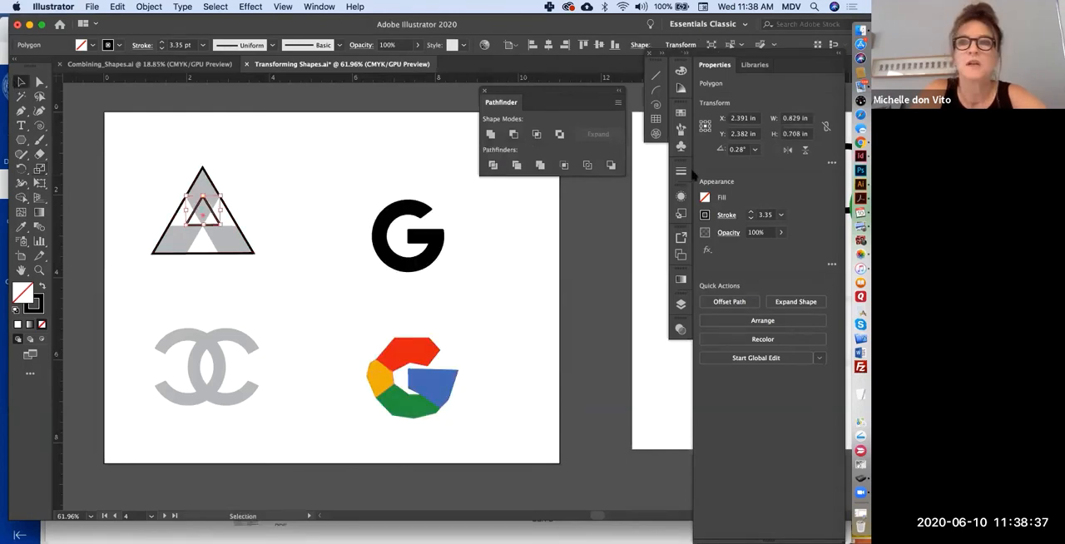
# - Set the small triangle's stroke to None and its fill to black
pyautogui.click(705, 215)
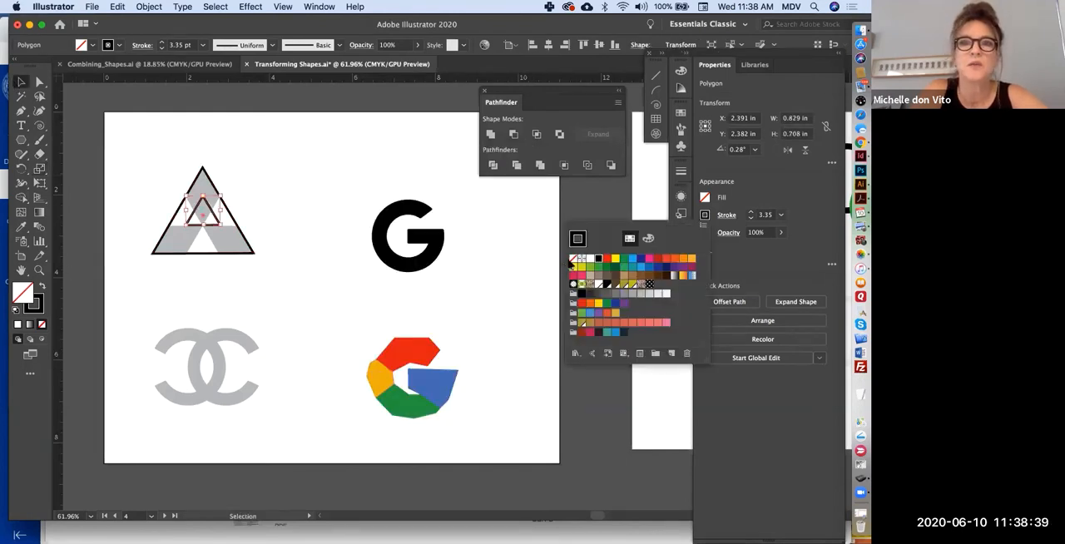
pyautogui.click(571, 260)
pyautogui.click(705, 198)
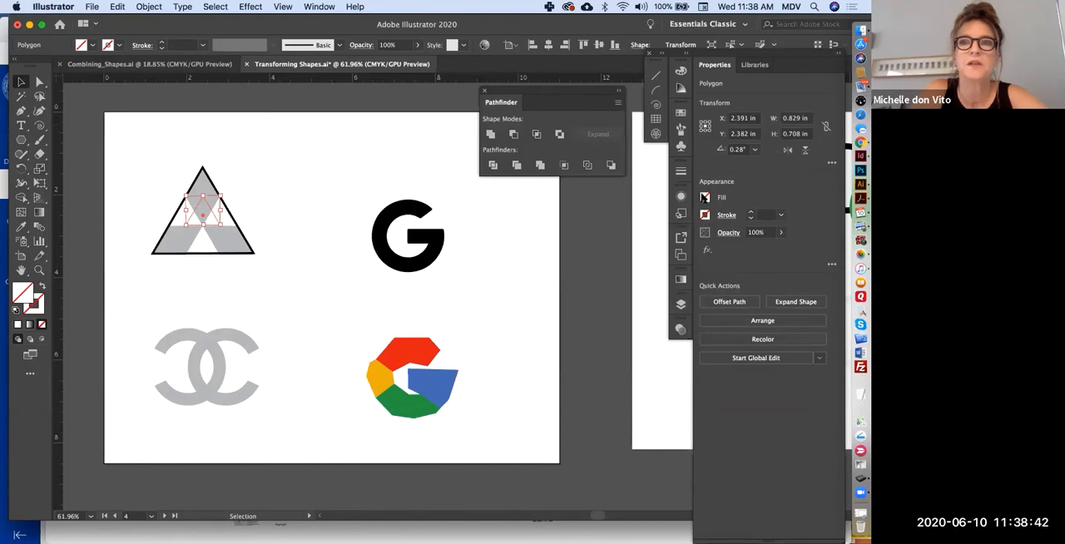
pyautogui.click(704, 198)
pyautogui.click(597, 242)
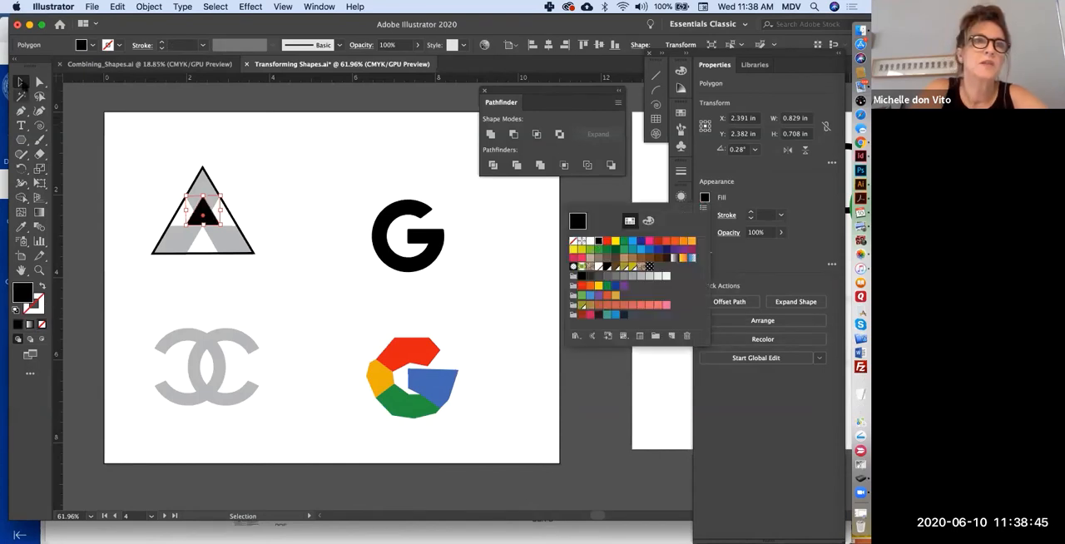
# - Fit the small black triangle into the logo's left gap and place copies of it in the right and lower gaps
pyautogui.click(39, 270)
pyautogui.click(520, 301)
pyautogui.click(22, 82)
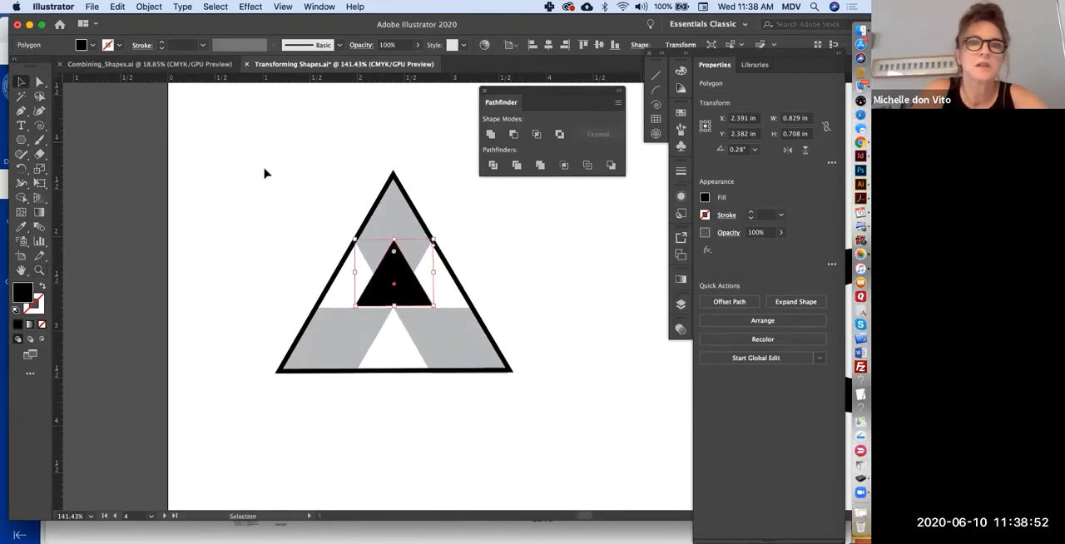
pyautogui.moveTo(406, 284); pyautogui.dragTo(371, 286)
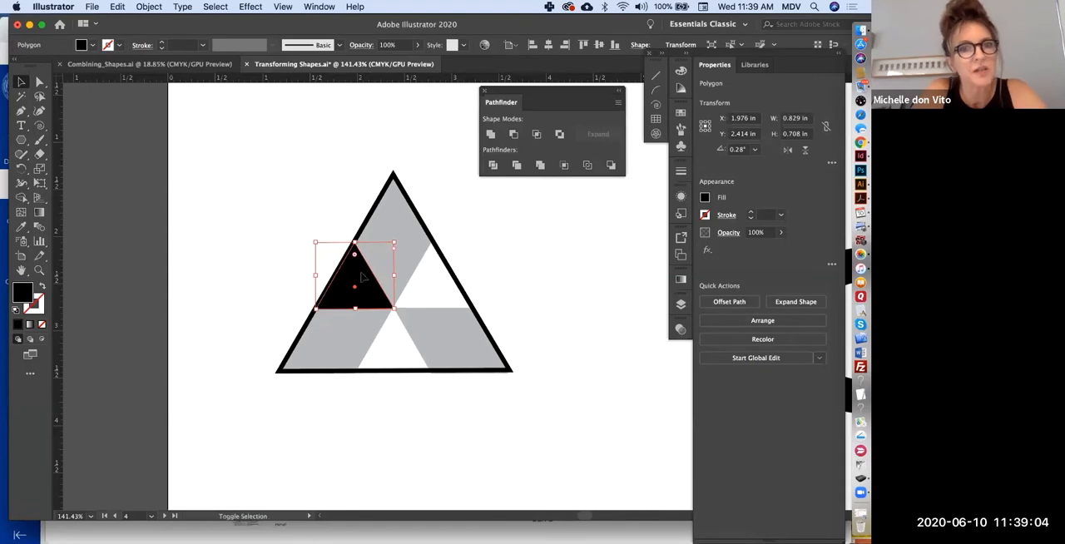
pyautogui.keyDown('shift'); pyautogui.click(363, 277); pyautogui.keyUp('shift')
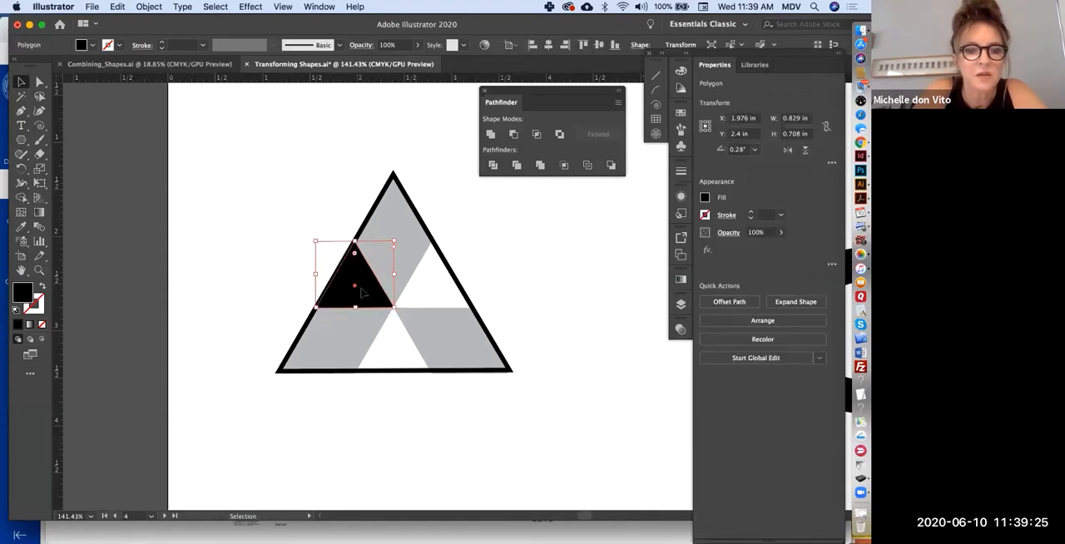
pyautogui.moveTo(376, 293); pyautogui.dragTo(403, 359)
pyautogui.press('super+shift+a')
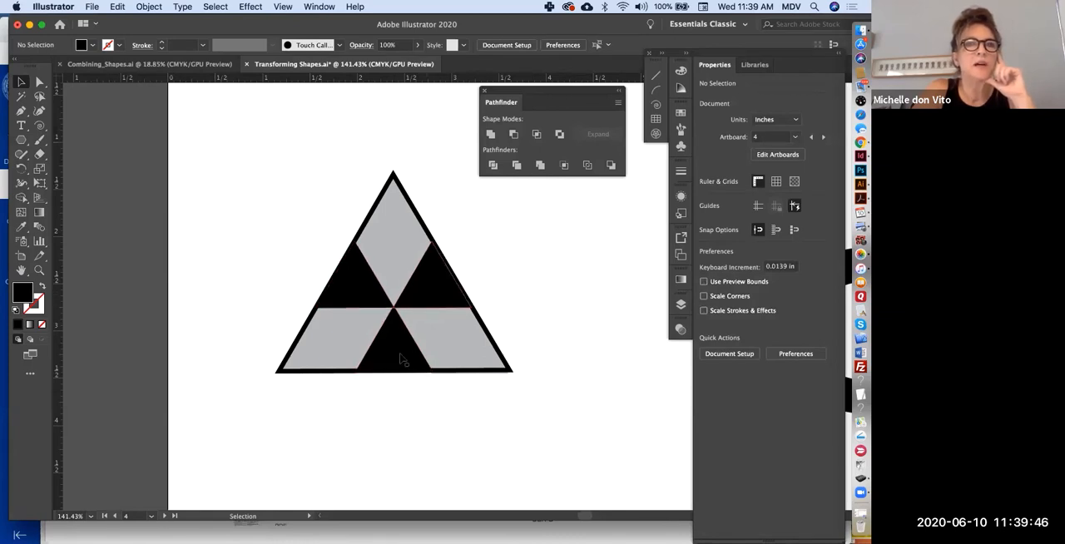
# - Select the three small black triangles in the gaps and group them
pyautogui.click(354, 277)
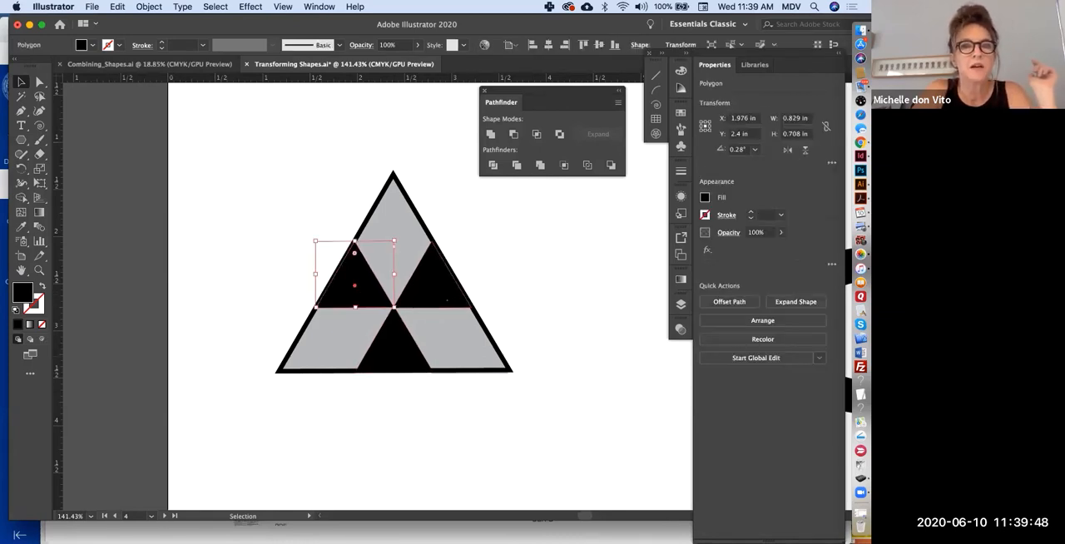
pyautogui.click(443, 291)
pyautogui.click(559, 254)
pyautogui.click(361, 291)
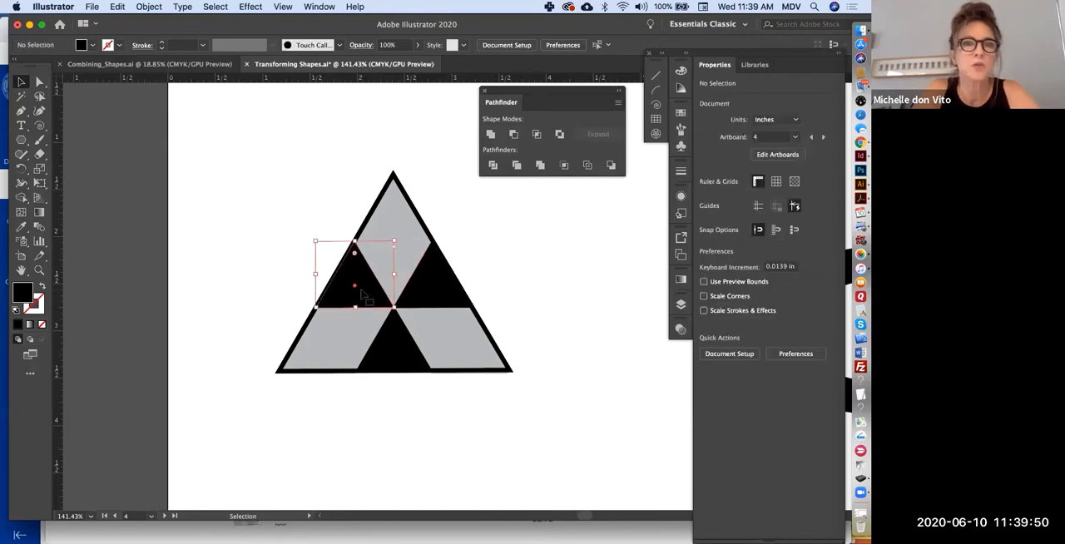
pyautogui.keyDown('shift'); pyautogui.click(448, 293); pyautogui.keyUp('shift')
pyautogui.keyDown('shift'); pyautogui.click(396, 360); pyautogui.keyUp('shift')
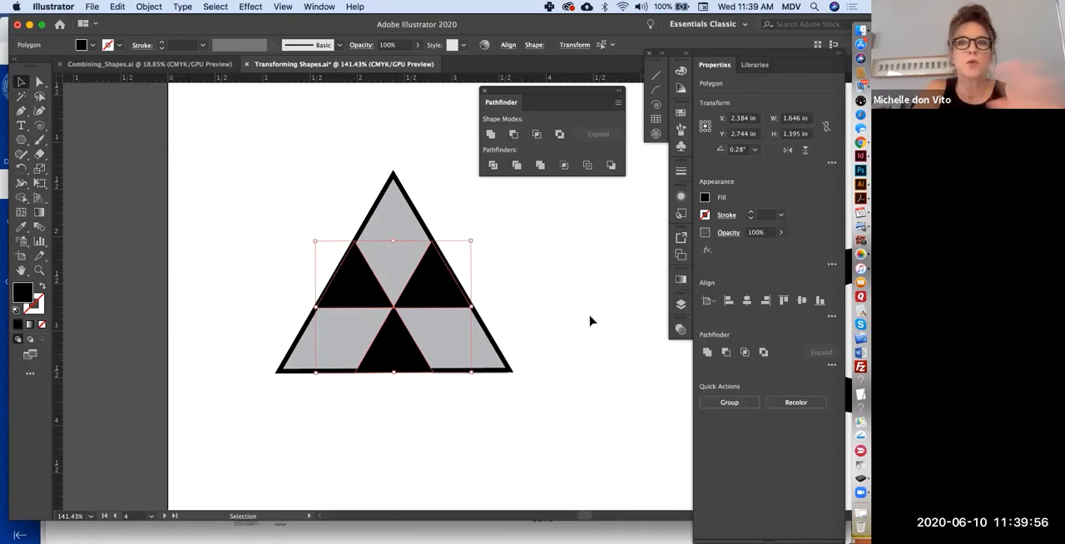
pyautogui.click(729, 403)
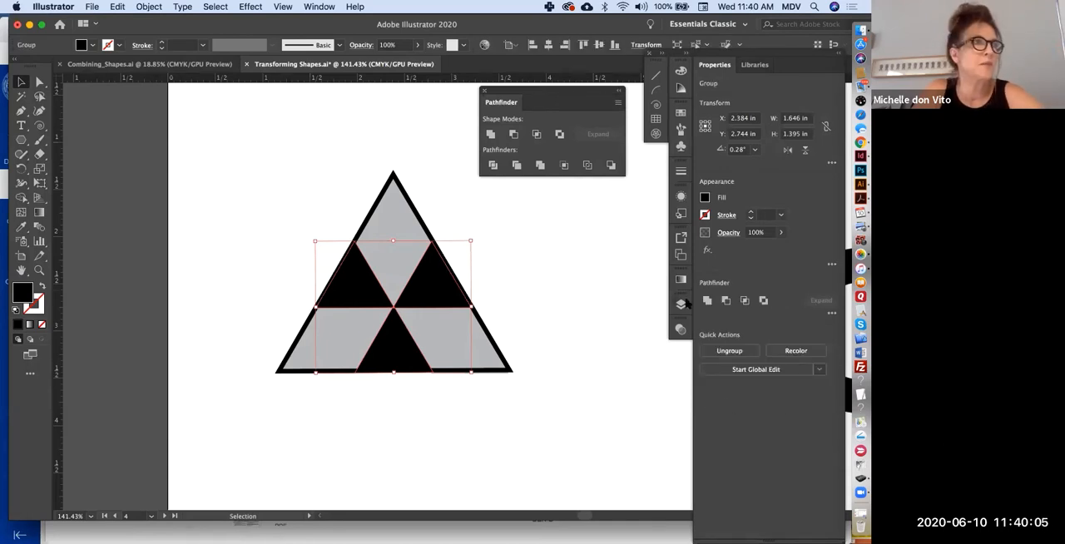
pyautogui.click(553, 313)
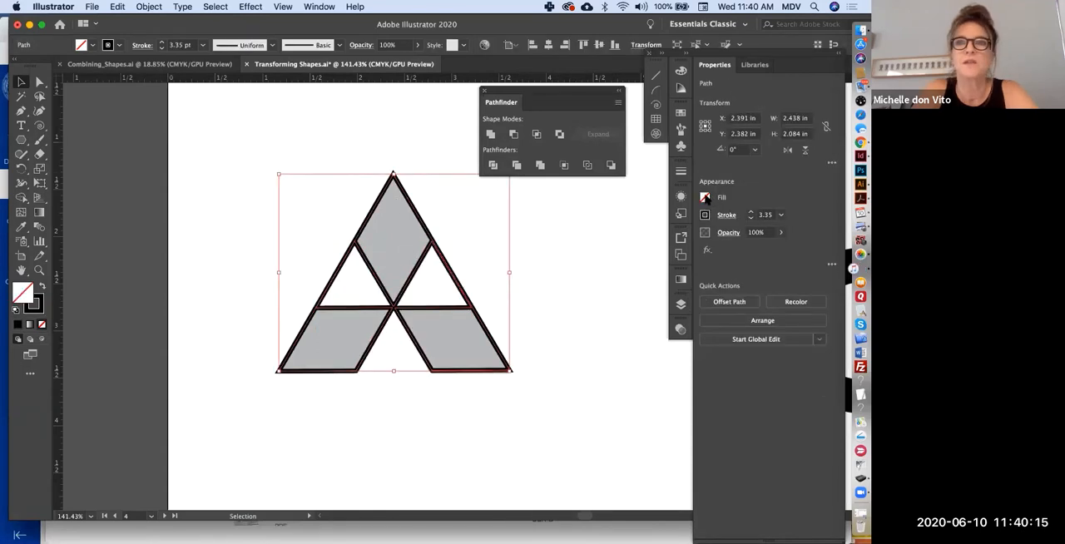
# - Subtract the grouped small triangles from the large triangle and fill the resulting logo shape red with no stroke
pyautogui.click(707, 198)
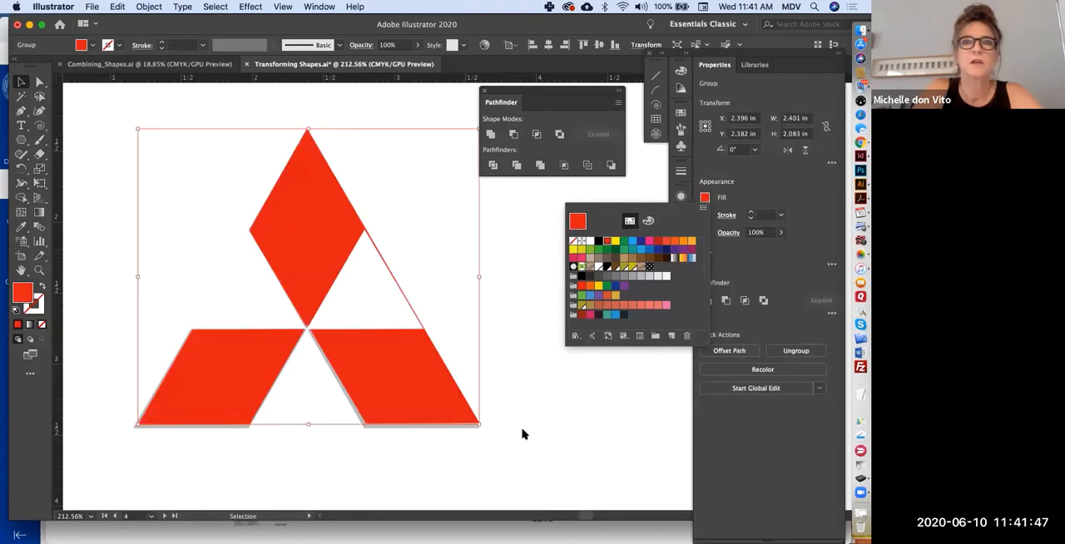
pyautogui.click(523, 434)
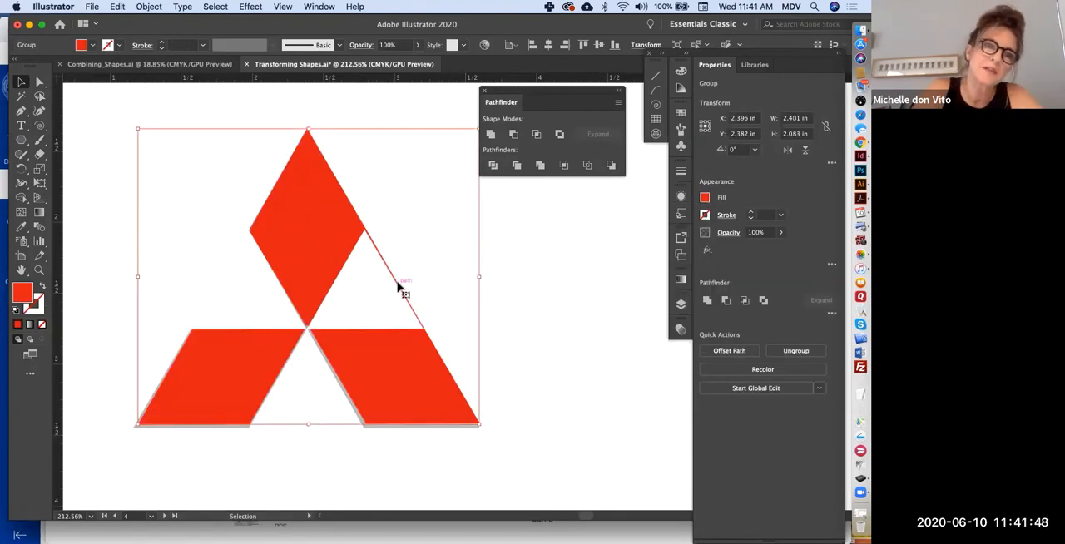
pyautogui.click(573, 364)
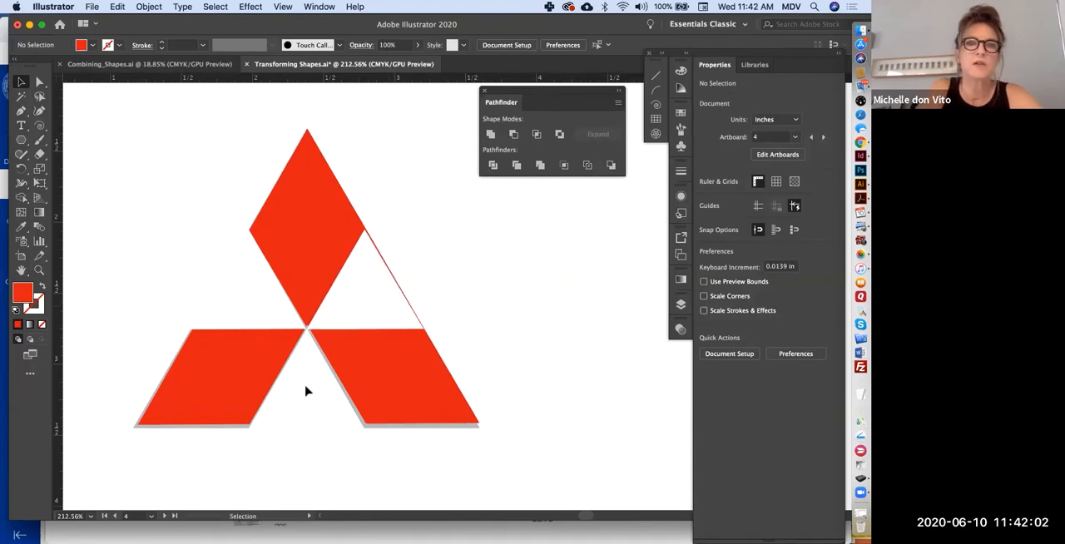
pyautogui.hscroll(10, 305, 391)
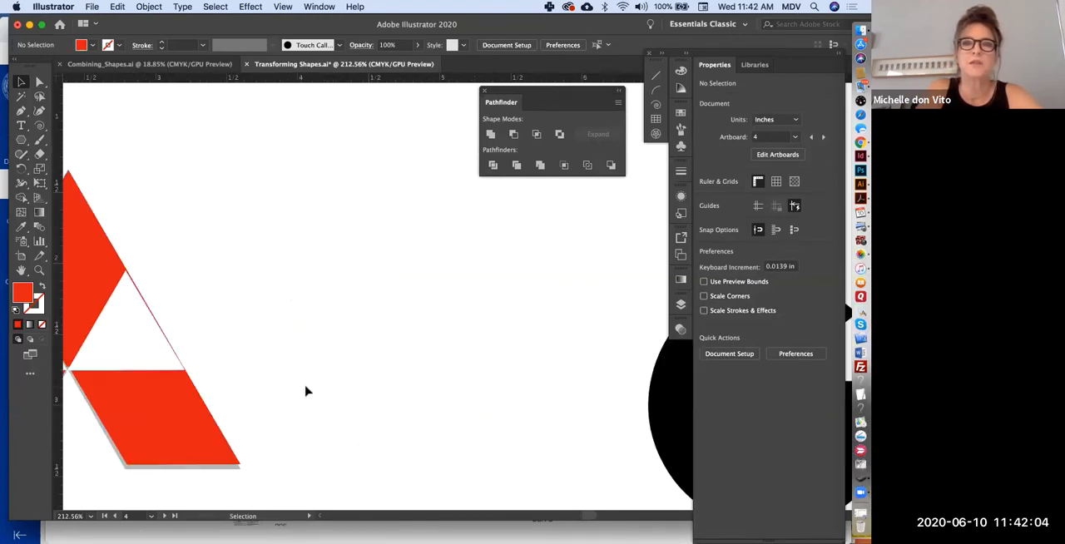
# - Draw a red circle about 1.9 in in diameter over the left ring of the grey interlocking-C logo
pyautogui.scroll(-2, 306, 391)
pyautogui.scroll(-2, 305, 391)
pyautogui.scroll(-5, 305, 391)
pyautogui.scroll(4, 305, 391)
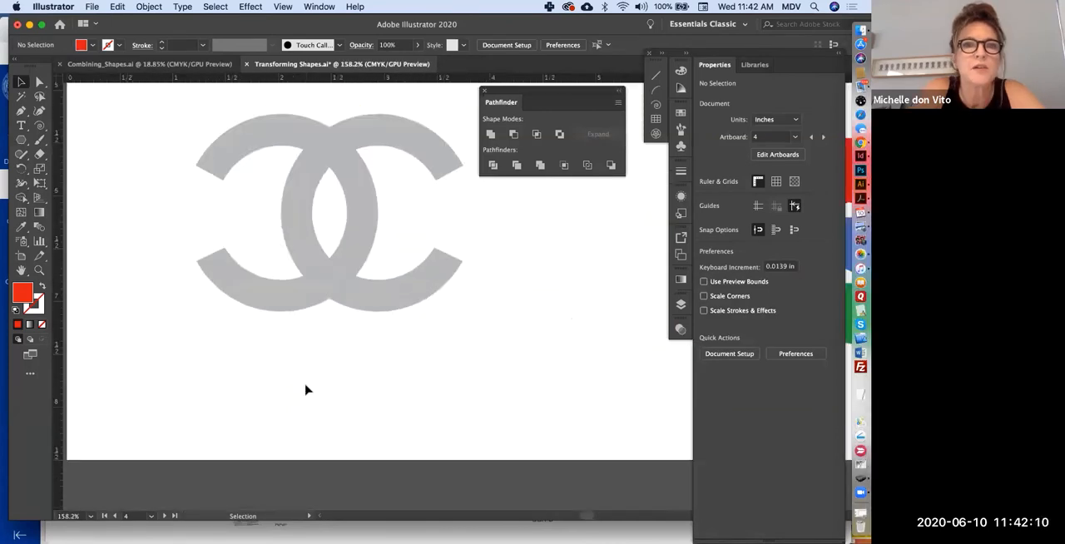
pyautogui.scroll(5, 306, 389)
pyautogui.press('l')
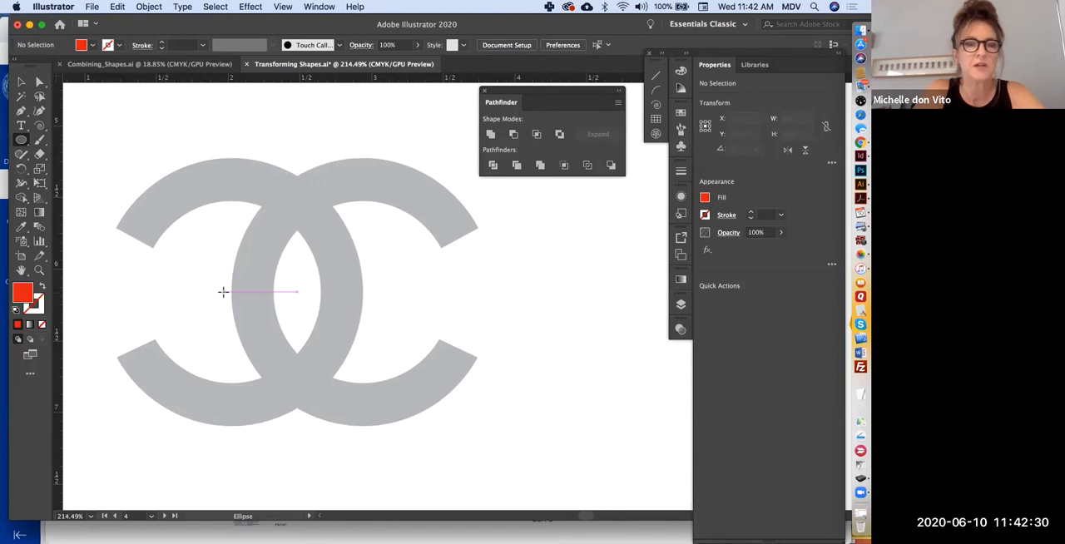
pyautogui.moveTo(223, 291); pyautogui.dragTo(88, 169)
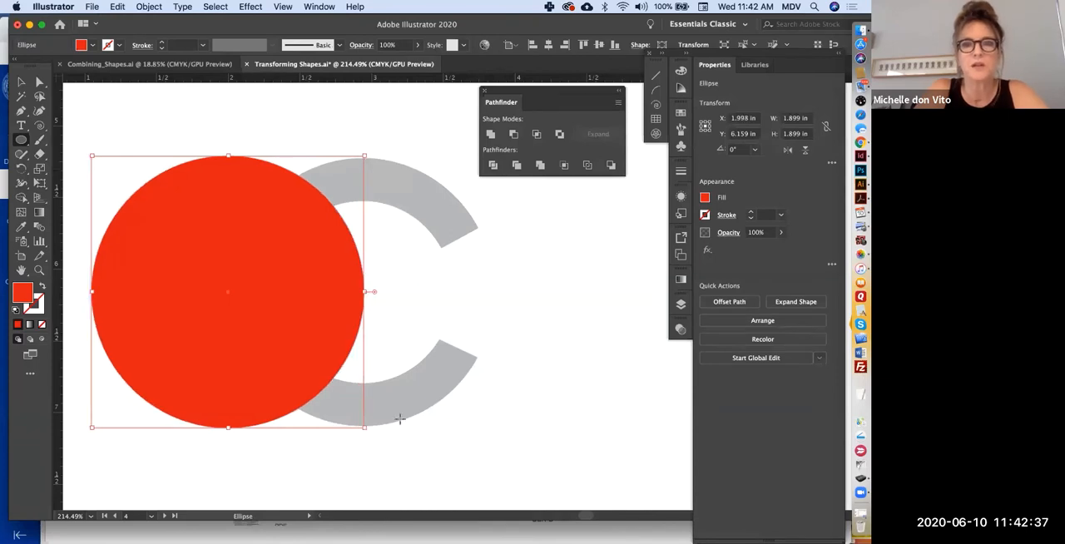
# - Create a concentric copy of the red circle scaled uniformly to 68%
pyautogui.click(21, 82)
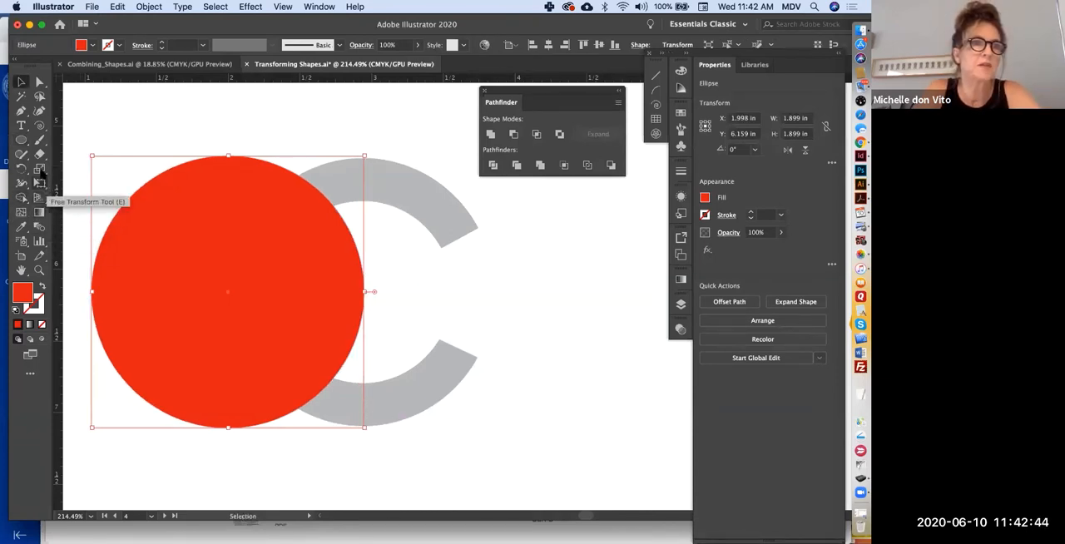
pyautogui.doubleClick(40, 171)
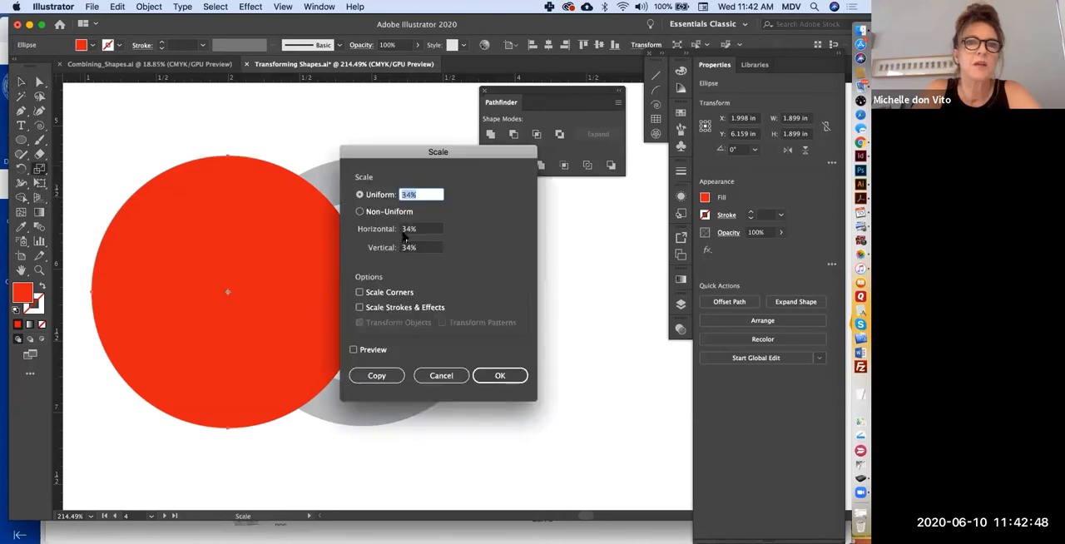
pyautogui.write('68')
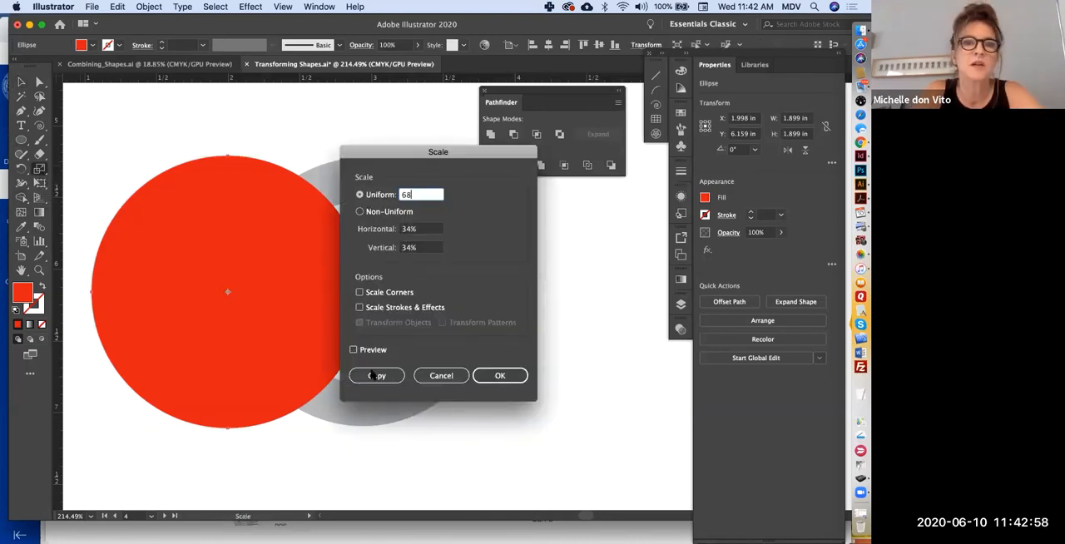
pyautogui.click(376, 376)
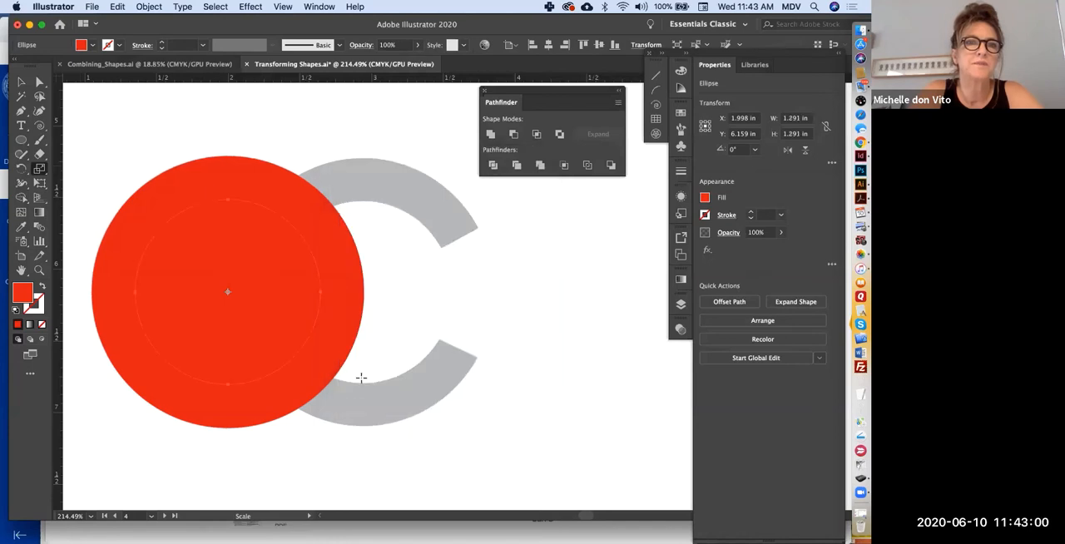
# - Fill the smaller inner circle with yellow and bring it to the front of the red circle
pyautogui.click(21, 81)
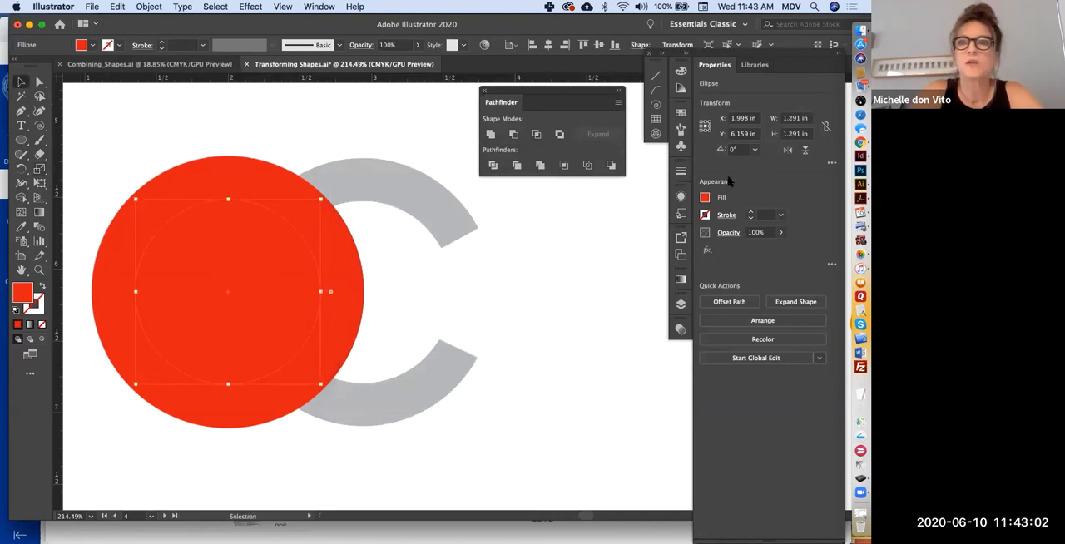
pyautogui.click(705, 198)
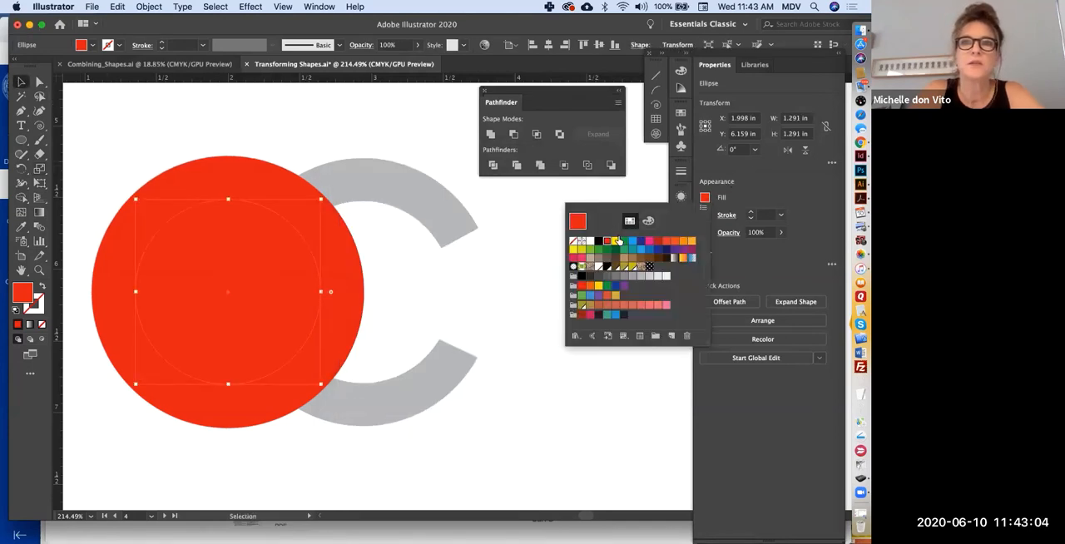
pyautogui.click(614, 243)
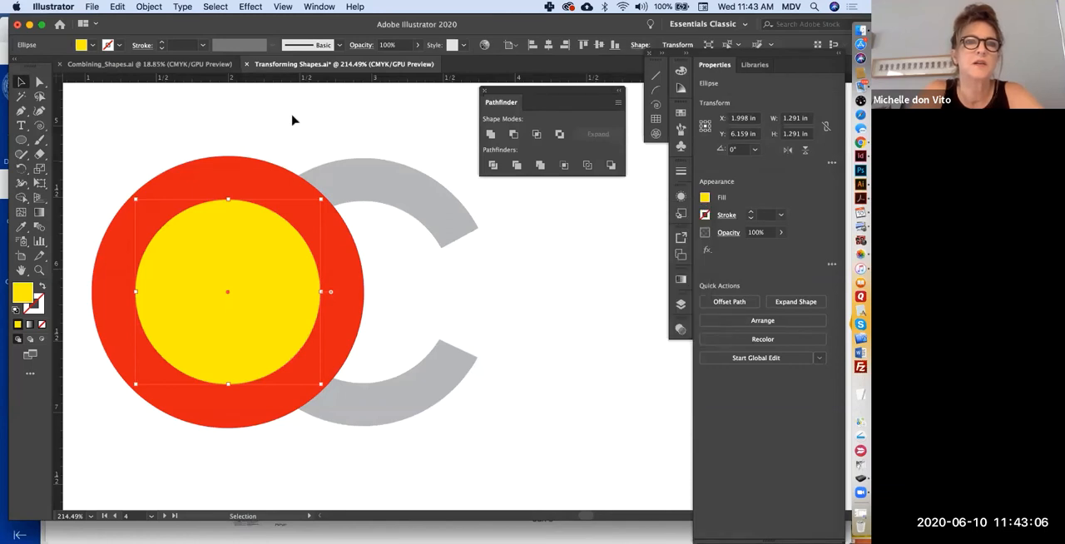
pyautogui.click(292, 119)
pyautogui.click(197, 261)
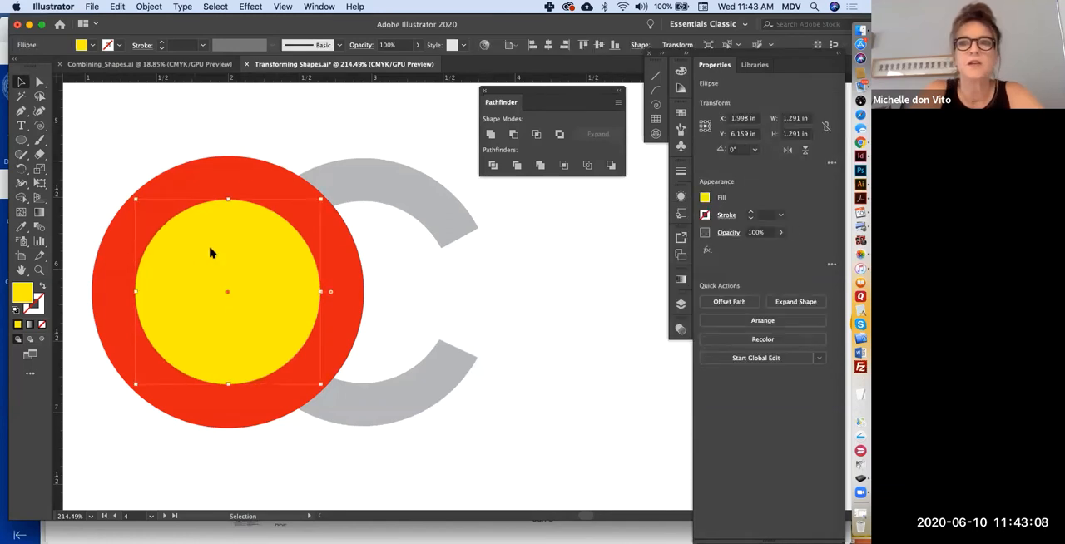
pyautogui.click(797, 321)
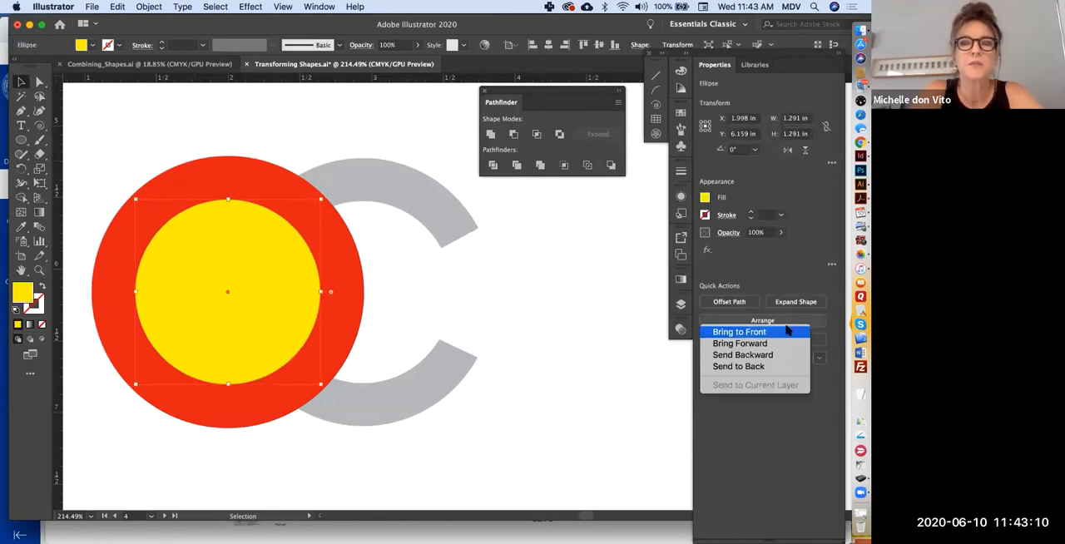
pyautogui.click(786, 331)
pyautogui.click(266, 133)
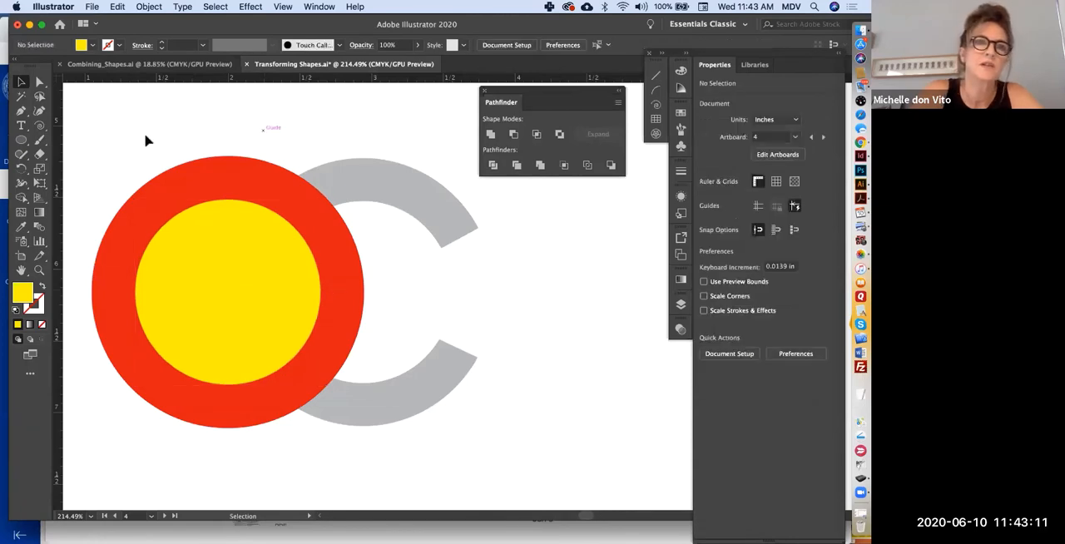
# - Subtract the yellow inner circle from the red circle with Minus Front to form a ring
pyautogui.click(197, 268)
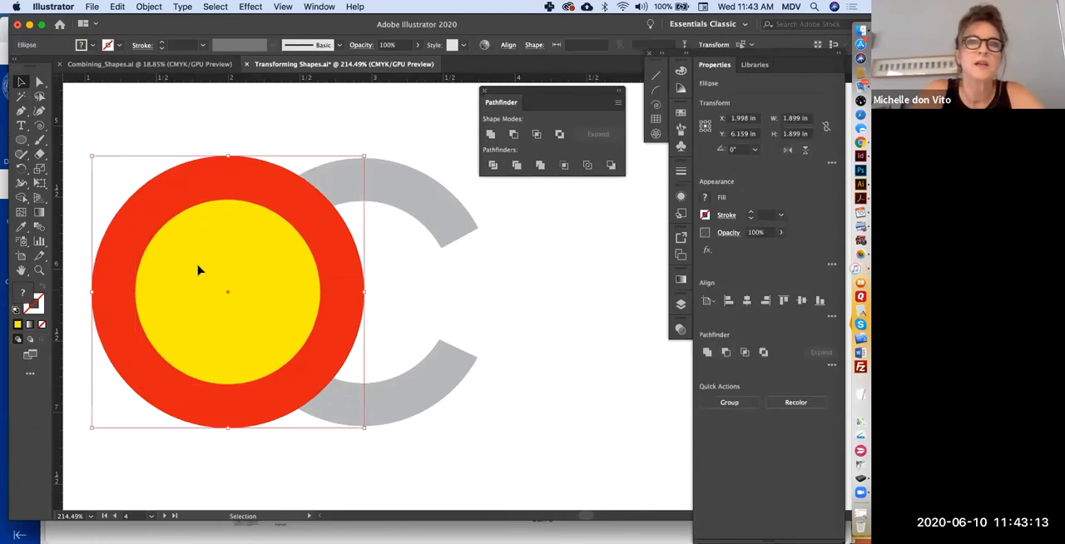
pyautogui.click(524, 130)
pyautogui.click(364, 128)
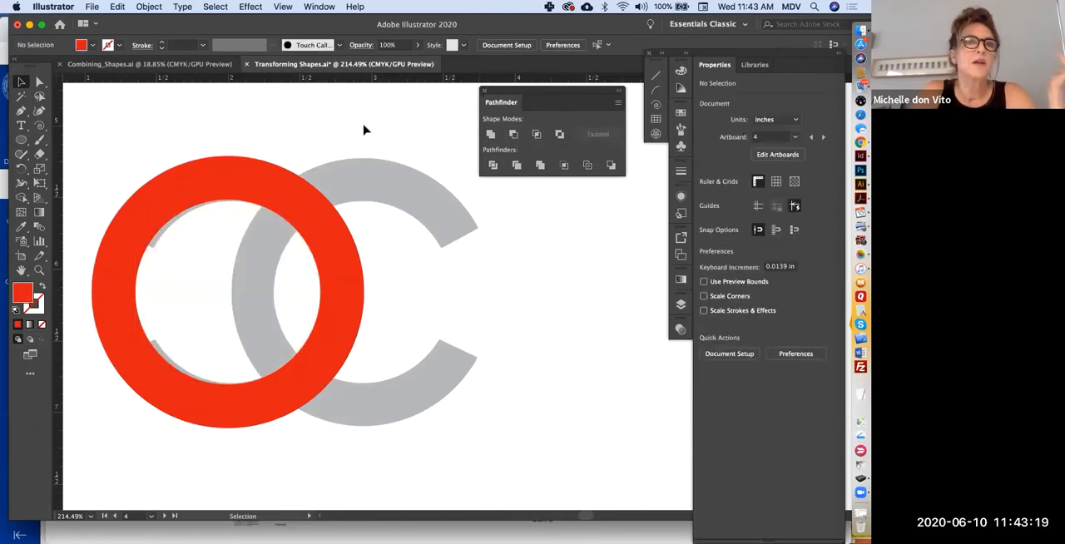
# - Set the ring's fill to None and narrow it to about 1.81 in wide to match the grey template
pyautogui.click(275, 191)
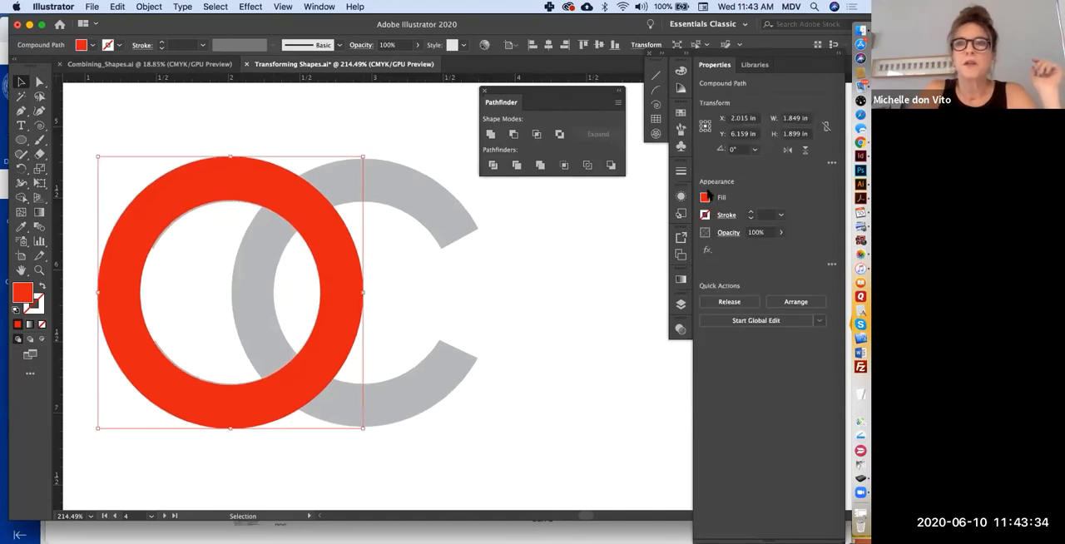
pyautogui.click(706, 197)
pyautogui.click(572, 241)
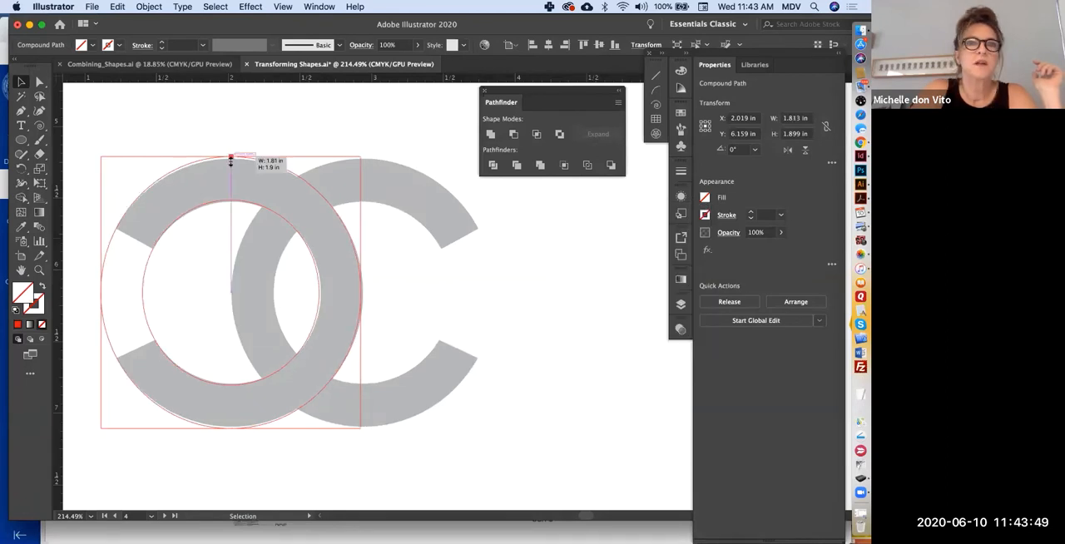
pyautogui.moveTo(231, 159); pyautogui.dragTo(232, 158)
pyautogui.click(222, 123)
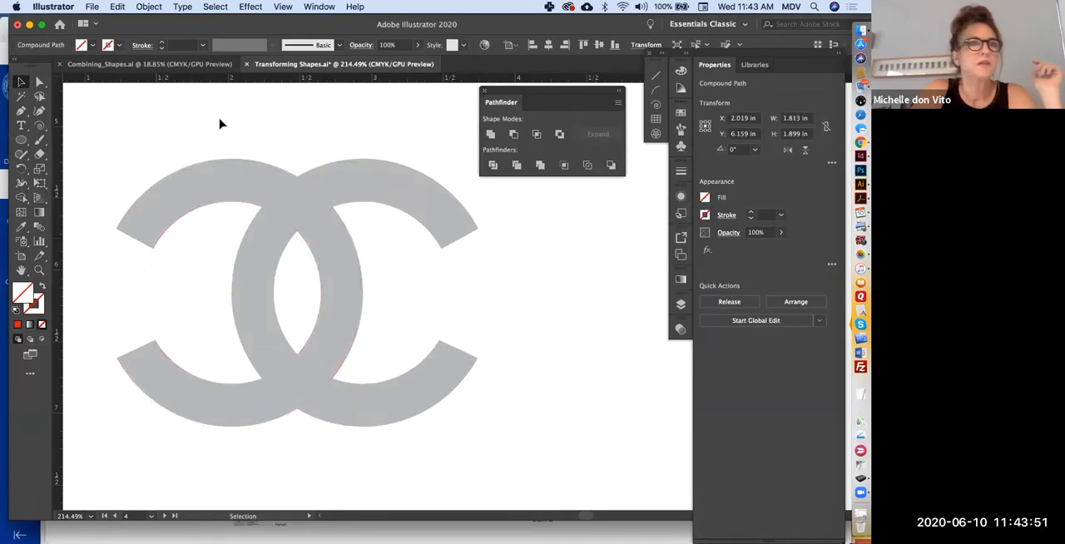
# - Draw a sideways triangle about 1.54 by 1.74 in and align its edges with the left C's opening
pyautogui.click(22, 141)
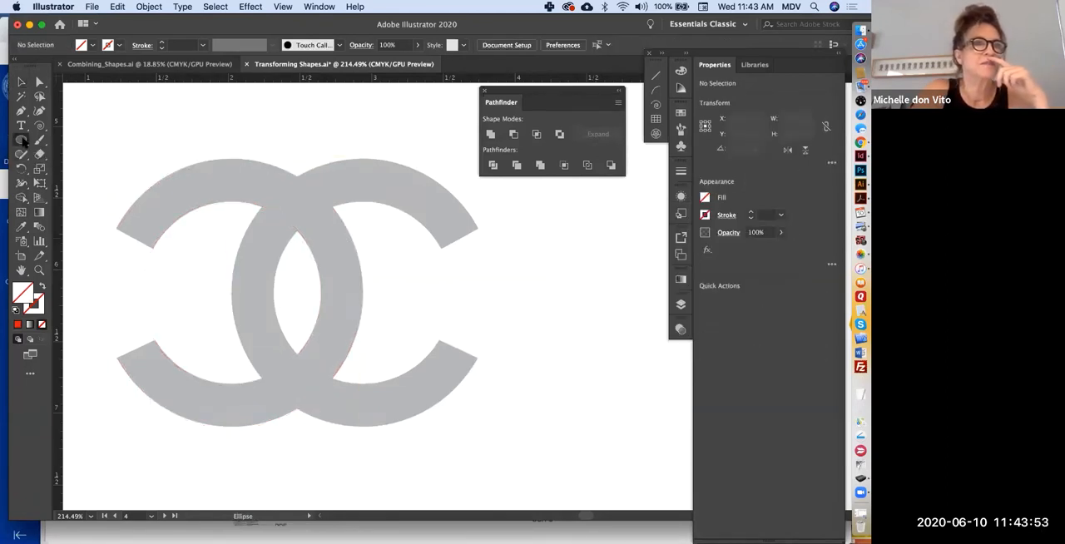
pyautogui.moveTo(22, 141); pyautogui.dragTo(79, 184)
pyautogui.moveTo(94, 227); pyautogui.dragTo(212, 270)
pyautogui.press('shift')
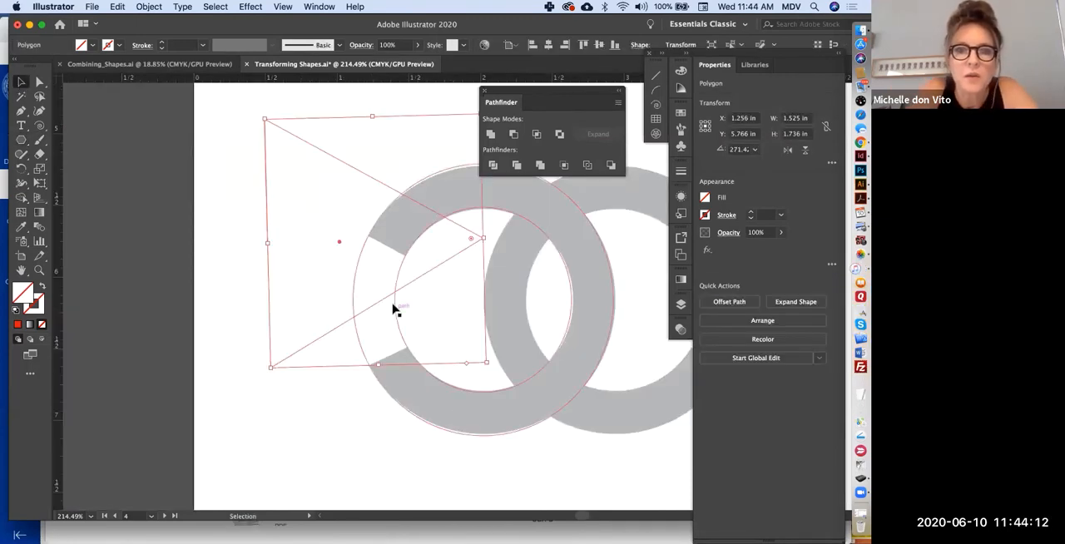
pyautogui.moveTo(378, 309); pyautogui.dragTo(374, 361)
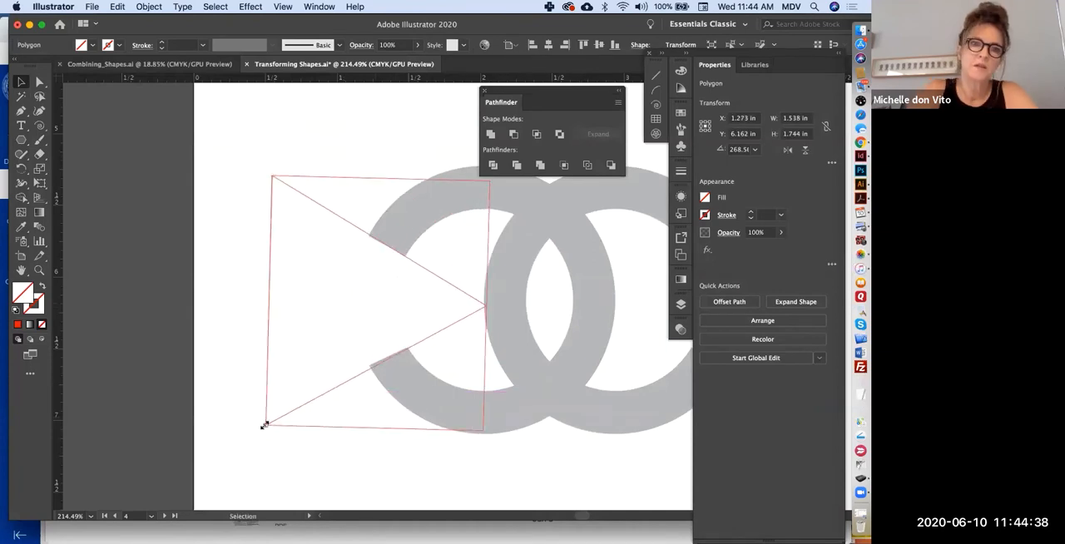
pyautogui.moveTo(263, 422); pyautogui.dragTo(265, 426)
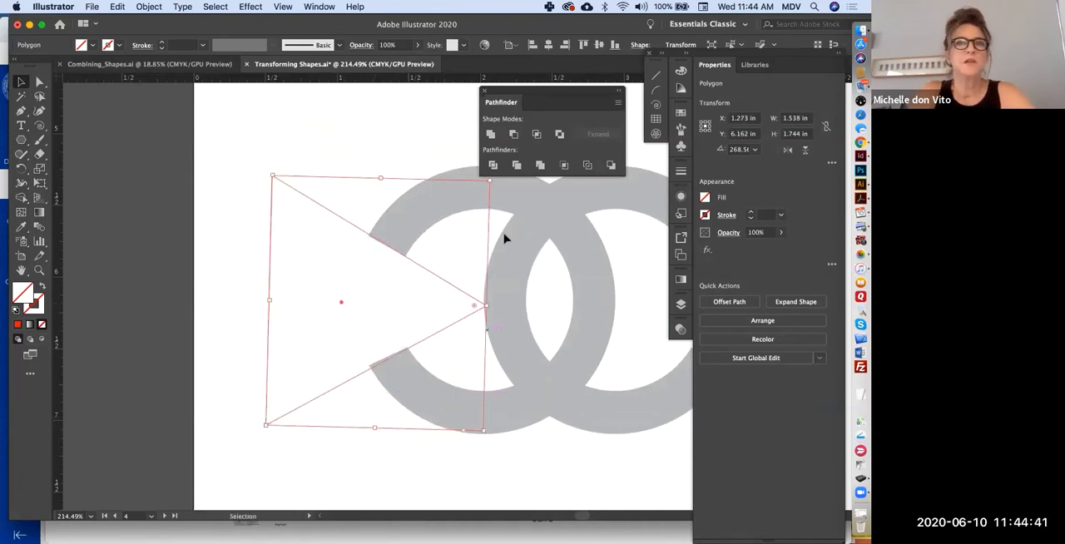
# - Fill the triangle with purple and subtract it from the ring with Minus Front to cut the C's opening
pyautogui.click(705, 197)
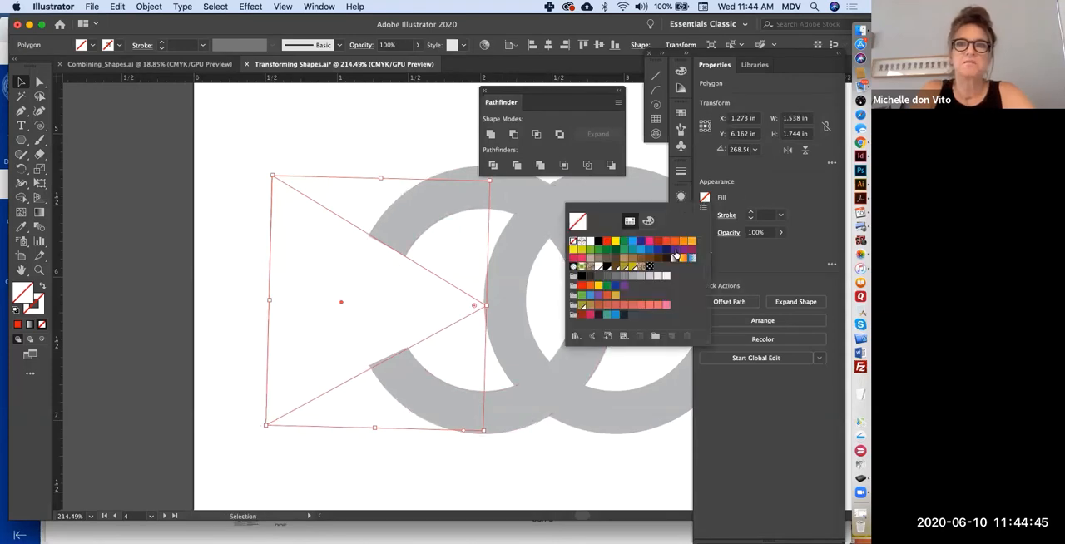
pyautogui.click(673, 253)
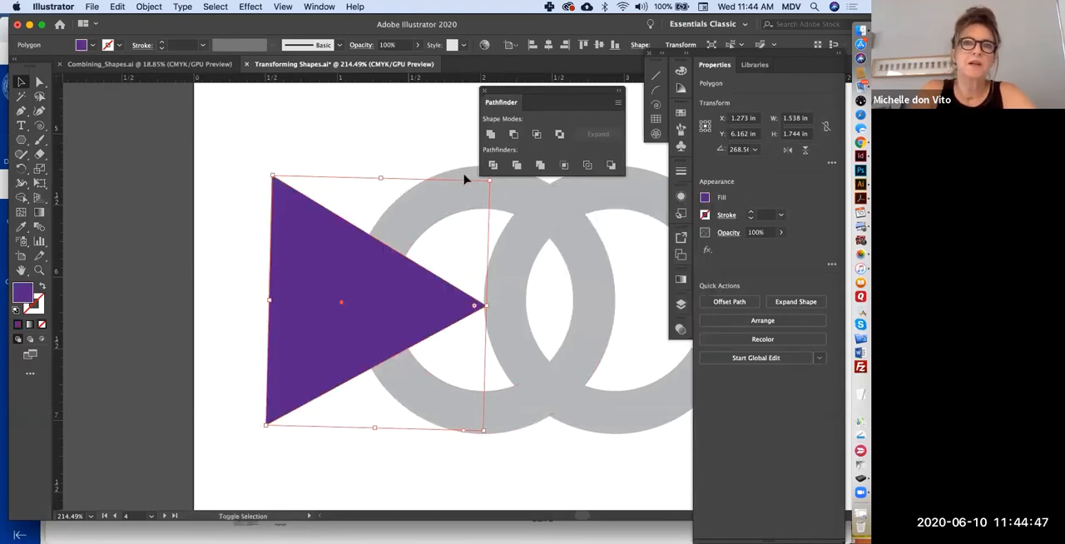
pyautogui.keyDown('shift'); pyautogui.click(558, 253); pyautogui.keyUp('shift')
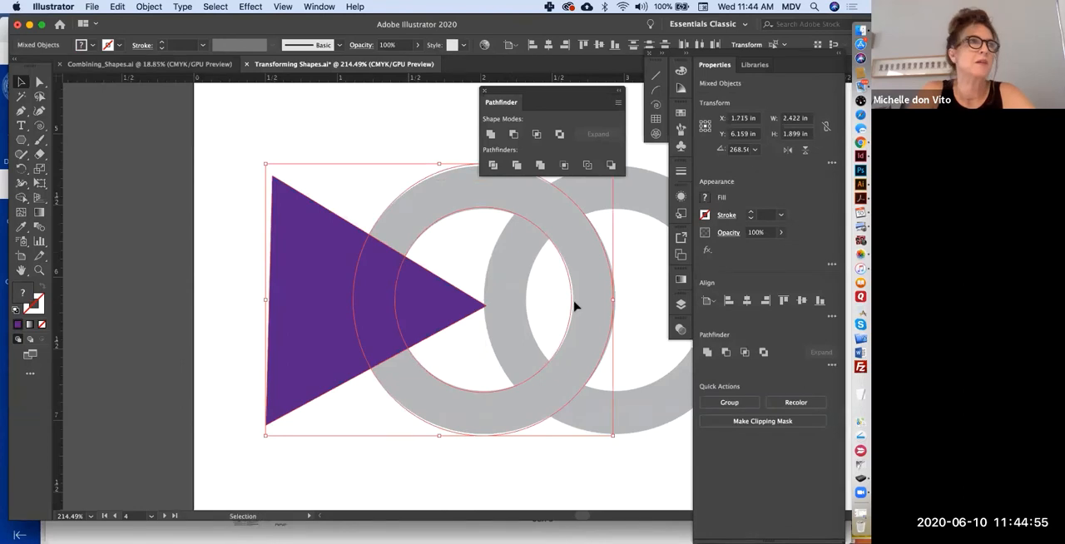
pyautogui.click(513, 134)
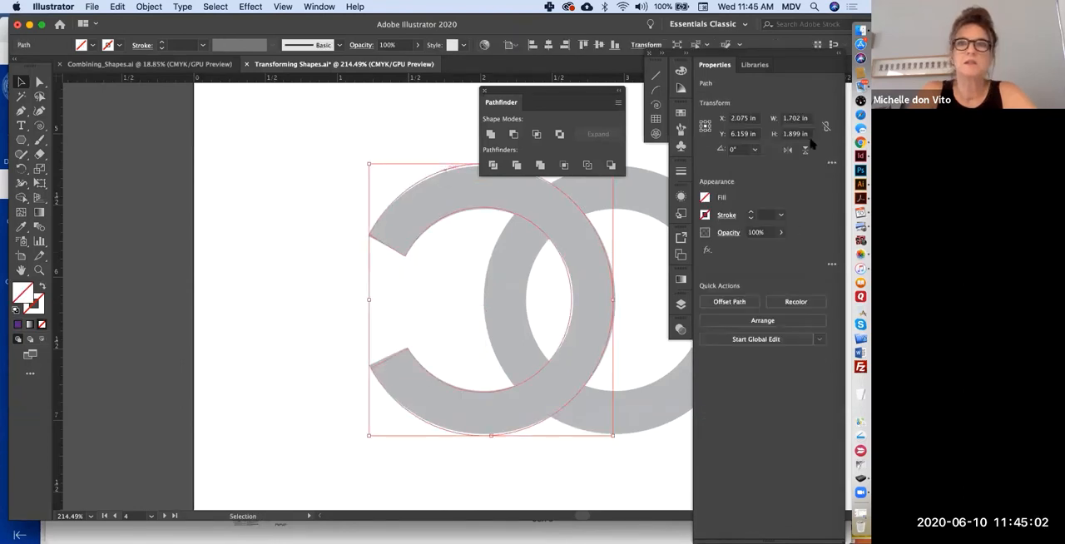
# - Fill the cut C shape with black
pyautogui.click(706, 198)
pyautogui.click(598, 240)
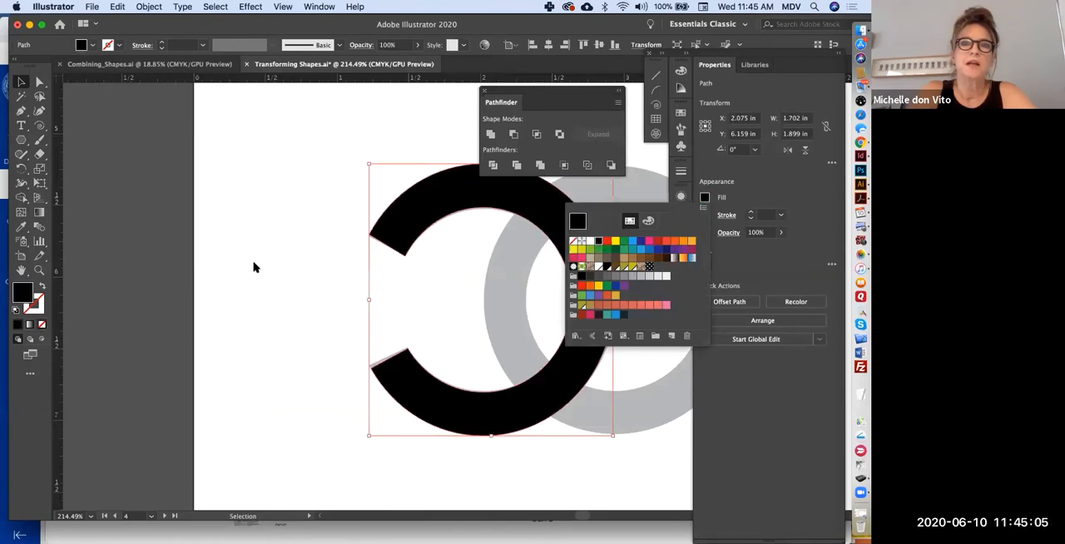
pyautogui.press('space')
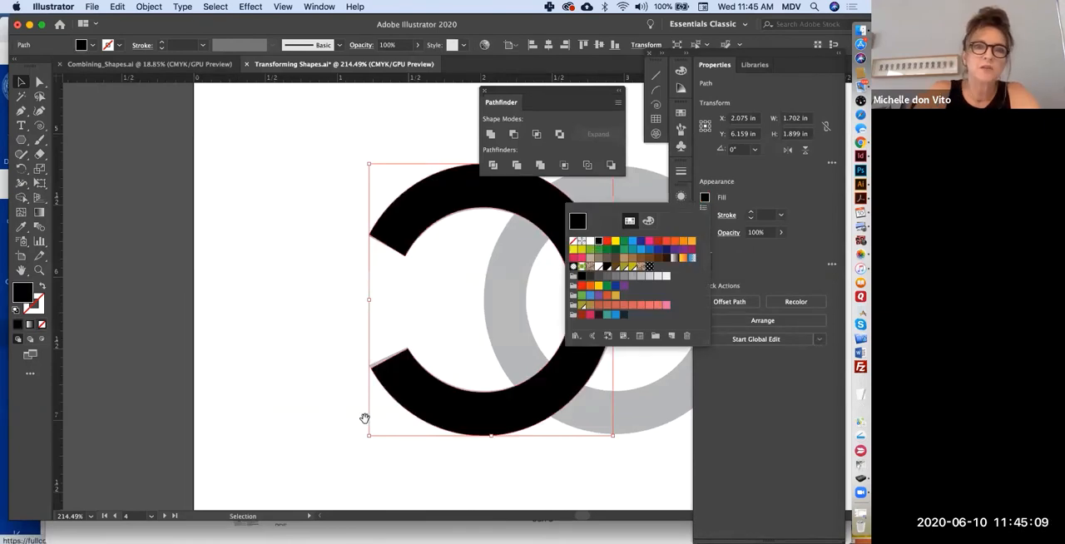
pyautogui.moveTo(364, 419); pyautogui.dragTo(177, 425)
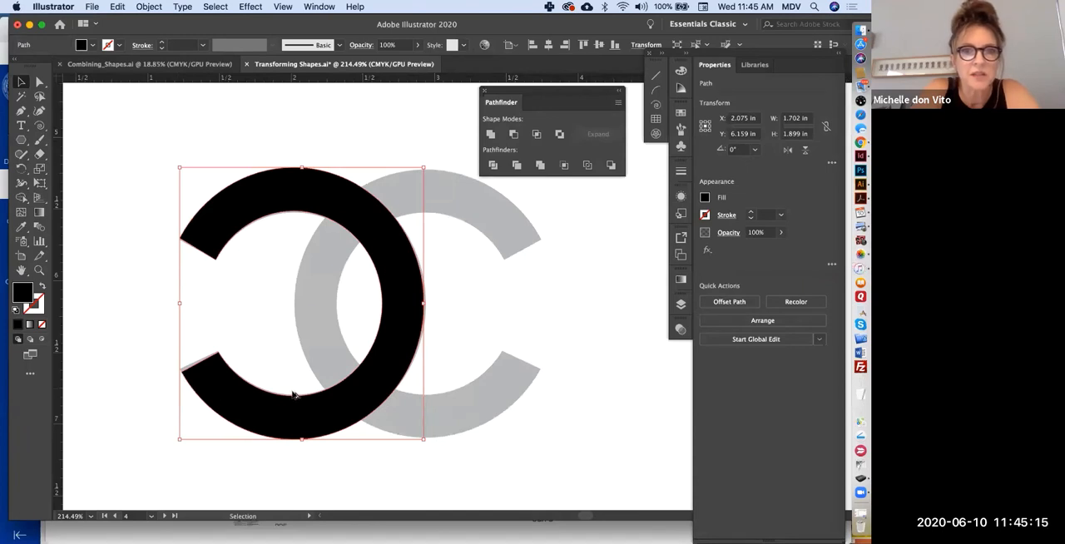
# - Place a horizontally flipped copy of the black C over the template's right C and unite both shapes
pyautogui.moveTo(293, 394); pyautogui.dragTo(354, 398)
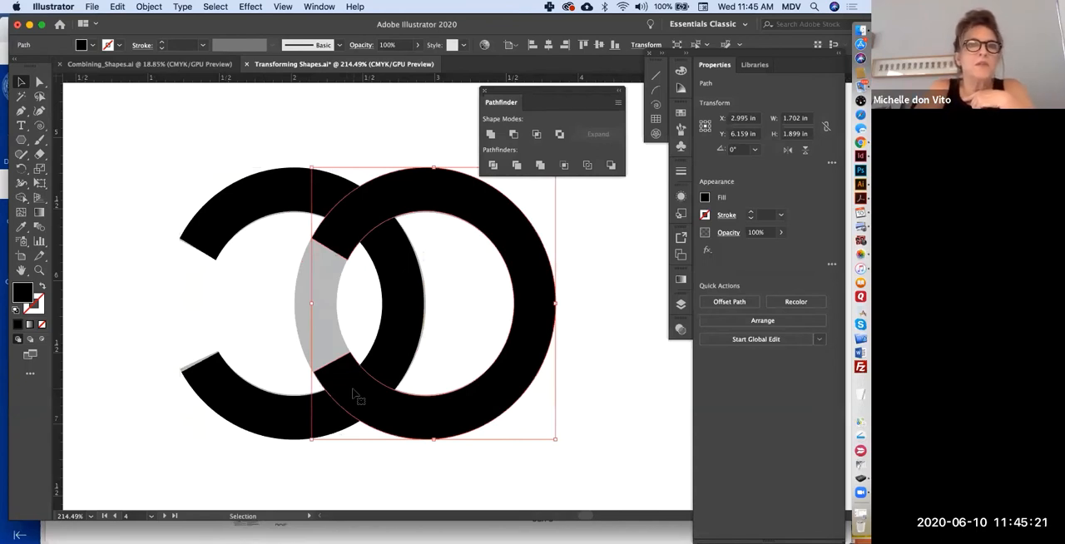
pyautogui.click(787, 150)
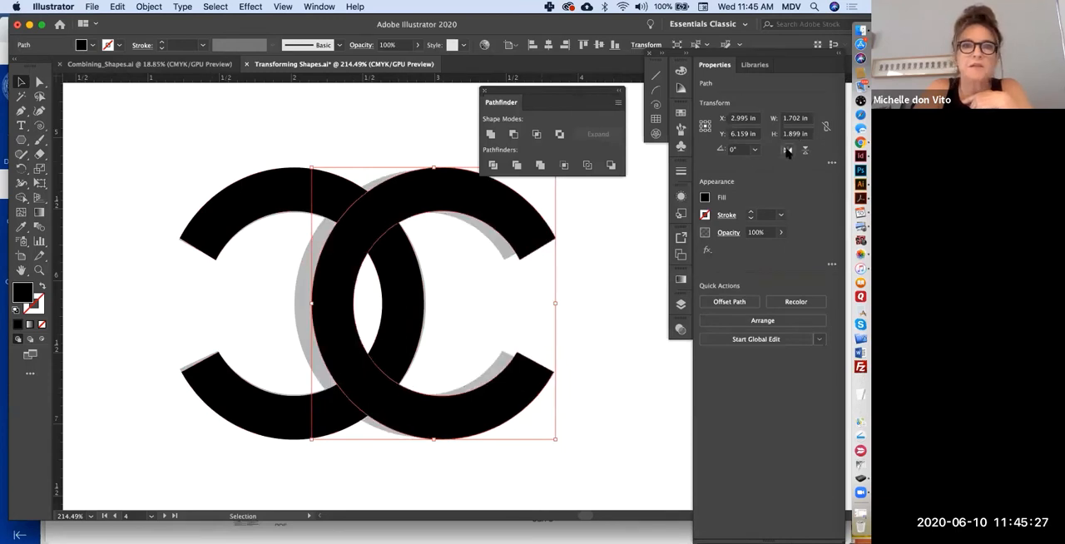
pyautogui.click(137, 169)
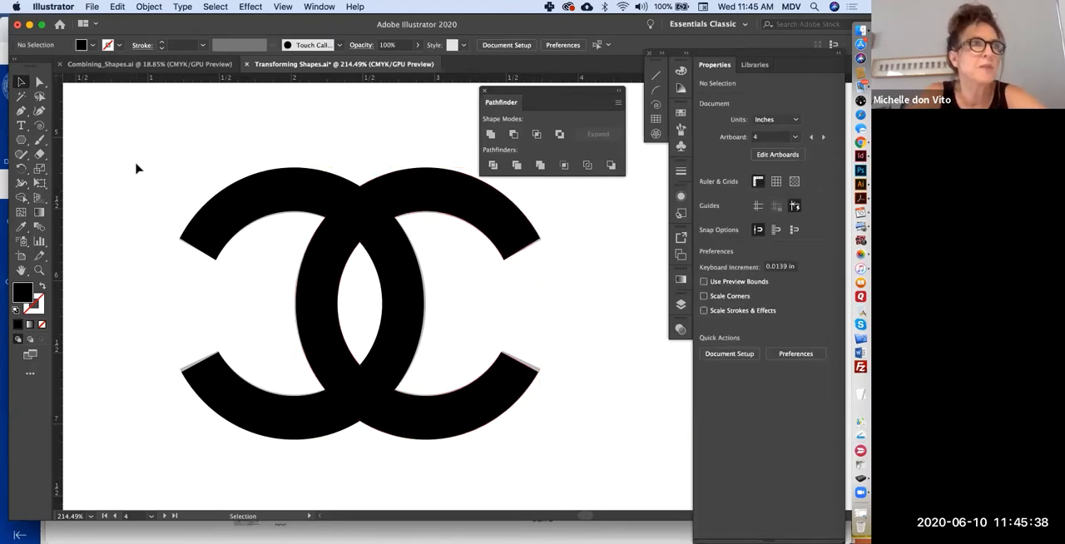
pyautogui.click(166, 370)
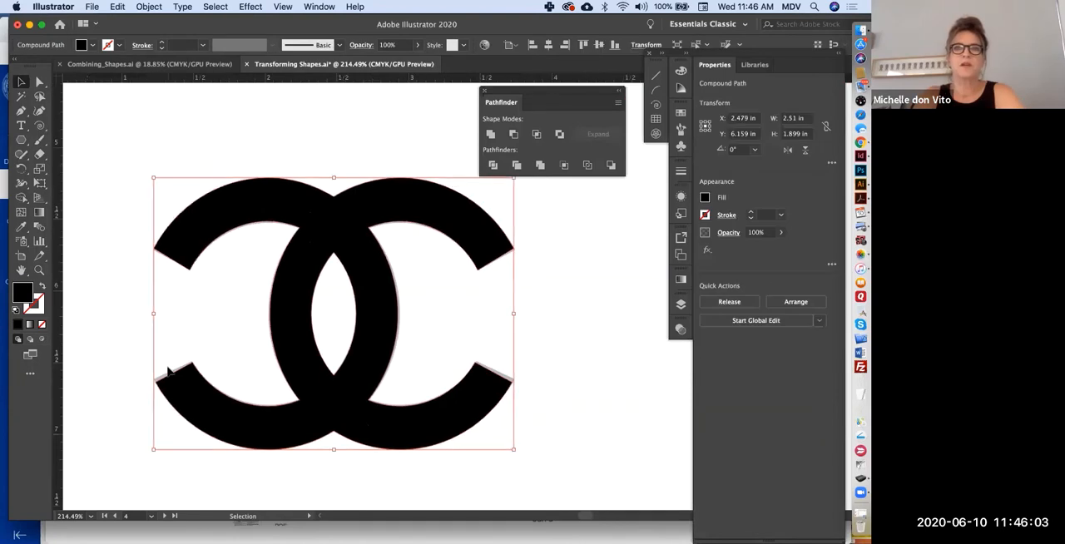
# - Remove the black G's fill and position its outline over the four coloured polygon shapes below it
pyautogui.hscroll(5, 135, 433)
pyautogui.scroll(3, 136, 433)
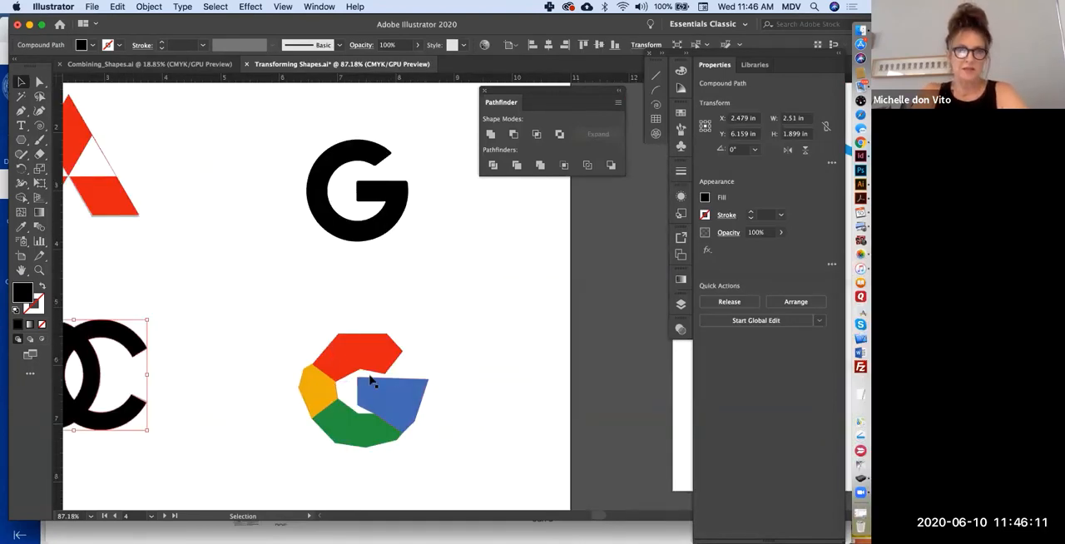
pyautogui.scroll(-3, 371, 380)
pyautogui.scroll(5, 368, 408)
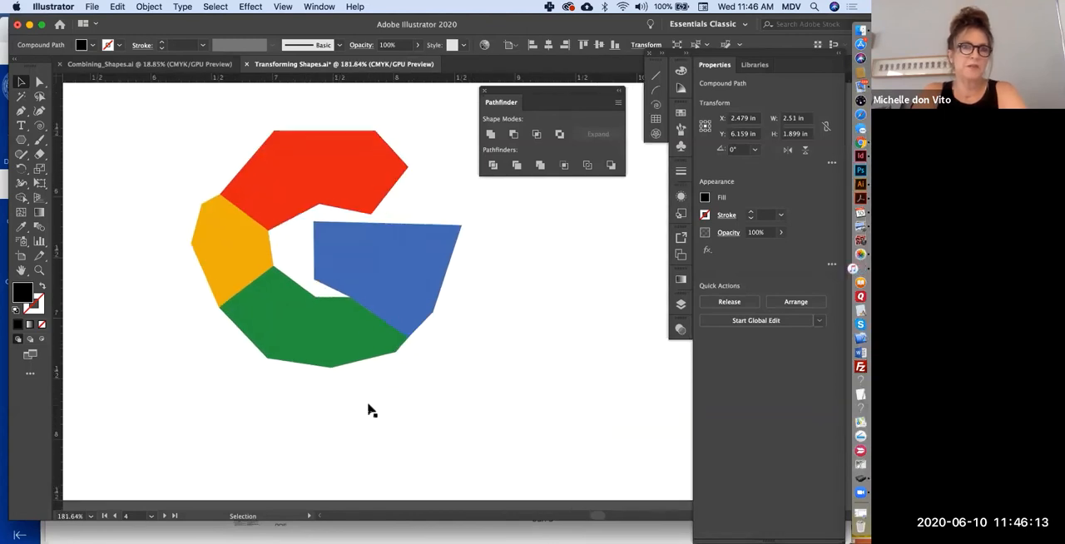
pyautogui.scroll(-1, 371, 410)
pyautogui.scroll(5, 371, 409)
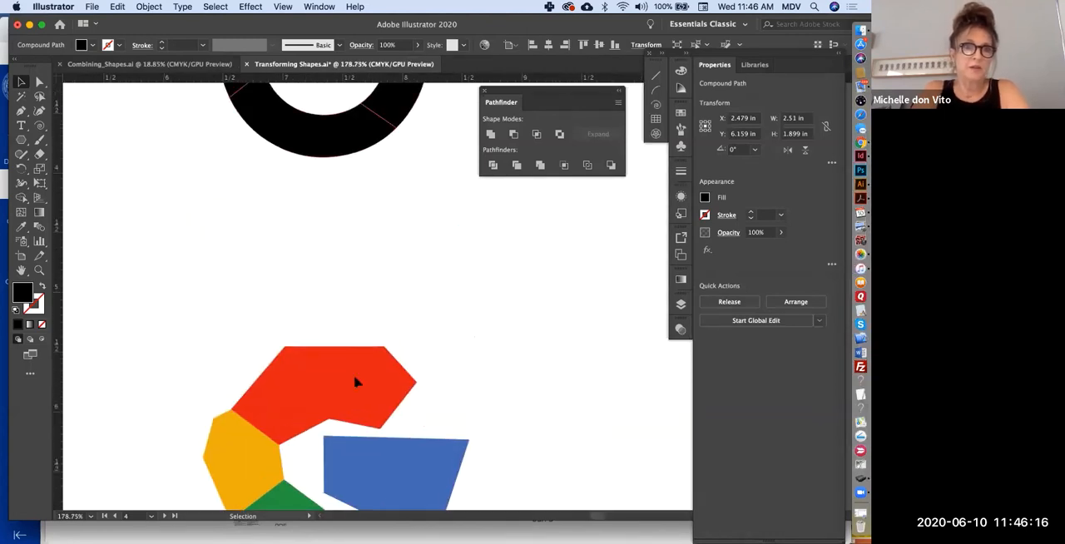
pyautogui.moveTo(357, 380); pyautogui.dragTo(333, 333)
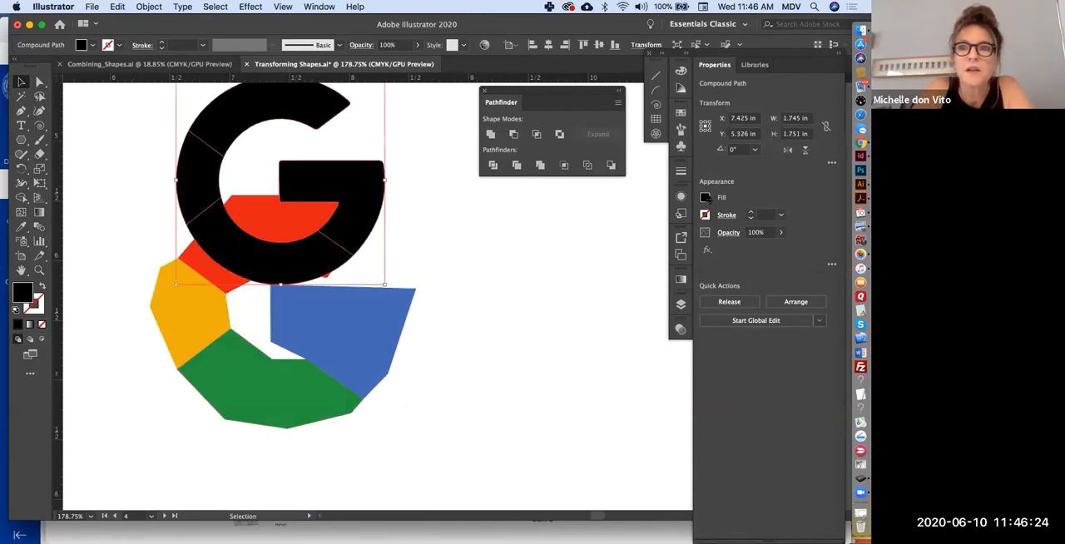
pyautogui.click(704, 197)
pyautogui.click(573, 241)
pyautogui.moveTo(383, 166); pyautogui.dragTo(381, 304)
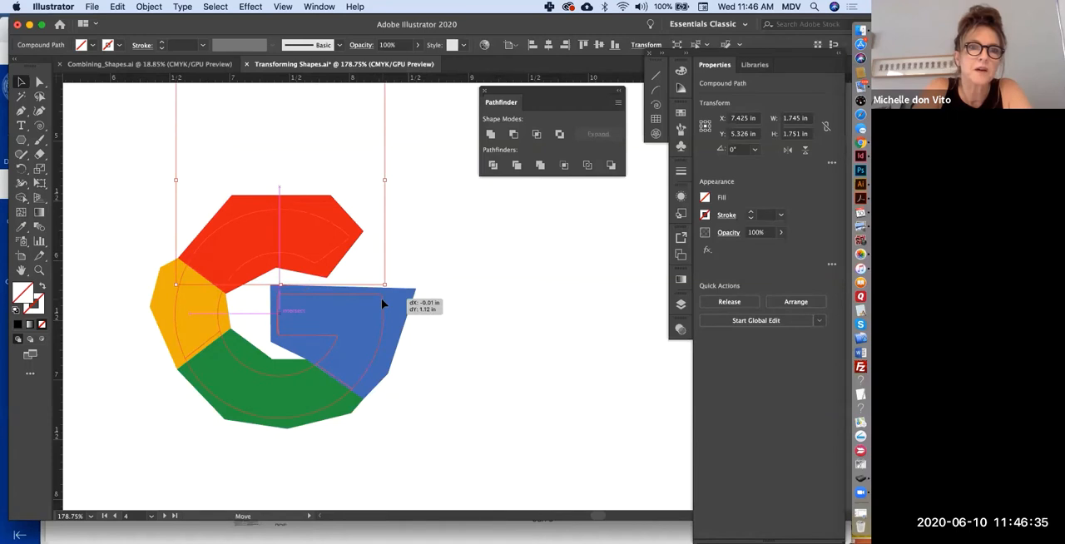
pyautogui.moveTo(382, 303); pyautogui.dragTo(381, 304)
# - Trim the red, yellow, green and blue polygons to the G outline with the Pathfinder Crop operation
pyautogui.click(794, 301)
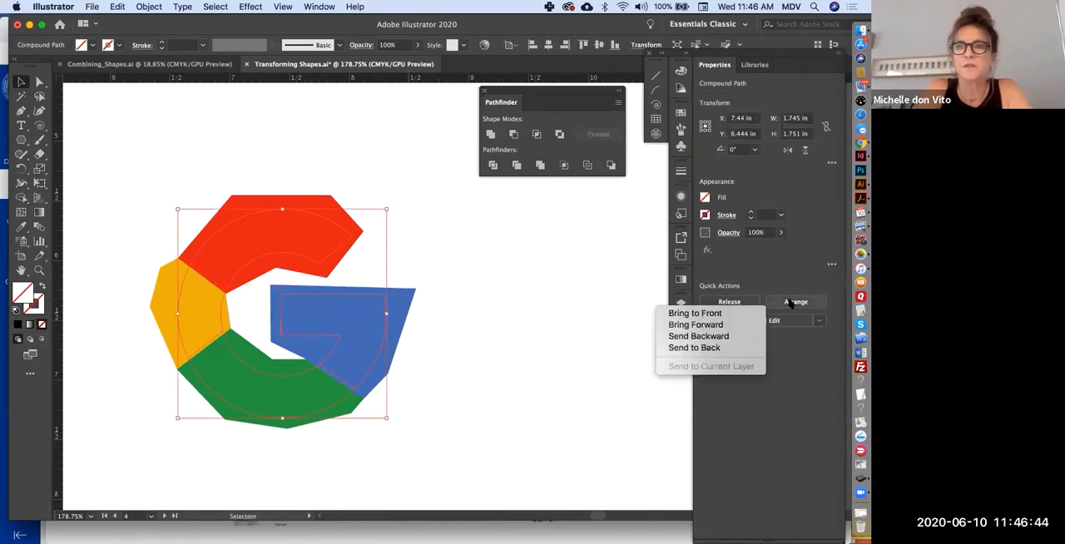
pyautogui.moveTo(146, 188); pyautogui.dragTo(420, 439)
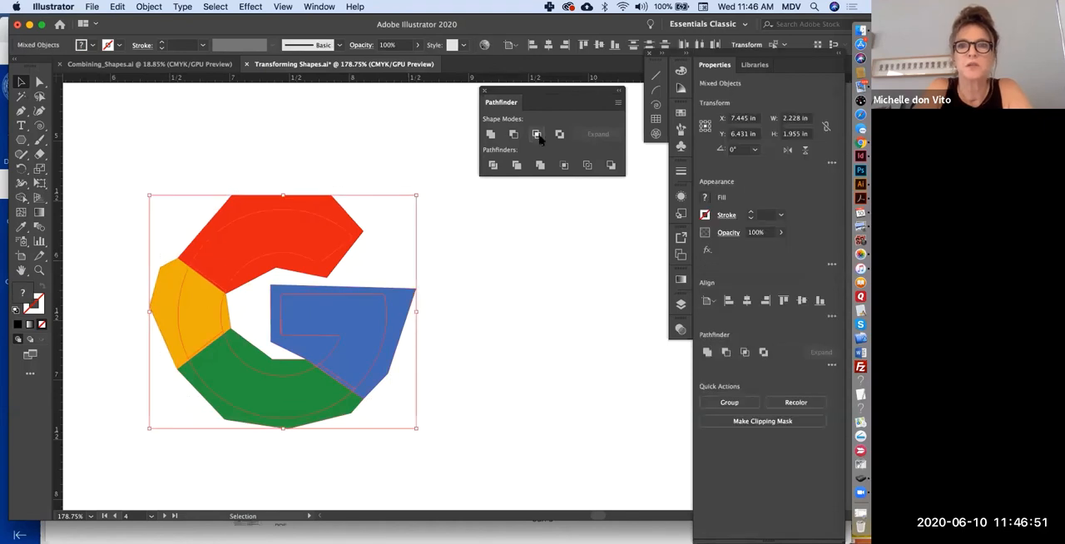
pyautogui.click(540, 166)
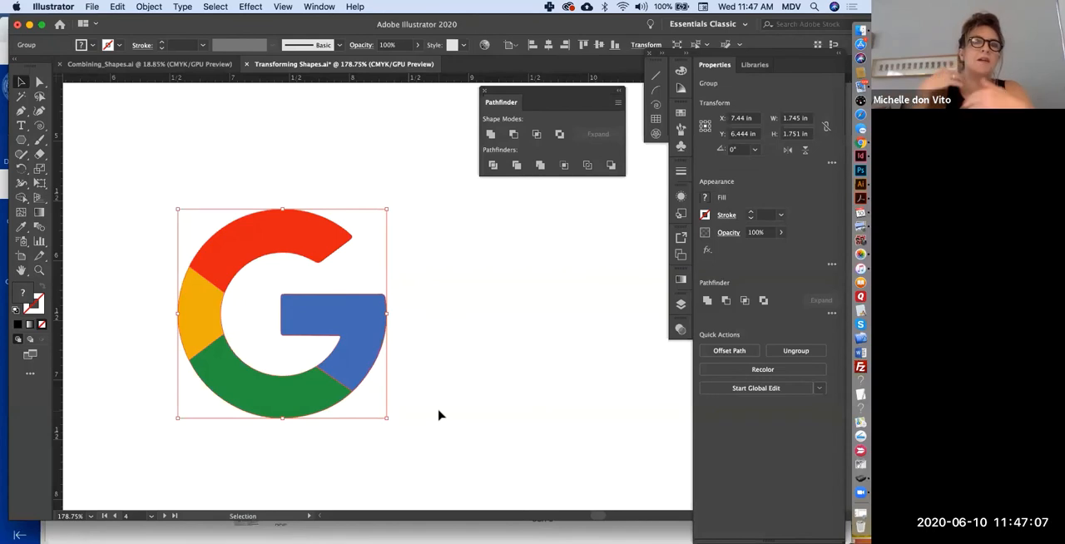
# - Create a 1.5 by 1.5 in circle and fit it at about 1.713 in over the upper-left ring of the Olympic template
pyautogui.scroll(-10, 439, 410)
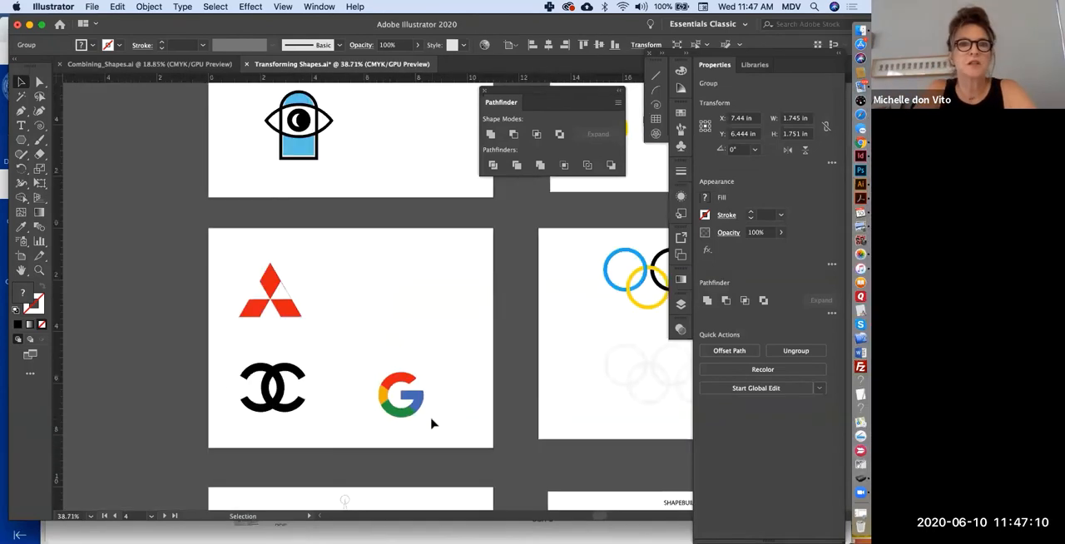
pyautogui.hscroll(5, 433, 417)
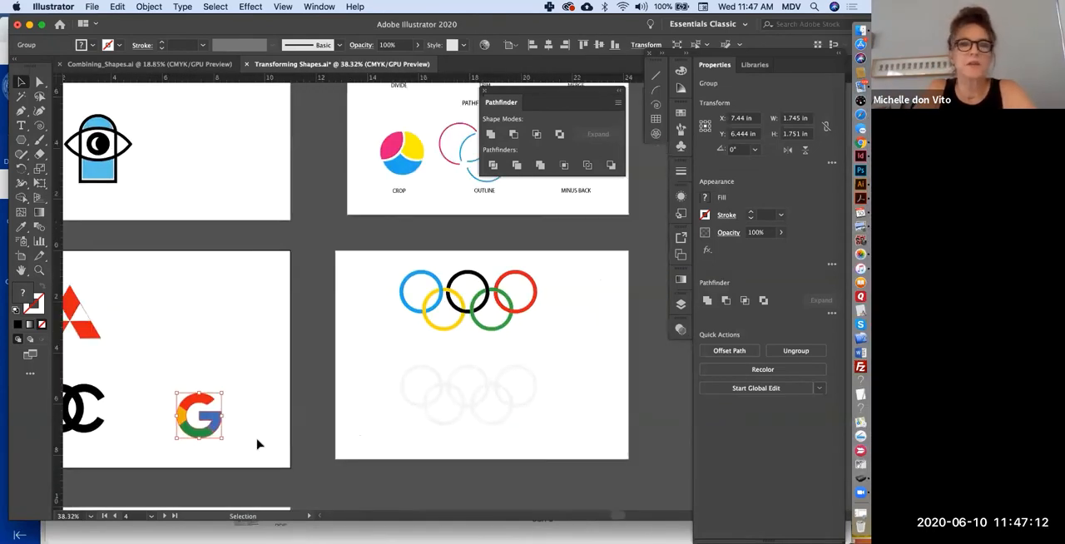
pyautogui.hscroll(5, 258, 444)
pyautogui.scroll(1, 258, 445)
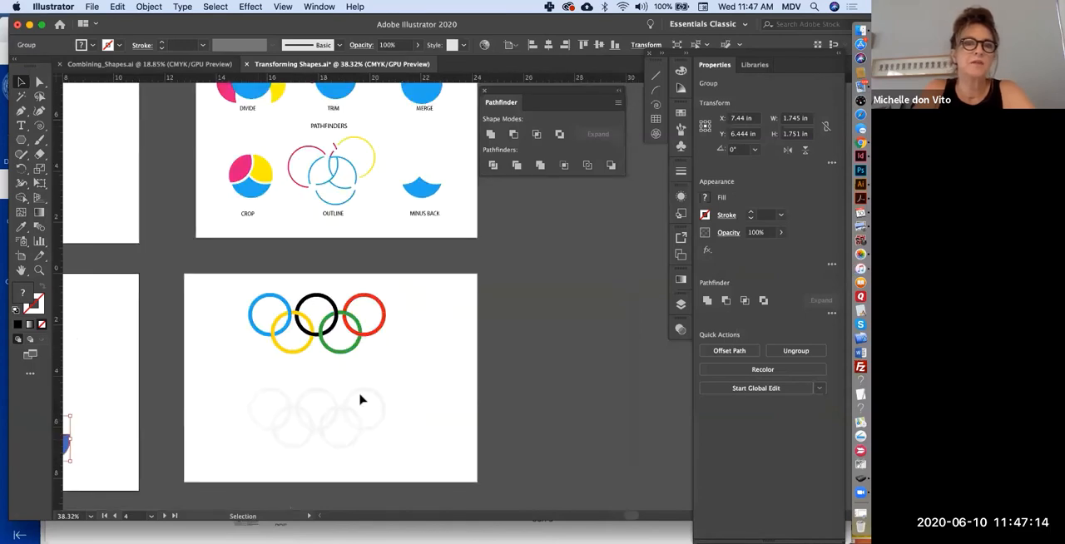
pyautogui.scroll(3, 361, 400)
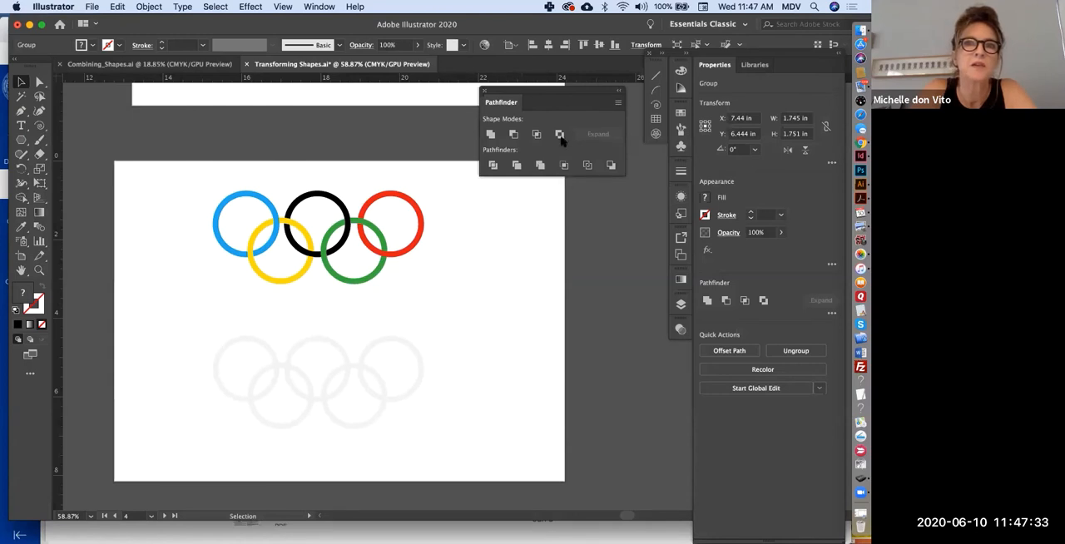
pyautogui.click(355, 317)
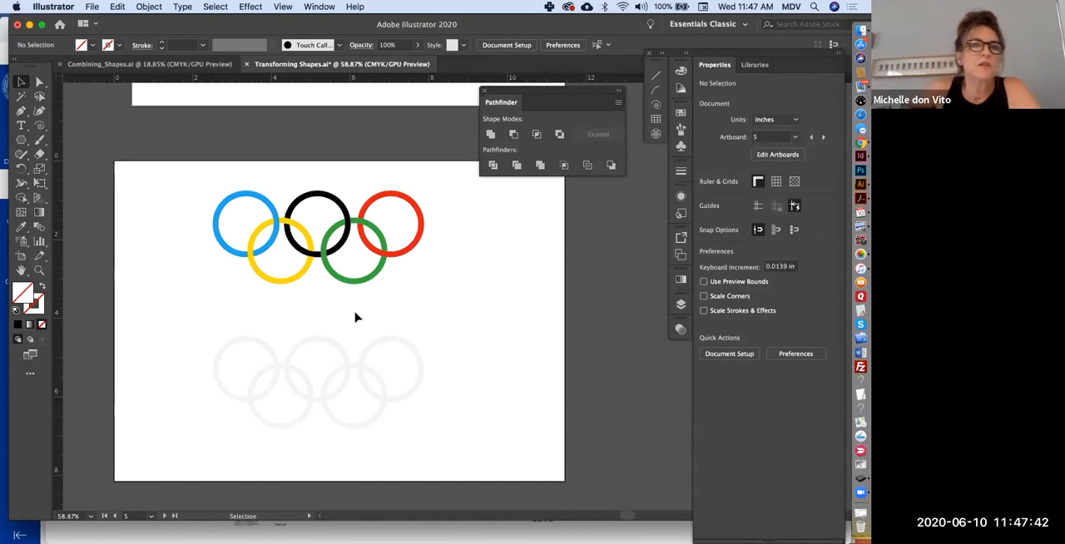
pyautogui.scroll(3, 356, 317)
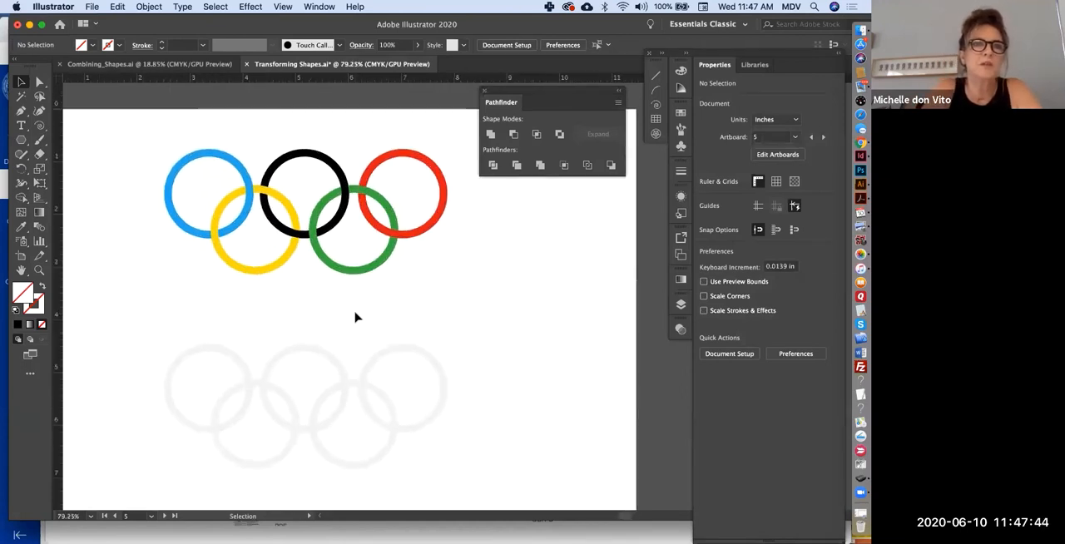
pyautogui.hscroll(2, 356, 317)
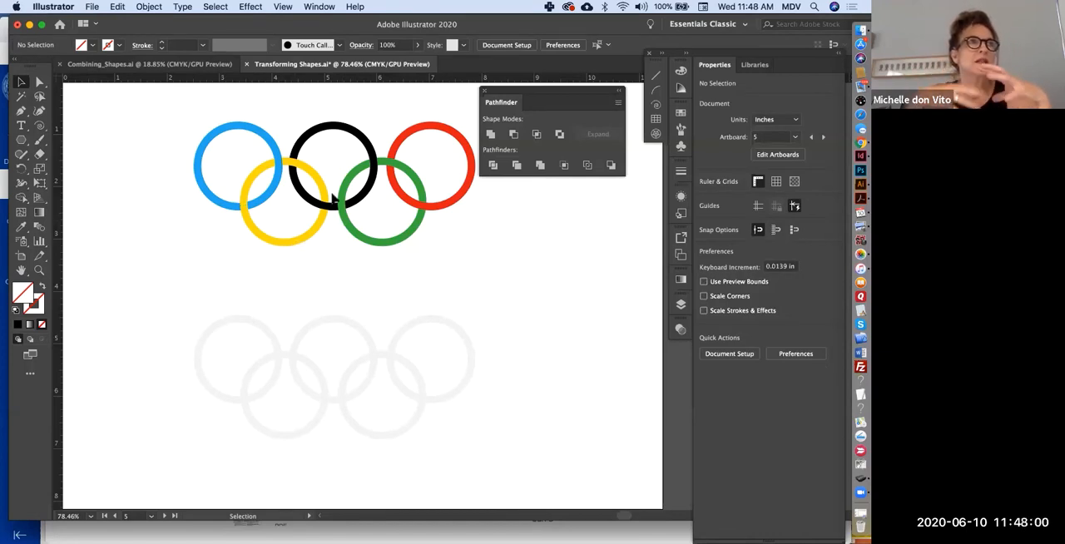
pyautogui.click(20, 140)
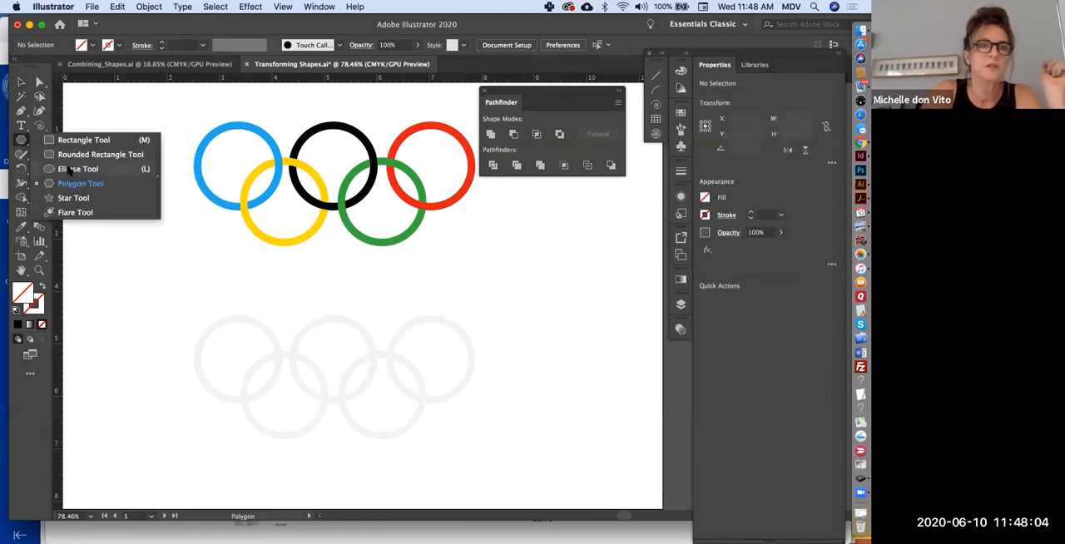
pyautogui.click(69, 168)
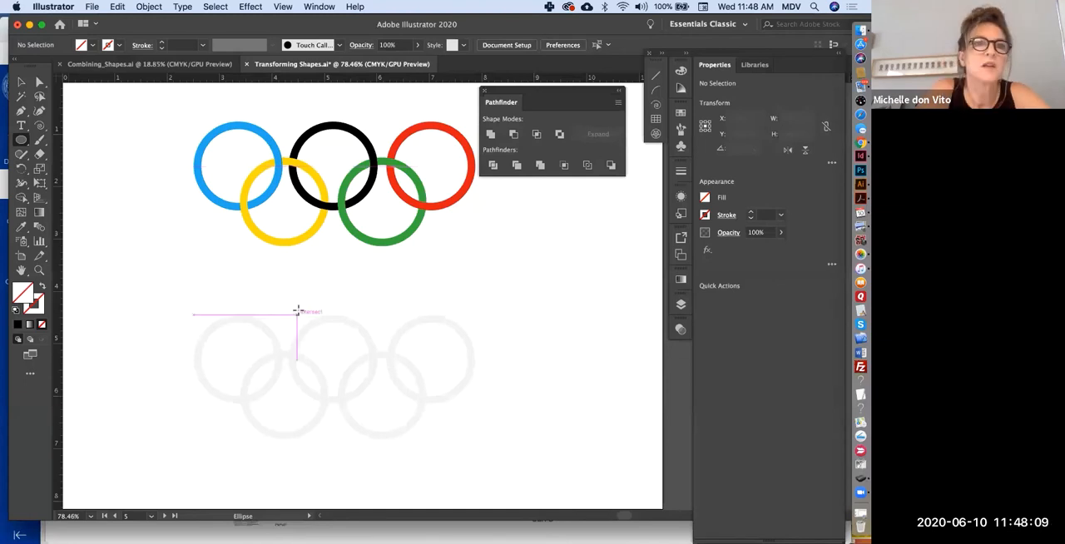
pyautogui.click(357, 276)
pyautogui.write('1.5')
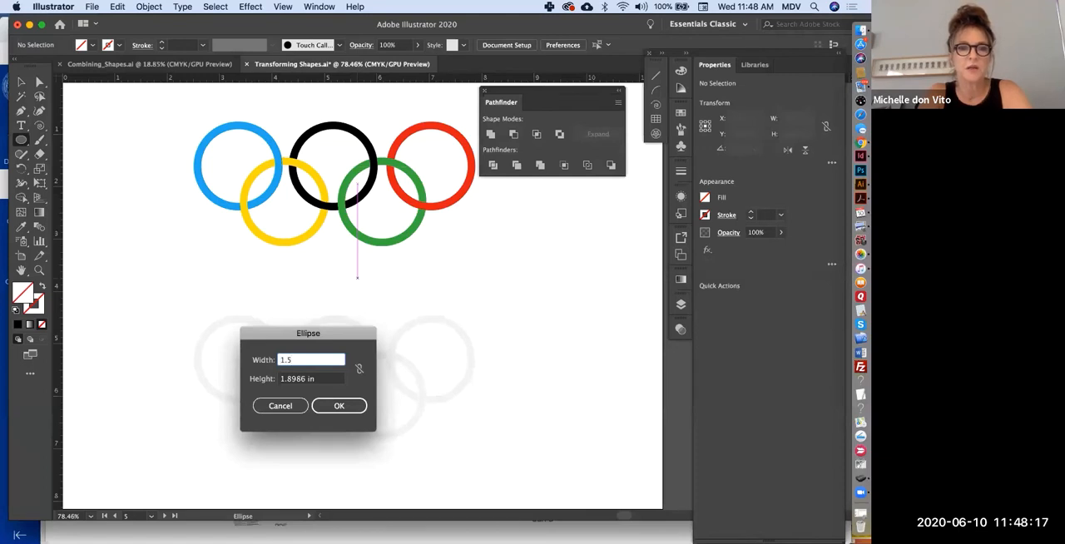
pyautogui.press('Tab')
pyautogui.write('1.5')
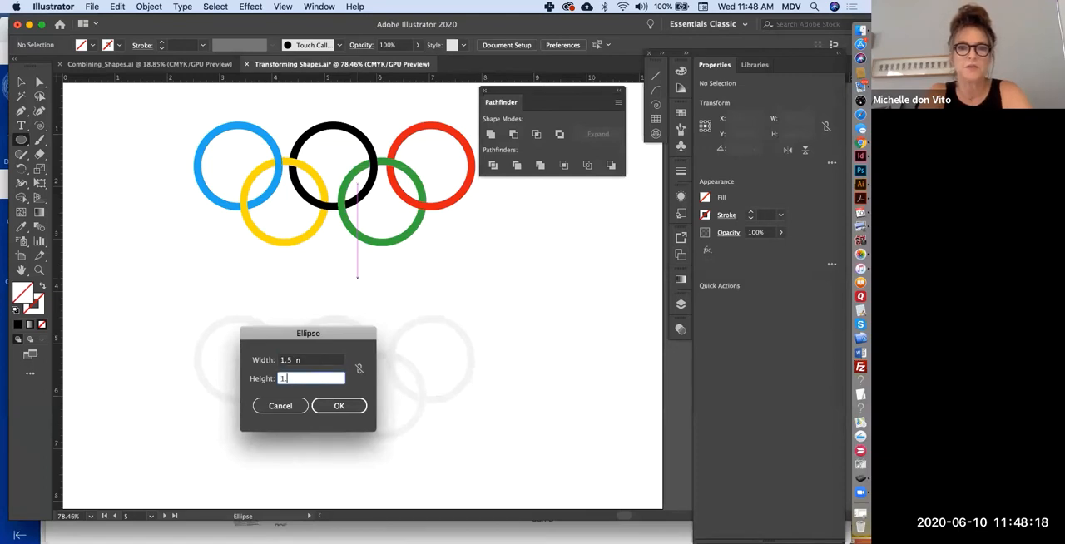
pyautogui.press('Return')
pyautogui.press('v')
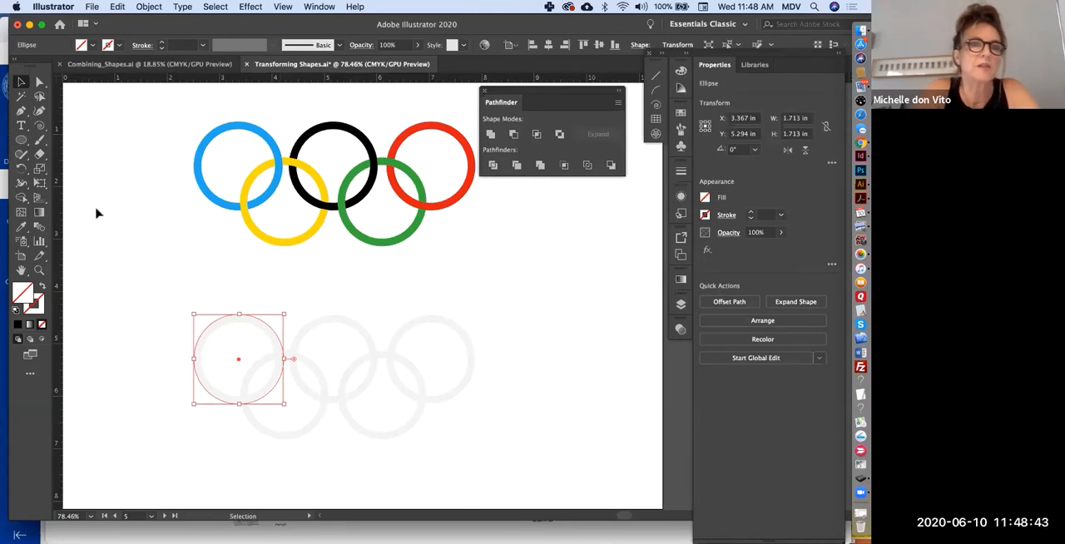
# - Fill the circle with yellow
pyautogui.click(704, 197)
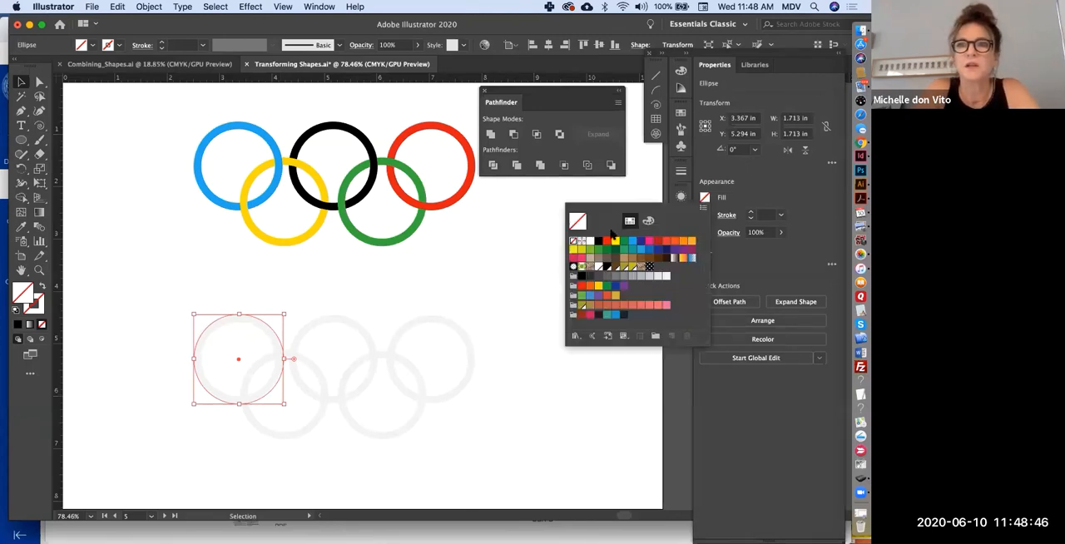
pyautogui.click(615, 243)
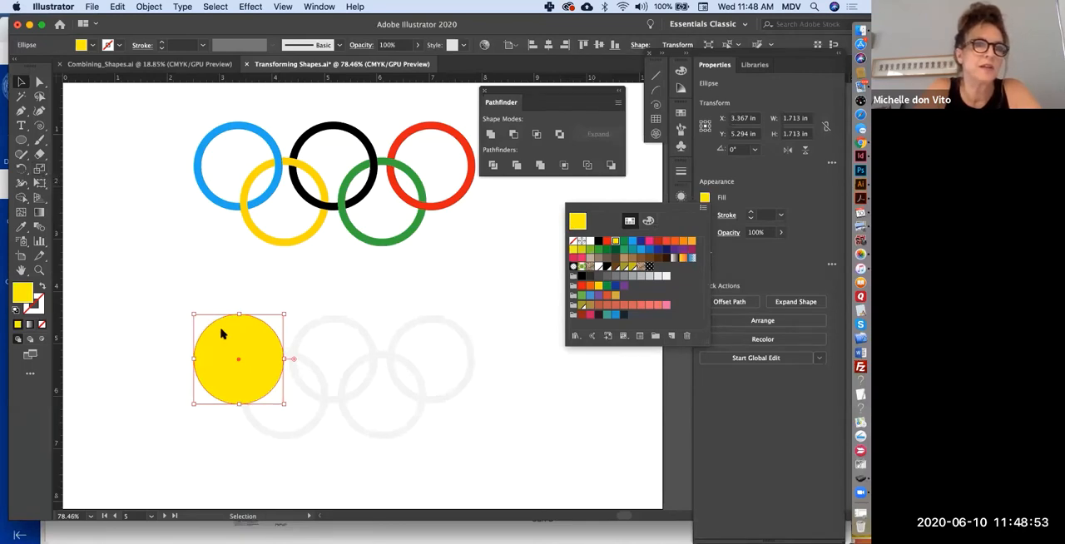
# - Make a concentric copy of the yellow circle scaled uniformly to 83% and subtract it with Minus Front to form a ring
pyautogui.click(41, 170)
pyautogui.click(40, 170)
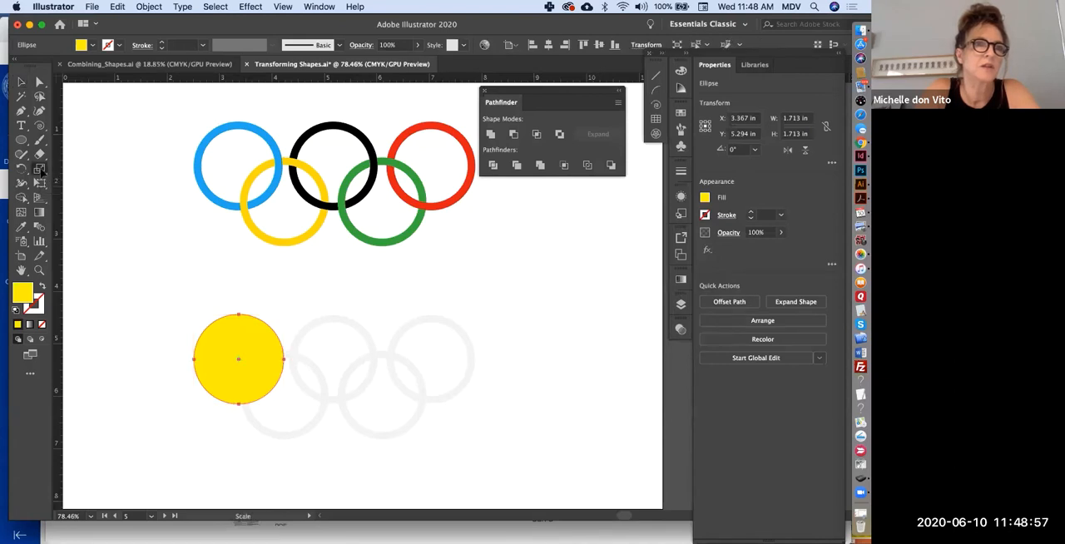
pyautogui.doubleClick(39, 170)
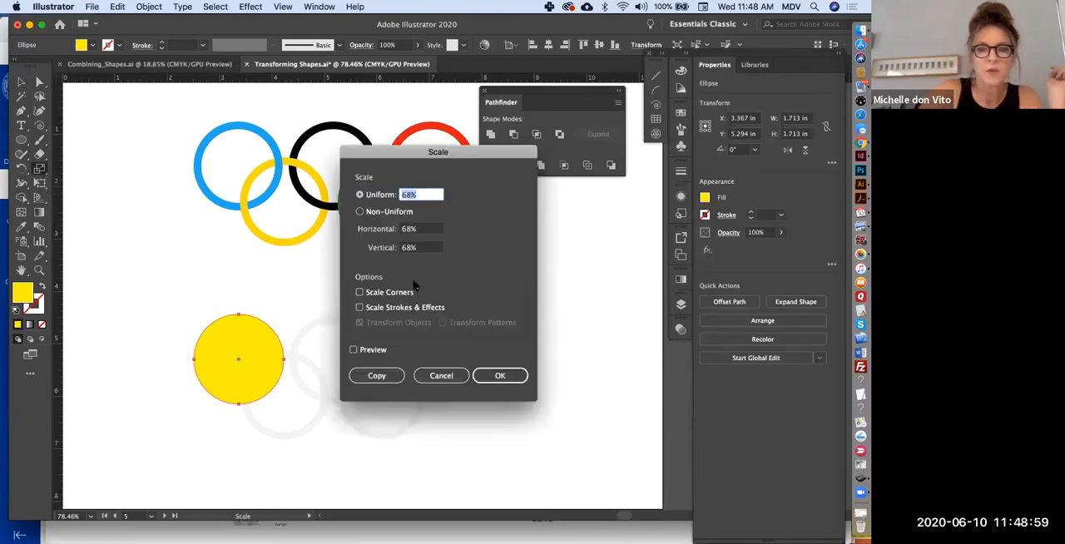
pyautogui.write('3')
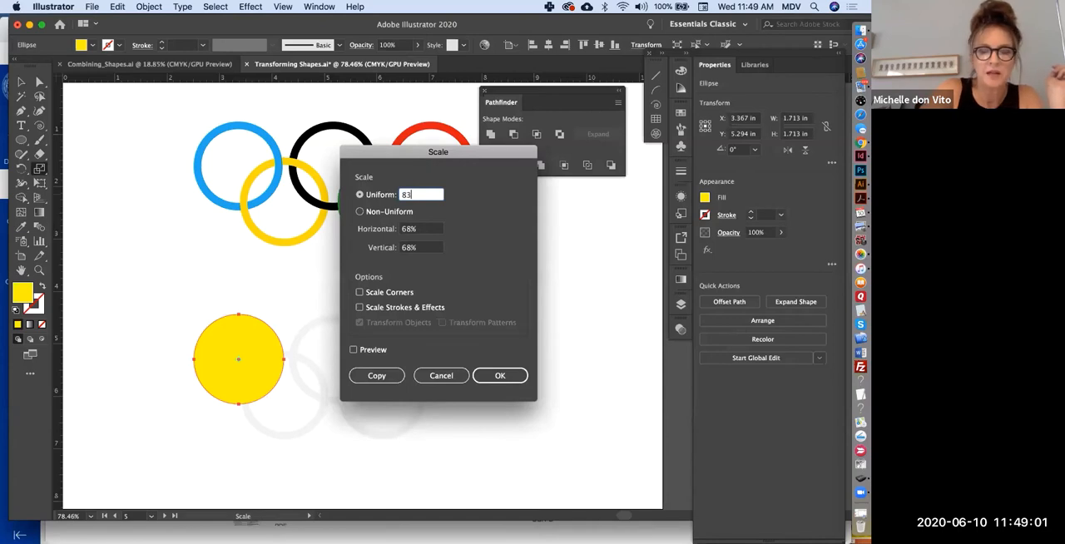
pyautogui.click(371, 375)
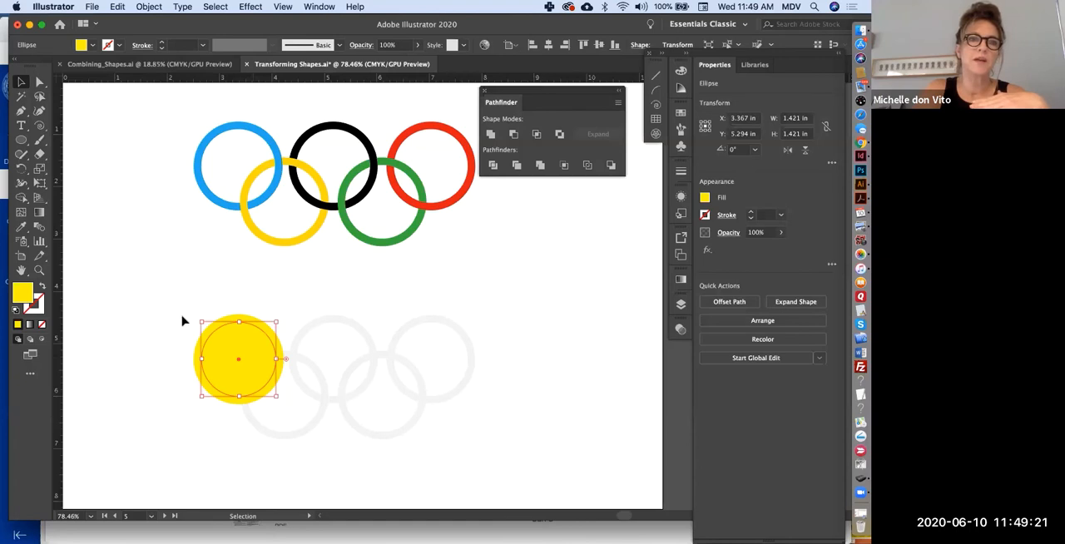
pyautogui.moveTo(183, 318); pyautogui.dragTo(238, 370)
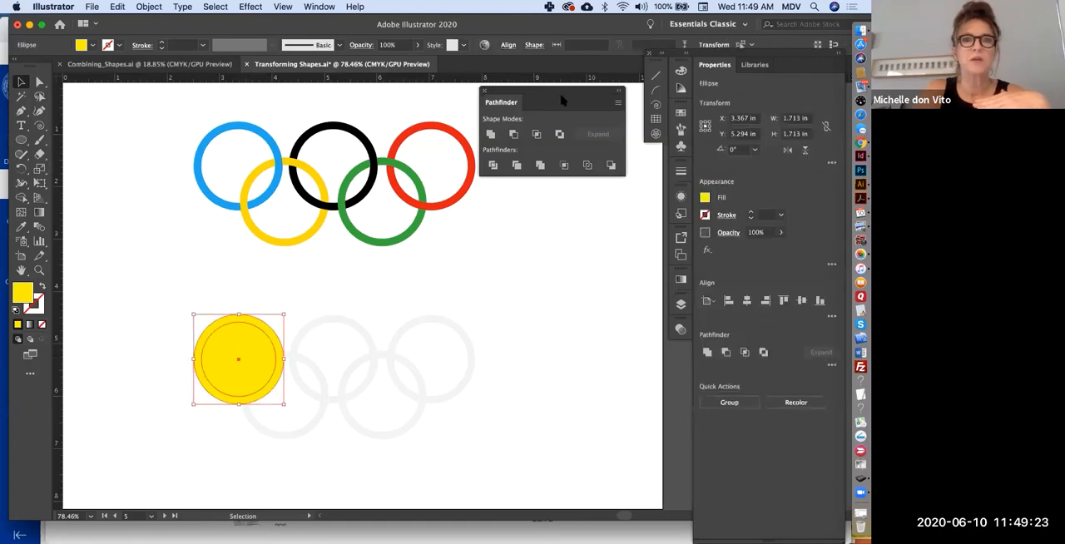
pyautogui.click(515, 137)
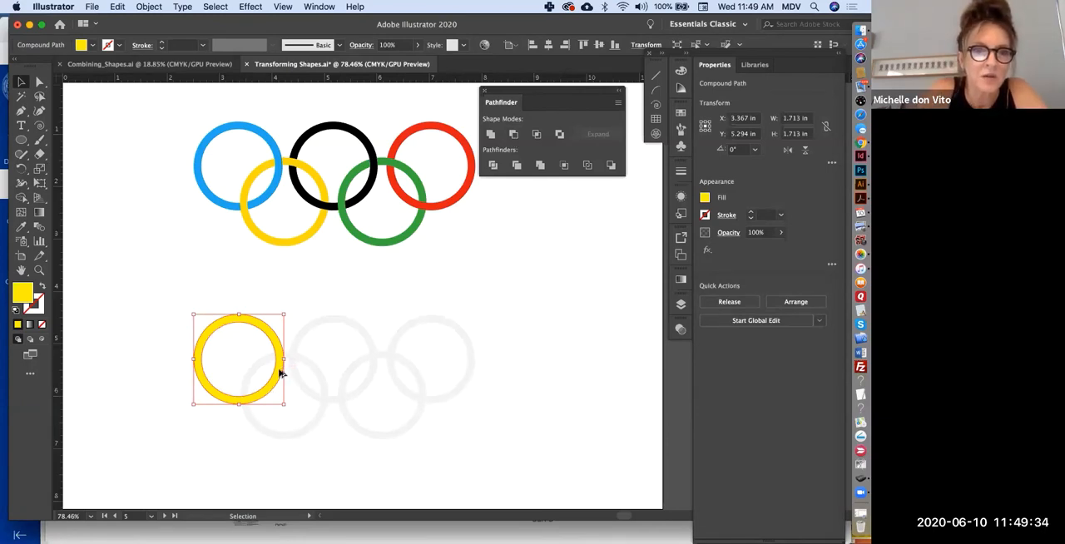
# - Duplicate the yellow ring at equal spacing along the template's upper row and delete the surplus copies beyond the third ring
pyautogui.moveTo(279, 374); pyautogui.dragTo(374, 383)
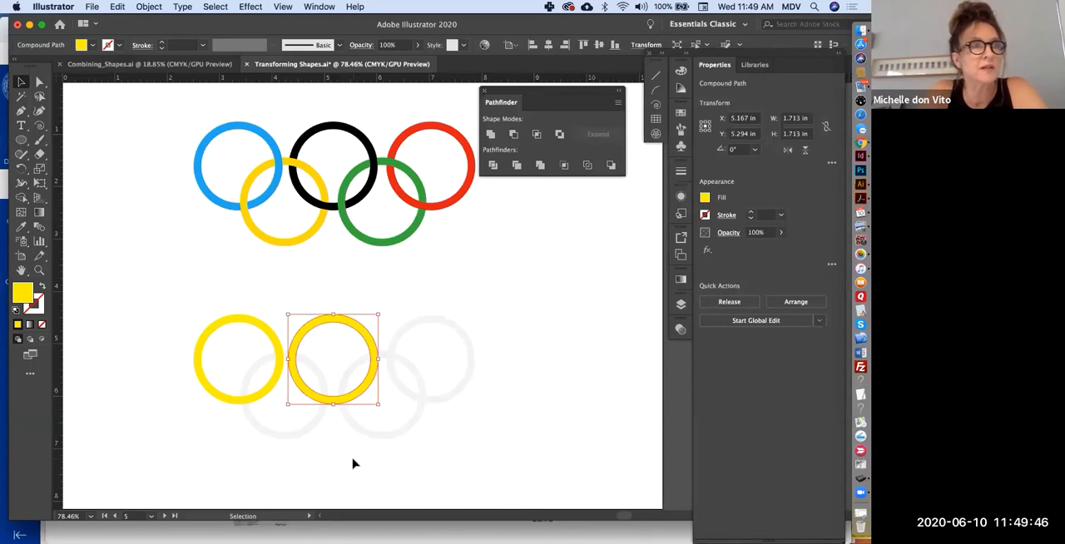
pyautogui.press('super+d')
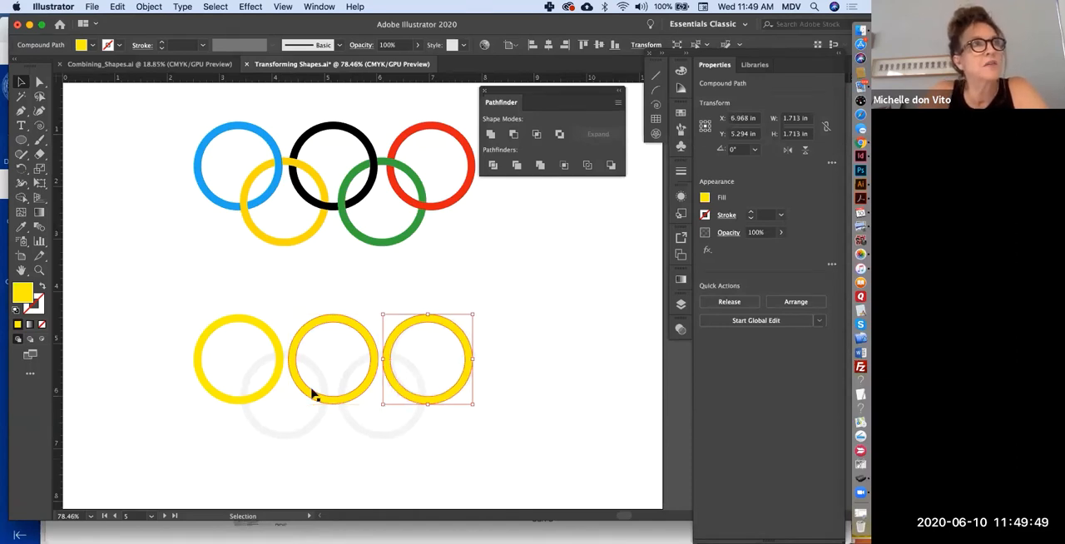
pyautogui.press('super+d')
pyautogui.press('super+d')
pyautogui.press('super+d')
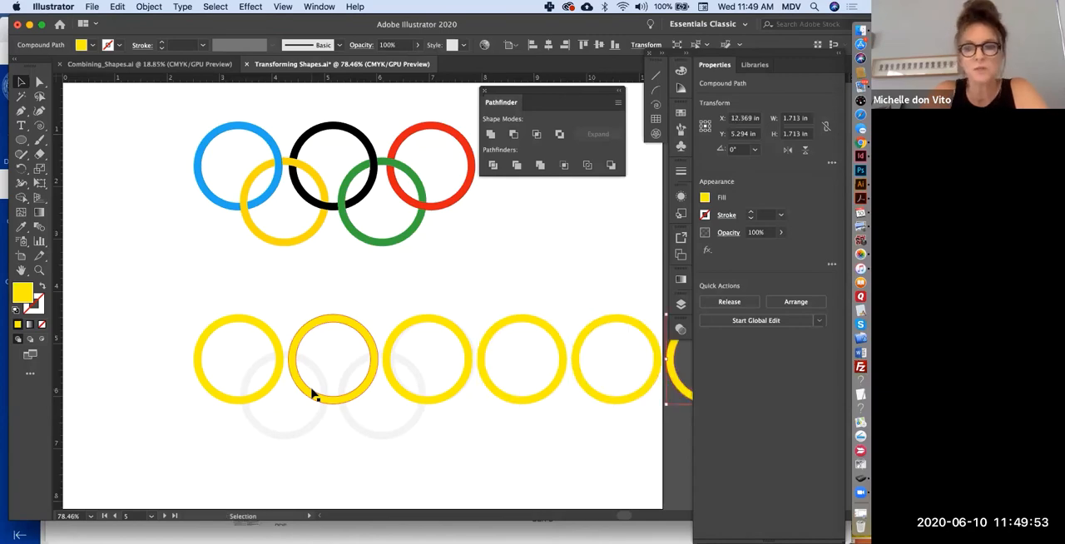
pyautogui.press('Delete')
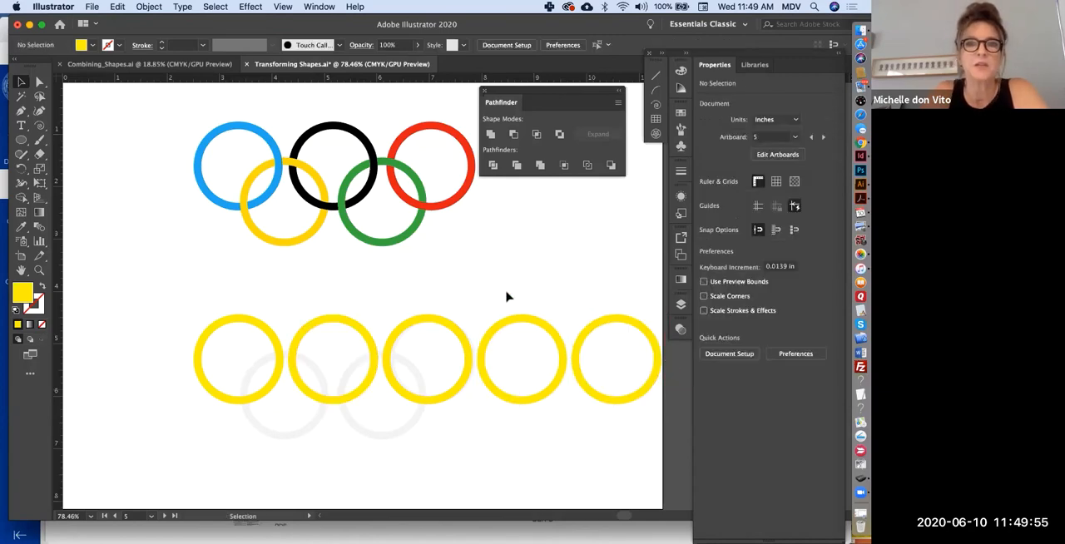
pyautogui.moveTo(508, 296); pyautogui.dragTo(590, 419)
pyautogui.press('Delete')
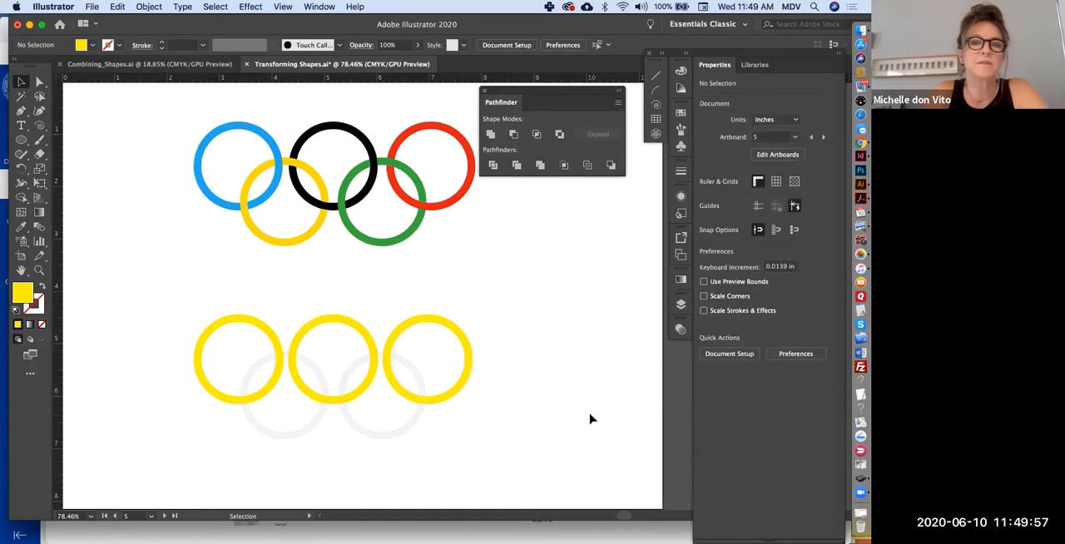
# - Copy the second and third yellow rings together onto the template's two lower rings
pyautogui.moveTo(499, 349); pyautogui.dragTo(339, 404)
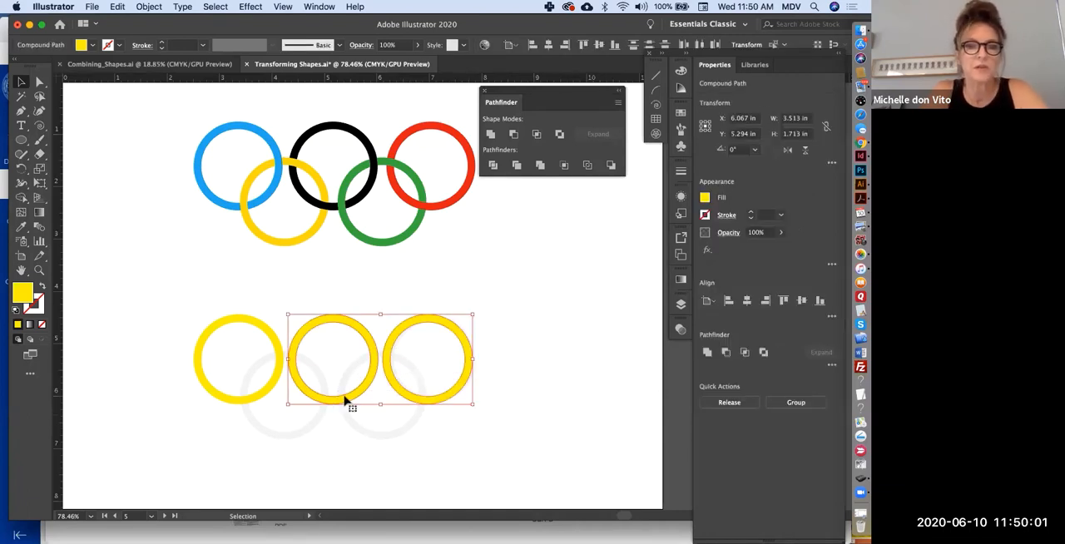
pyautogui.moveTo(346, 400); pyautogui.dragTo(297, 432)
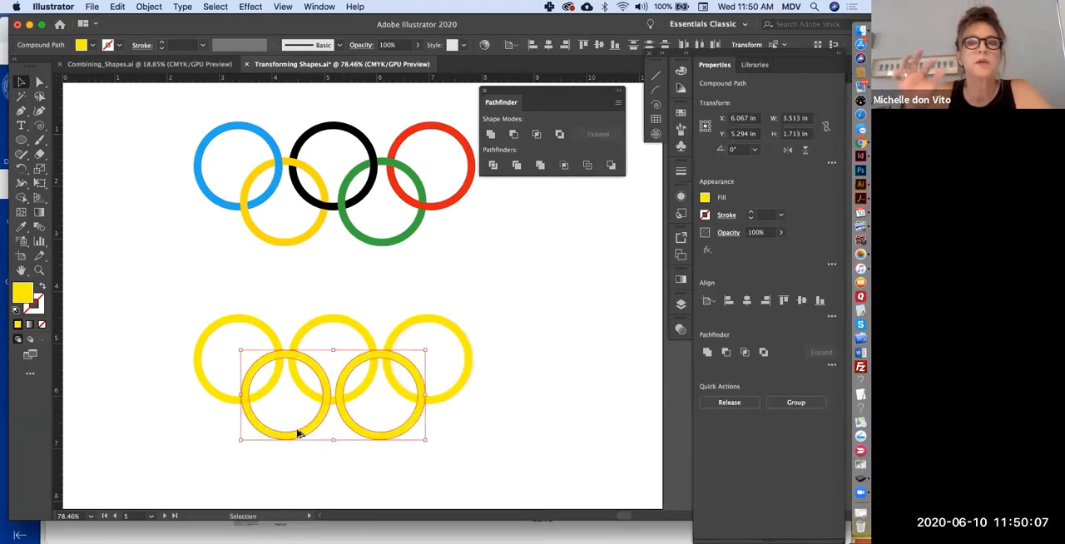
# - Select all five yellow rings and use Shape Builder to join the overlap pieces of the upper-left and lower-left rings where they cross
pyautogui.click(535, 404)
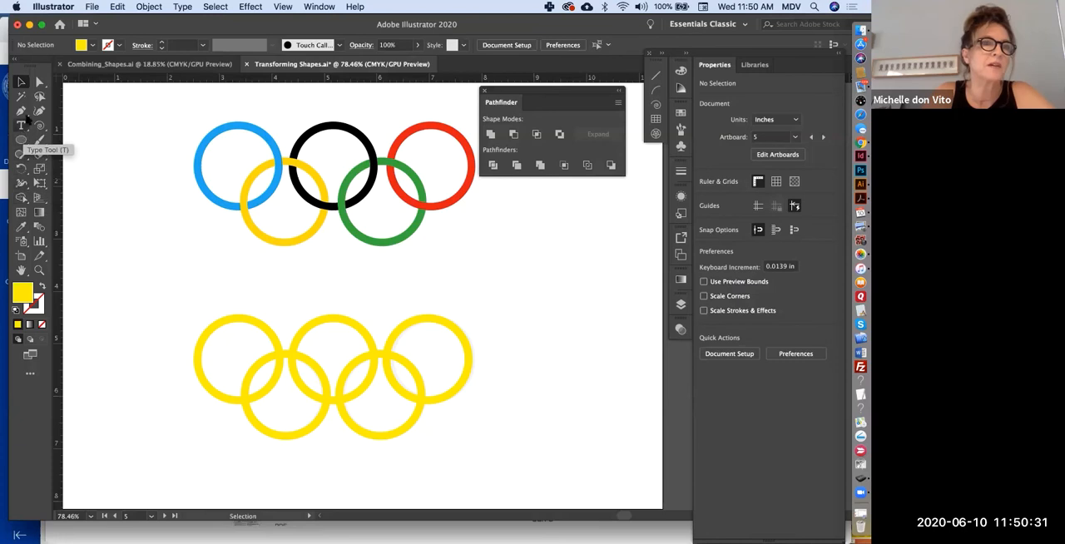
pyautogui.click(21, 200)
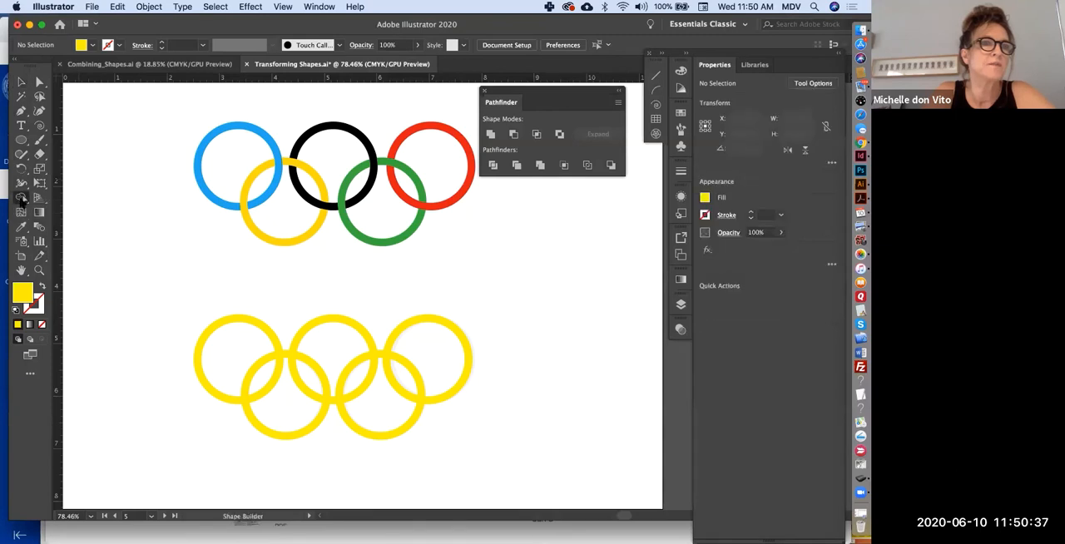
pyautogui.click(20, 81)
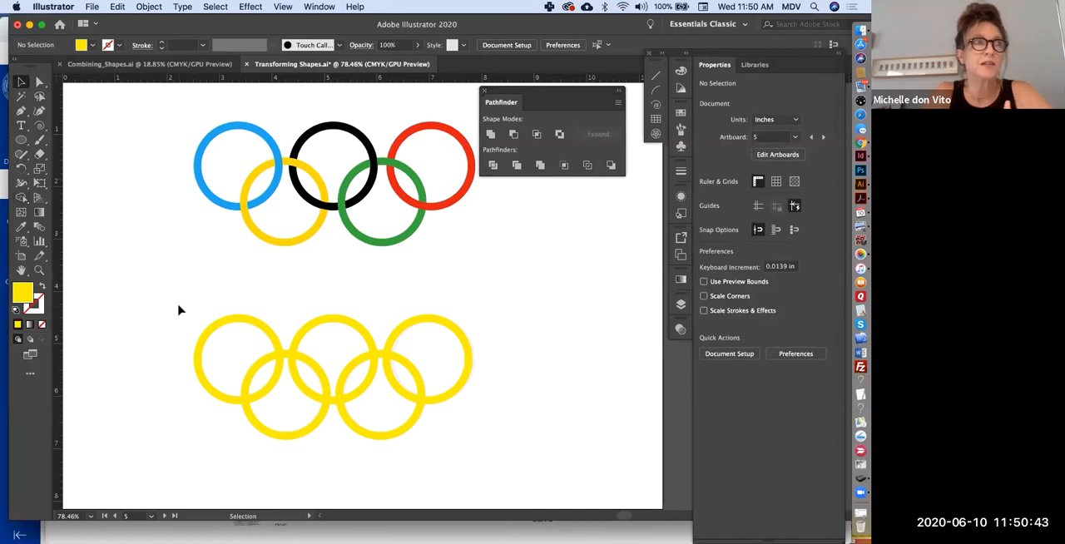
pyautogui.moveTo(182, 291); pyautogui.dragTo(514, 459)
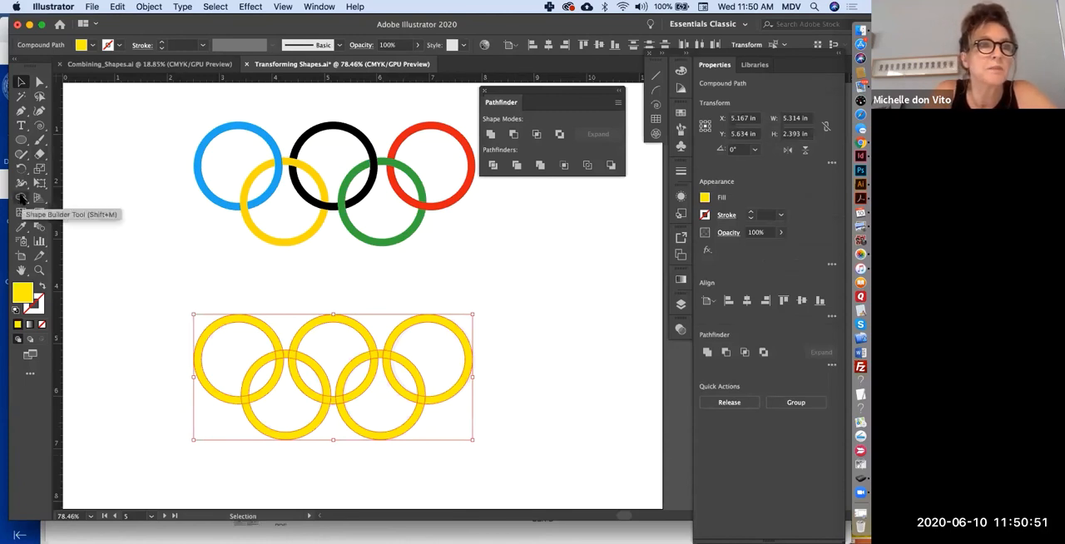
pyautogui.click(21, 198)
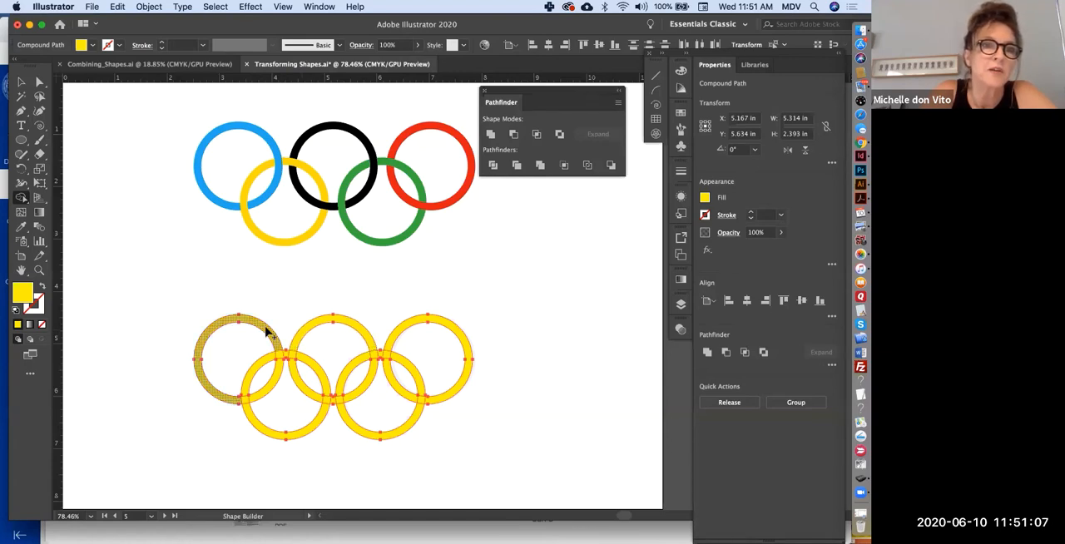
pyautogui.moveTo(272, 337); pyautogui.dragTo(278, 371)
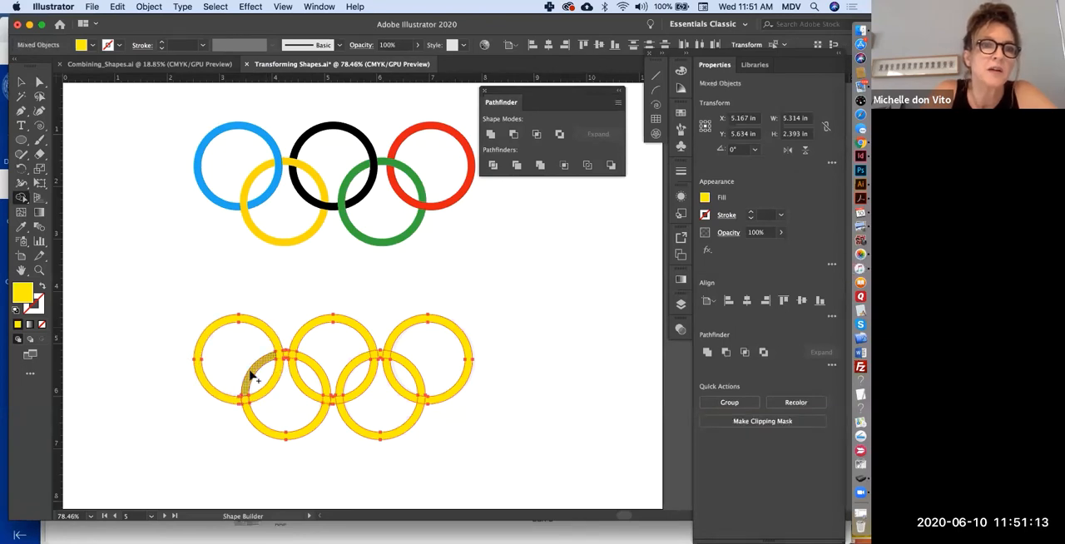
pyautogui.moveTo(247, 381); pyautogui.dragTo(255, 421)
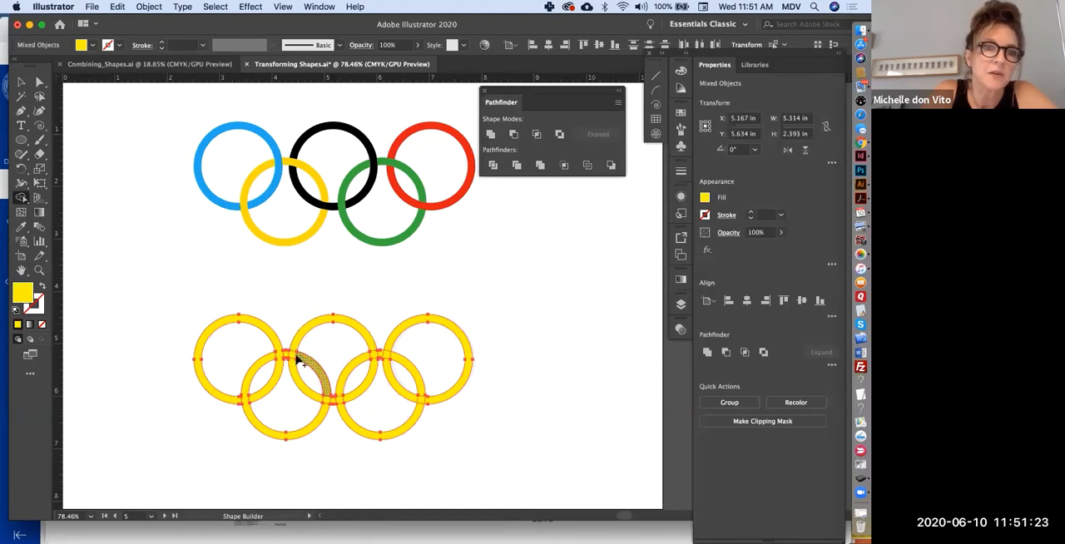
# - Join the overlap pieces where the middle, lower and upper-right rings cross with Shape Builder, following the template's interlacing
pyautogui.click(288, 358)
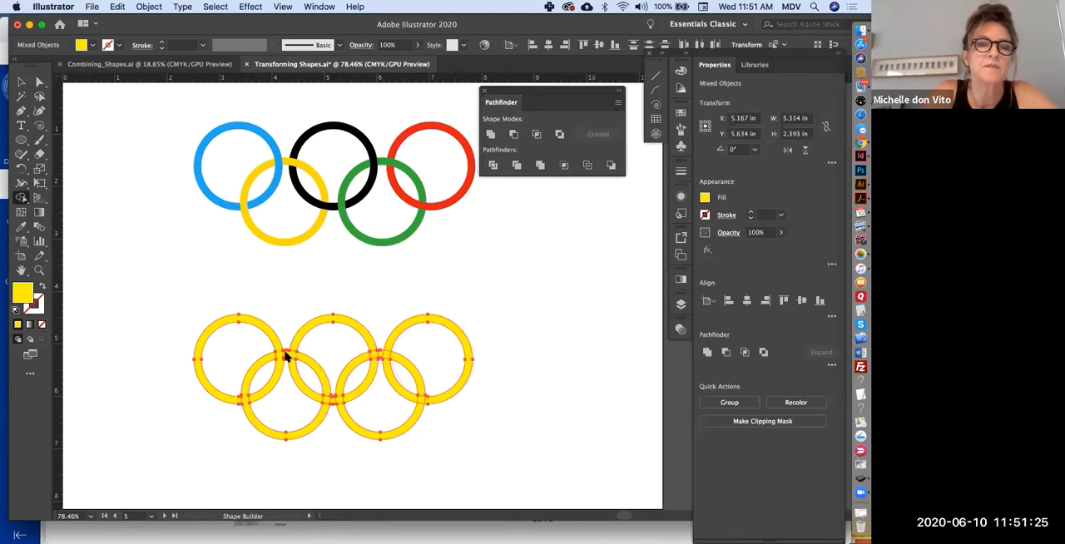
pyautogui.scroll(5, 297, 361)
pyautogui.scroll(-5, 297, 361)
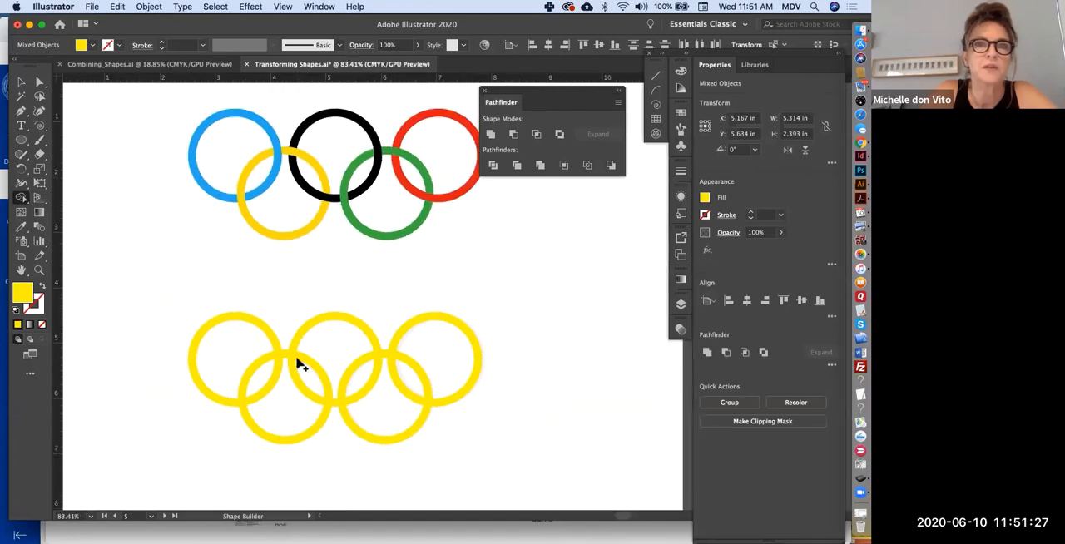
pyautogui.scroll(1, 297, 361)
pyautogui.scroll(1, 363, 475)
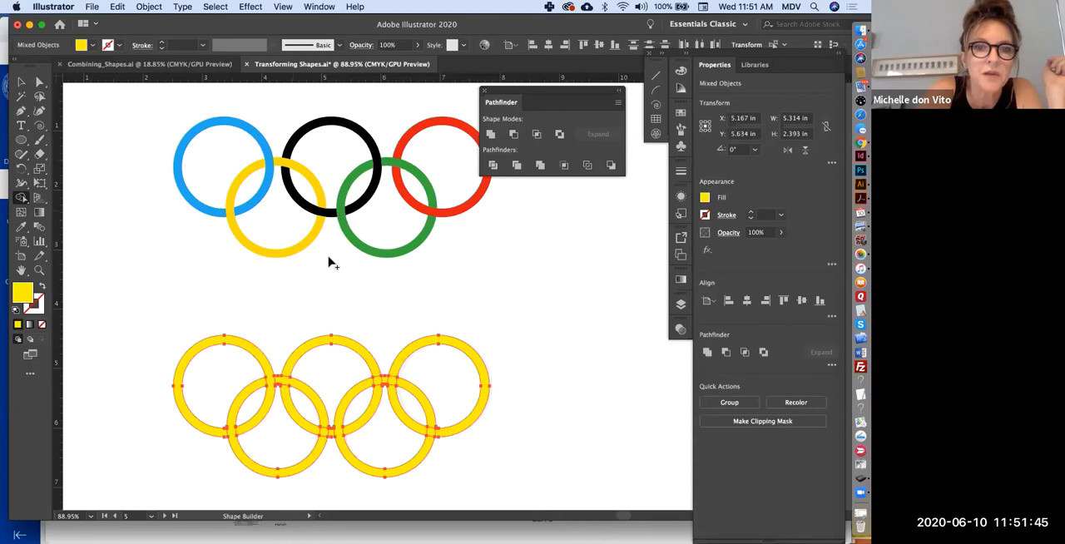
pyautogui.click(331, 433)
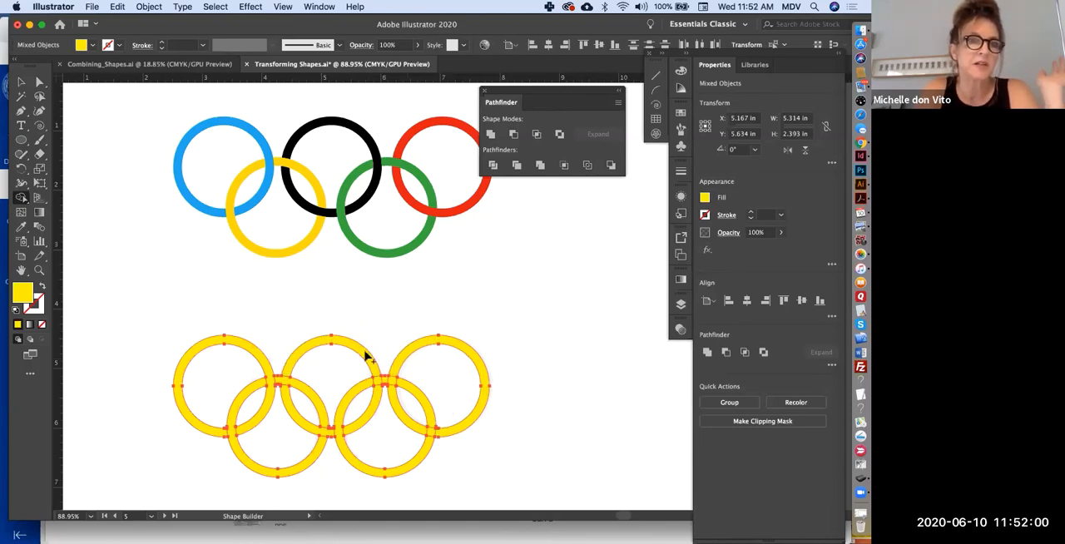
pyautogui.moveTo(371, 369); pyautogui.dragTo(375, 395)
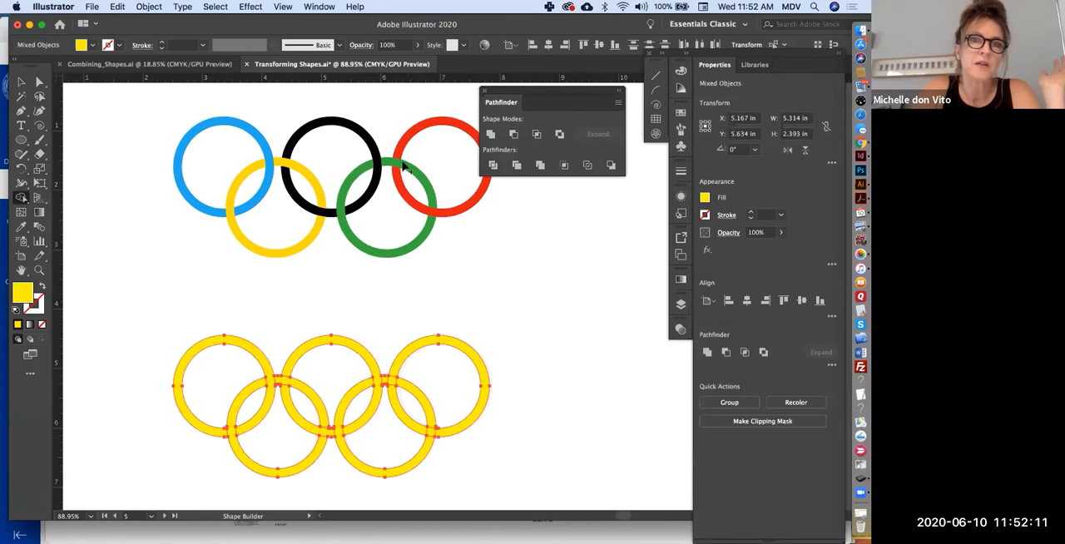
pyautogui.click(400, 384)
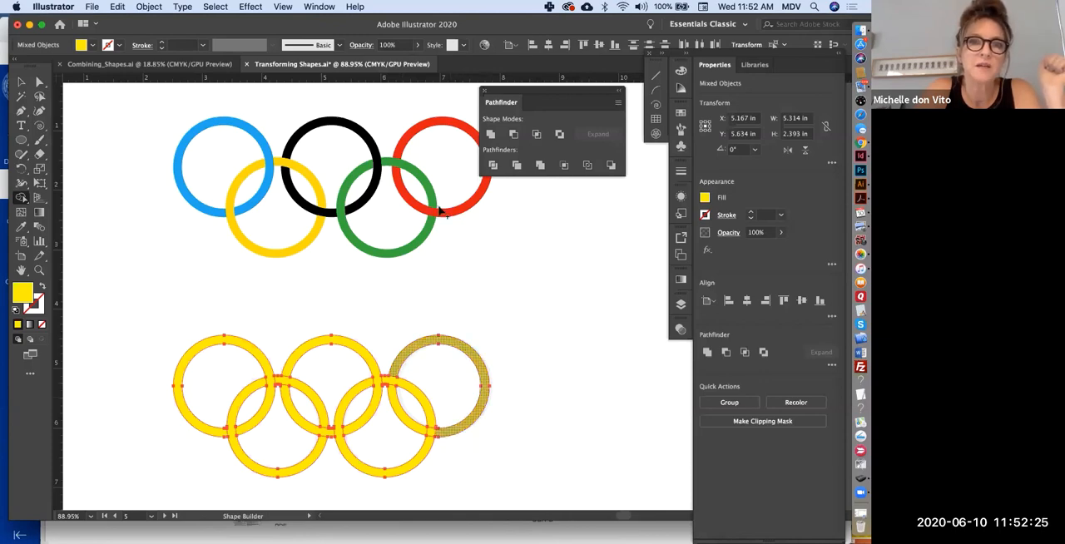
pyautogui.click(418, 428)
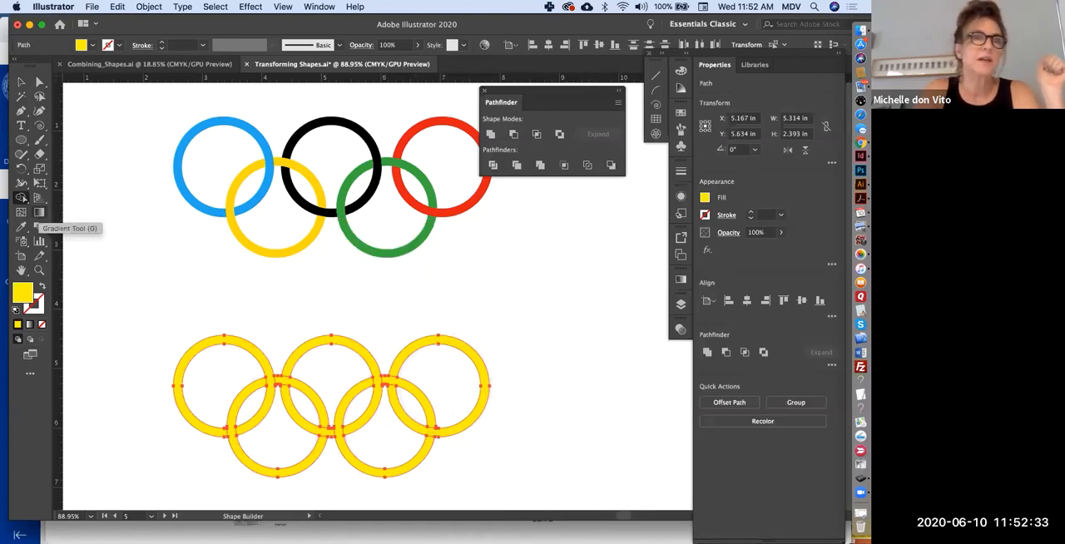
# - Recolour the upper-left ring by sampling the blue of the original logo with the Eyedropper
pyautogui.press('v')
pyautogui.click(195, 350)
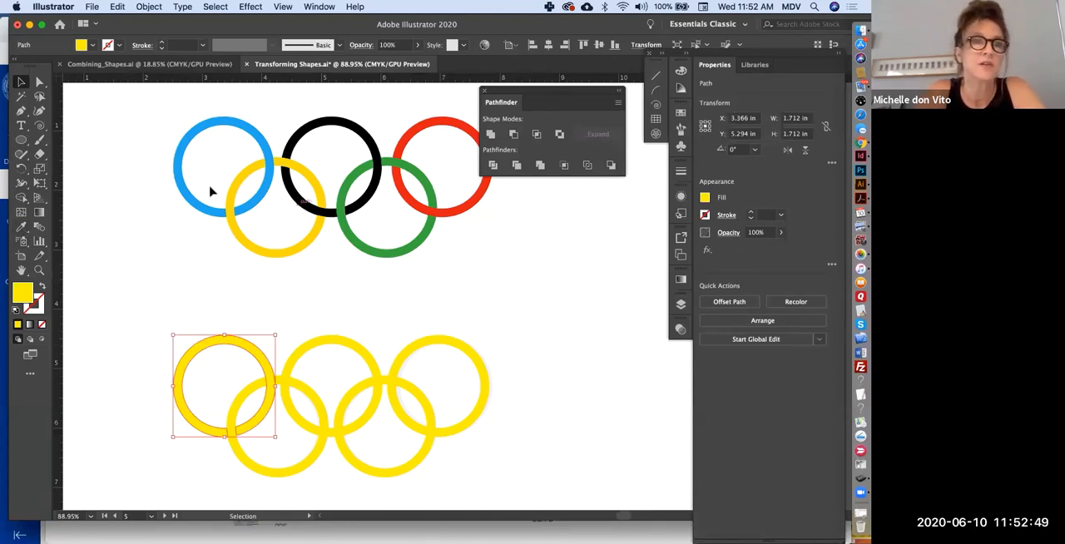
pyautogui.click(22, 227)
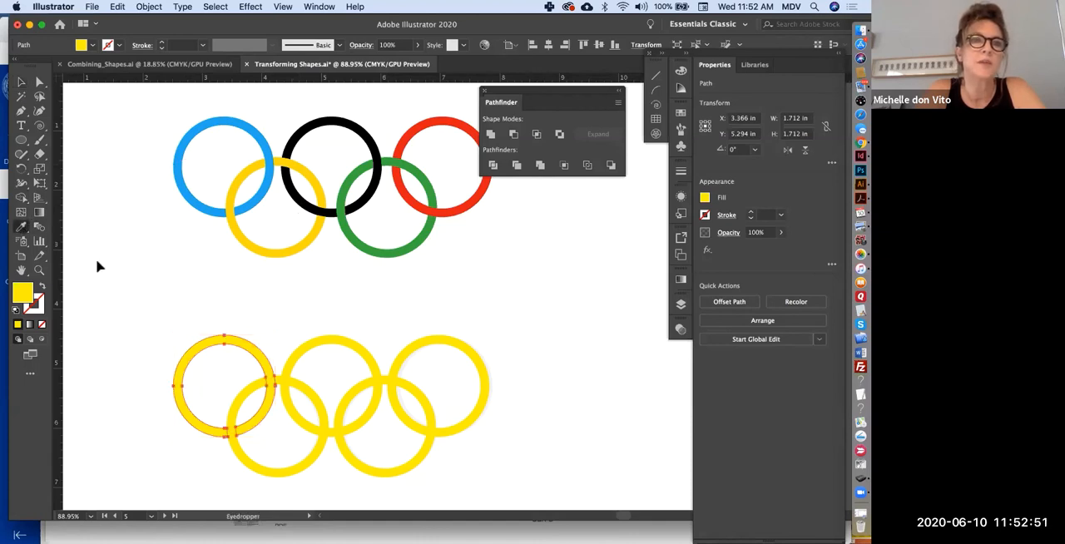
pyautogui.click(185, 178)
pyautogui.click(20, 81)
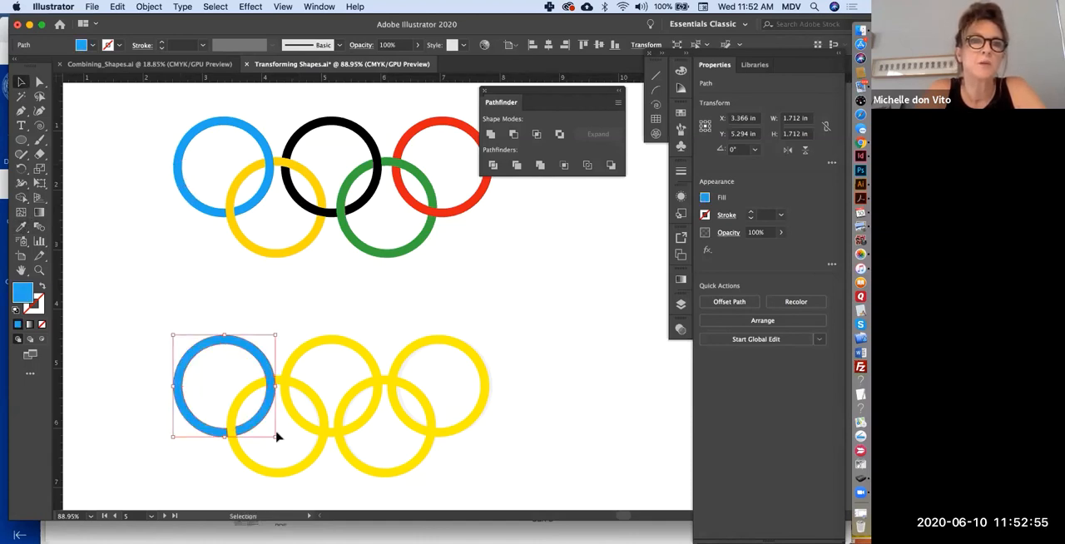
# - Recolour the upper-middle ring black, the lower-right ring green and the upper-right ring red to match the original logo
pyautogui.click(343, 348)
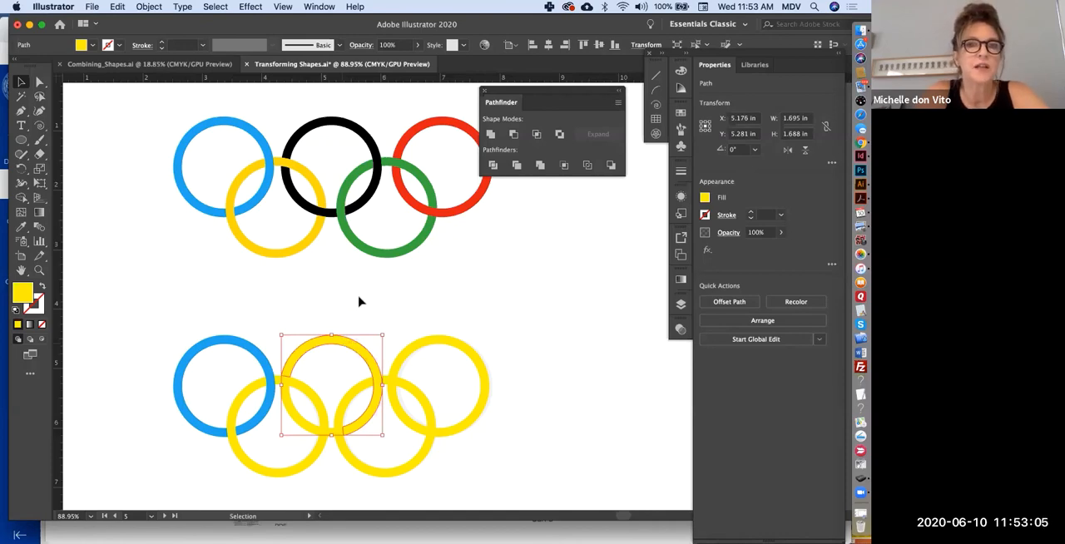
pyautogui.keyDown('shift'); pyautogui.click(291, 411); pyautogui.keyUp('shift')
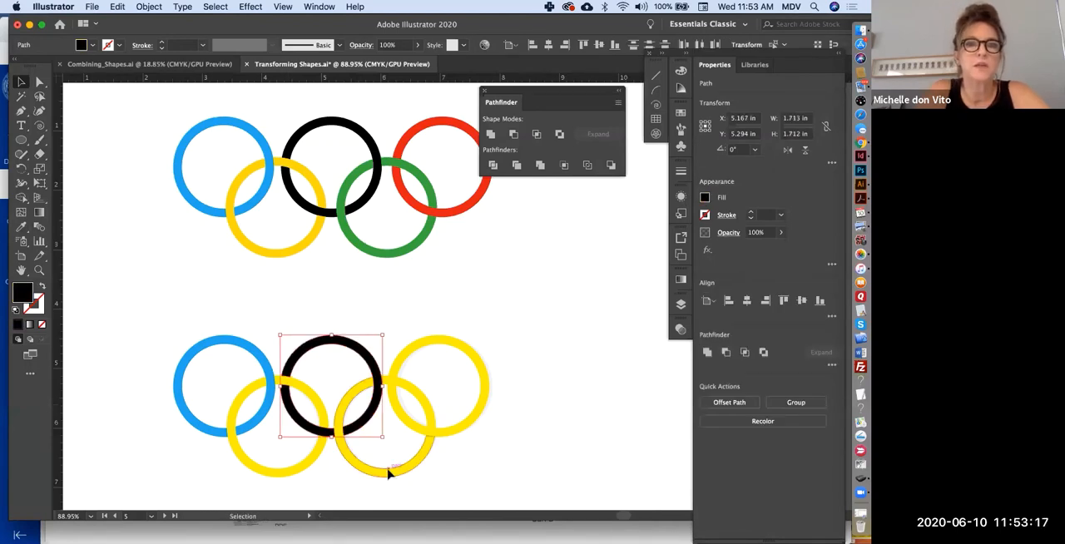
pyautogui.click(388, 472)
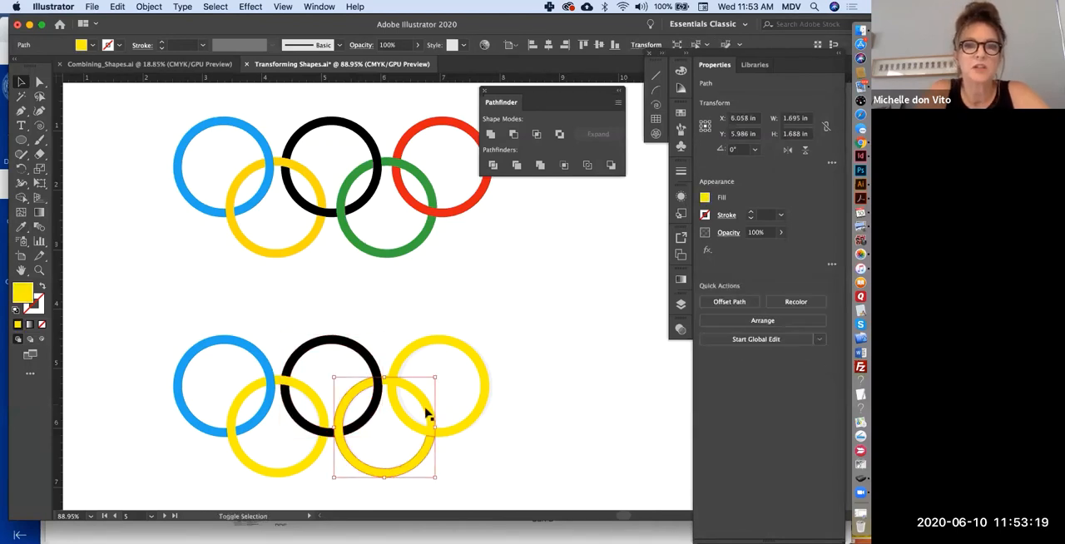
pyautogui.keyDown('shift'); pyautogui.click(426, 414); pyautogui.keyUp('shift')
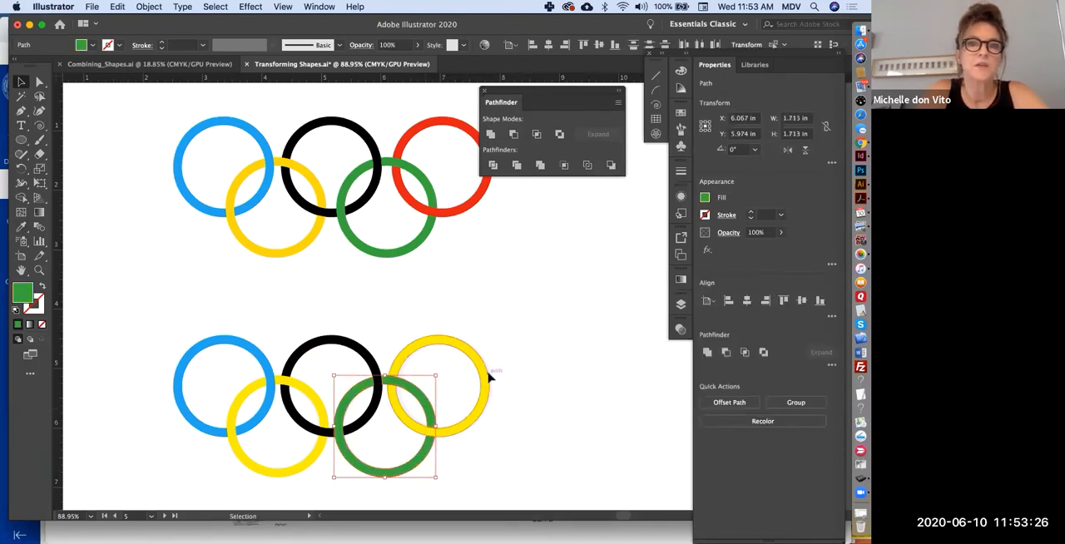
pyautogui.click(489, 379)
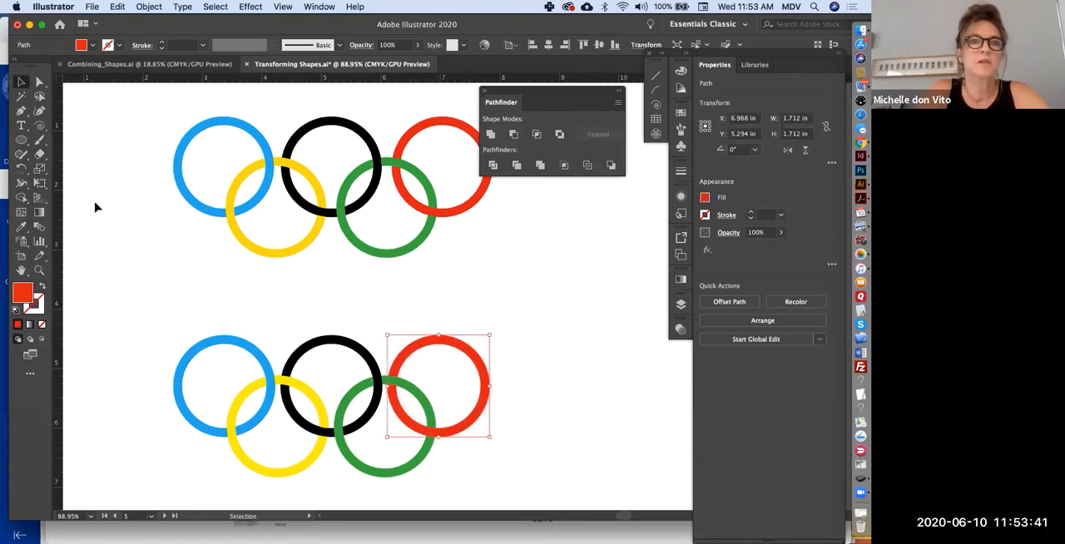
pyautogui.click(96, 207)
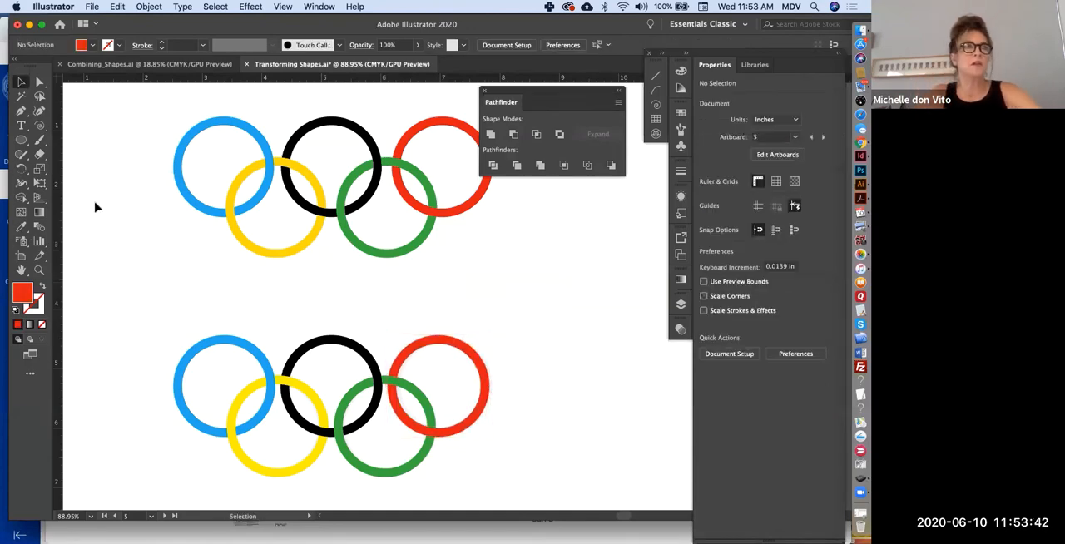
# - Pull the blue, black, red, green and yellow ring pieces apart to expose the separate segments
pyautogui.moveTo(200, 354); pyautogui.dragTo(150, 313)
pyautogui.moveTo(341, 341); pyautogui.dragTo(351, 291)
pyautogui.moveTo(439, 341); pyautogui.dragTo(452, 307)
pyautogui.moveTo(398, 466); pyautogui.dragTo(442, 489)
pyautogui.moveTo(295, 468); pyautogui.dragTo(207, 504)
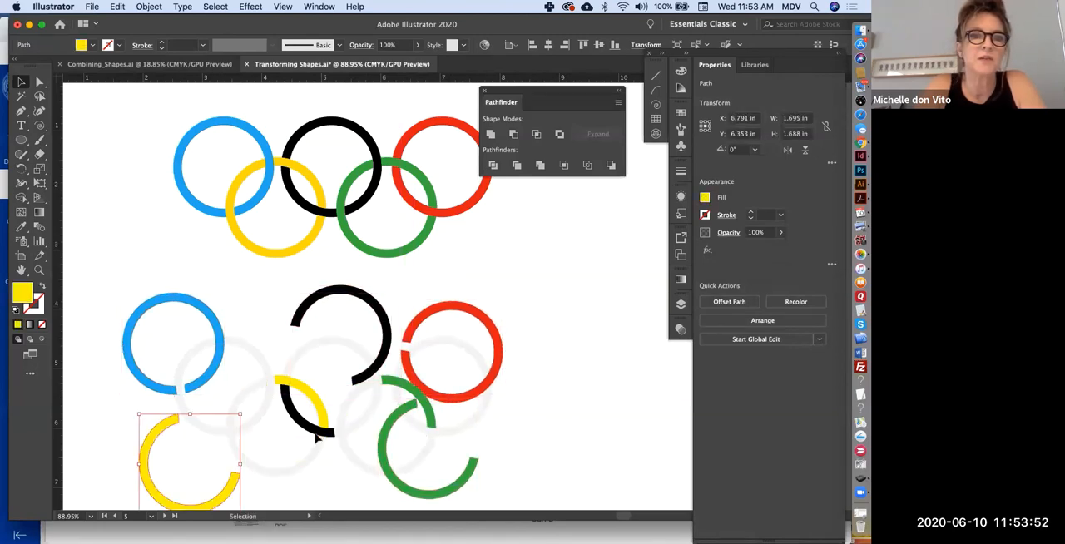
pyautogui.moveTo(316, 433); pyautogui.dragTo(289, 471)
pyautogui.moveTo(323, 411); pyautogui.dragTo(315, 394)
pyautogui.moveTo(410, 400); pyautogui.dragTo(360, 434)
pyautogui.click(566, 457)
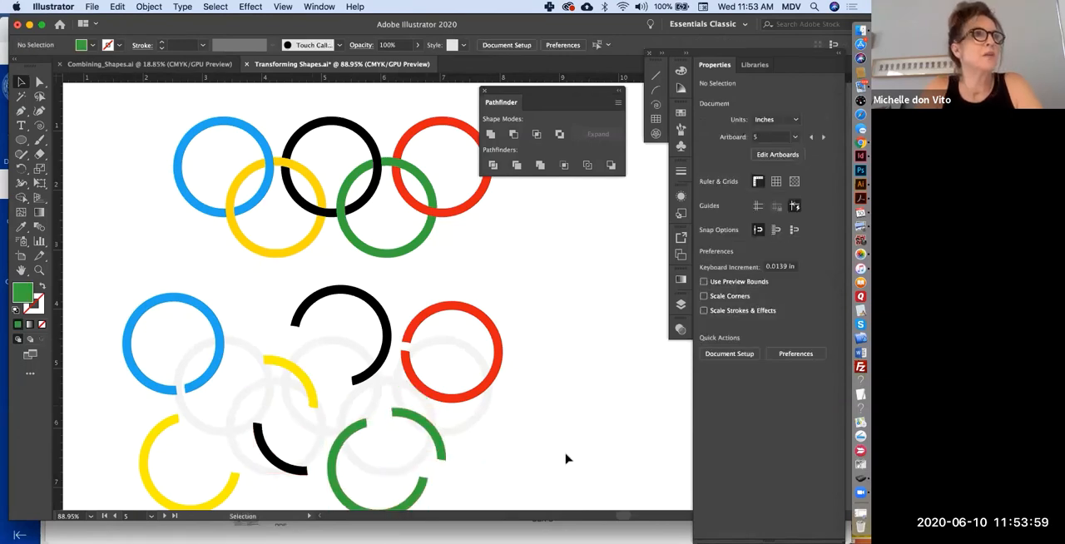
# - Select all the circles of the upper-left cluster on the SHAPEBUILDER TOOL artboard
pyautogui.scroll(-4, 565, 458)
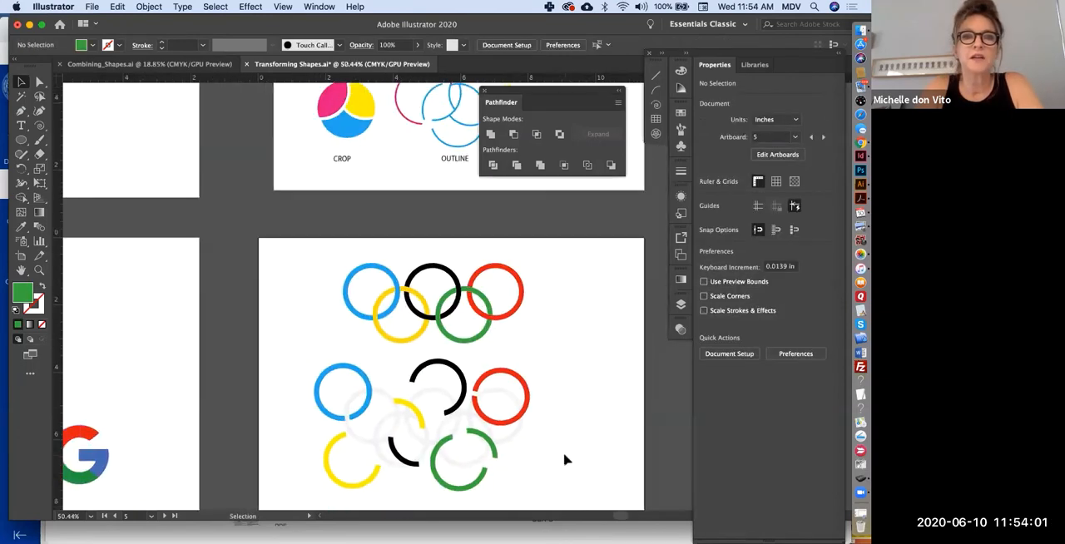
pyautogui.scroll(-10, 564, 459)
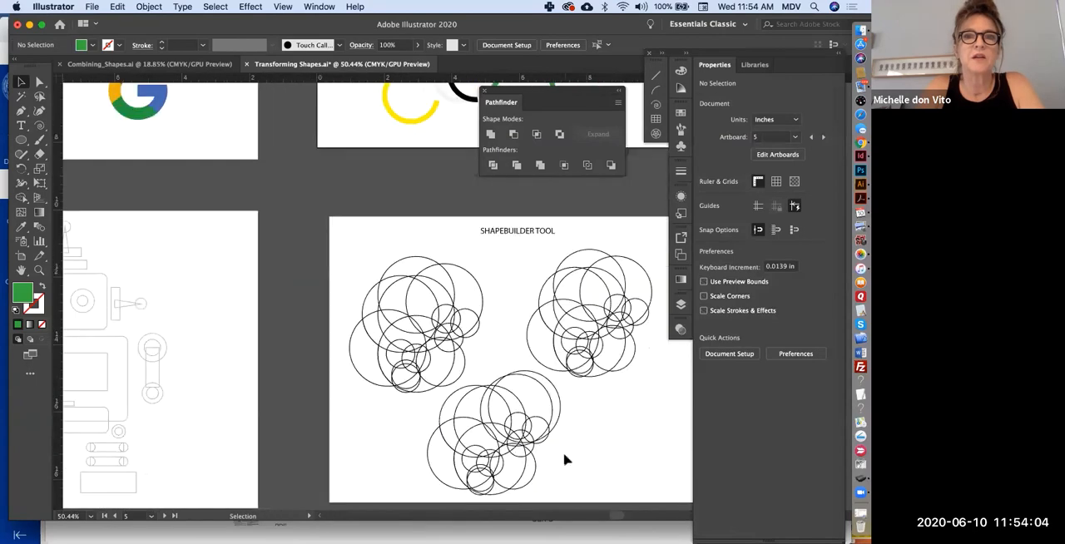
pyautogui.hscroll(3, 565, 459)
pyautogui.scroll(-1, 565, 459)
pyautogui.hscroll(3, 565, 459)
pyautogui.scroll(-1, 564, 459)
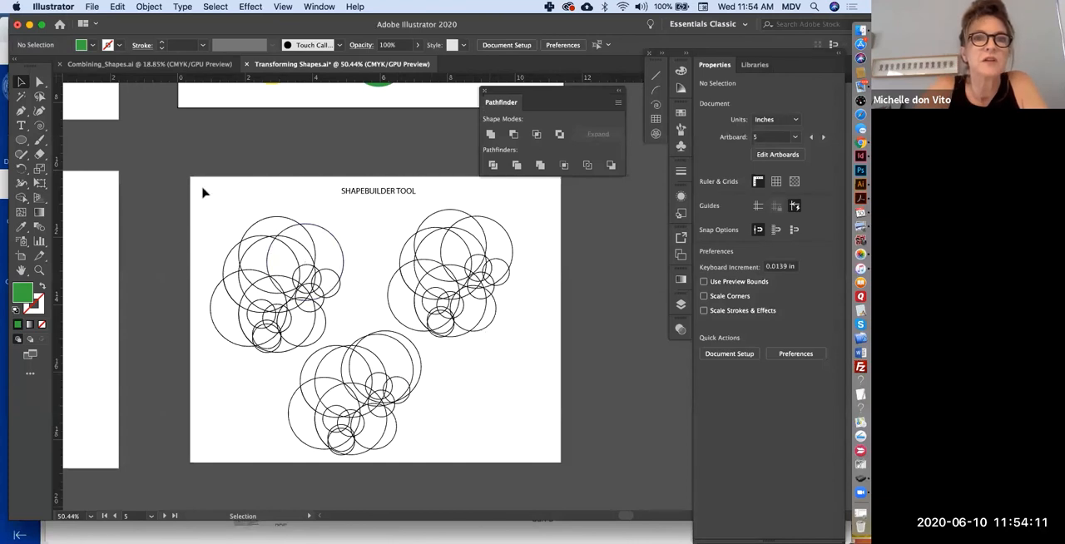
pyautogui.moveTo(205, 188); pyautogui.dragTo(332, 346)
pyautogui.scroll(3, 331, 342)
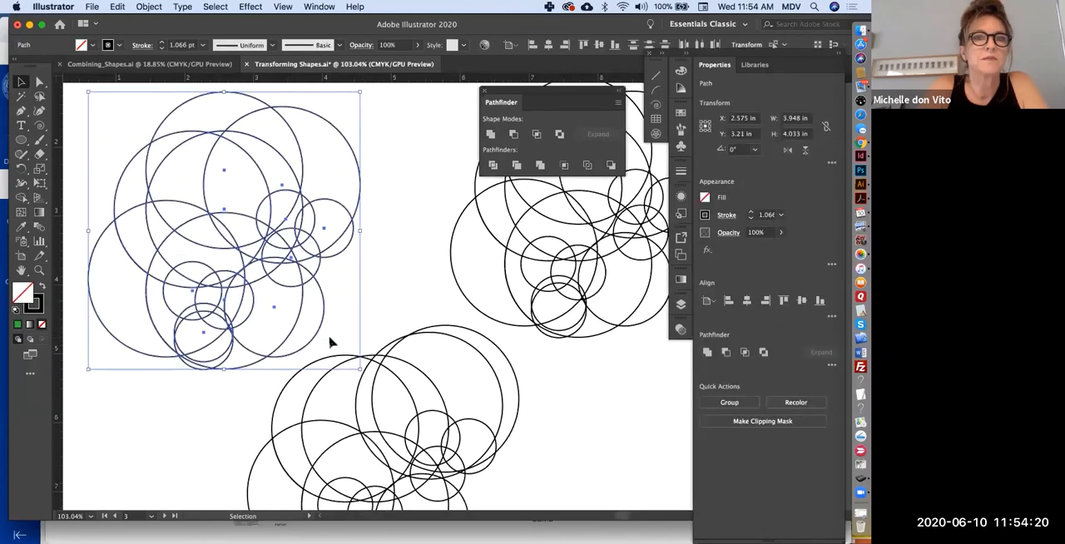
pyautogui.hscroll(-2, 330, 343)
pyautogui.scroll(1, 330, 342)
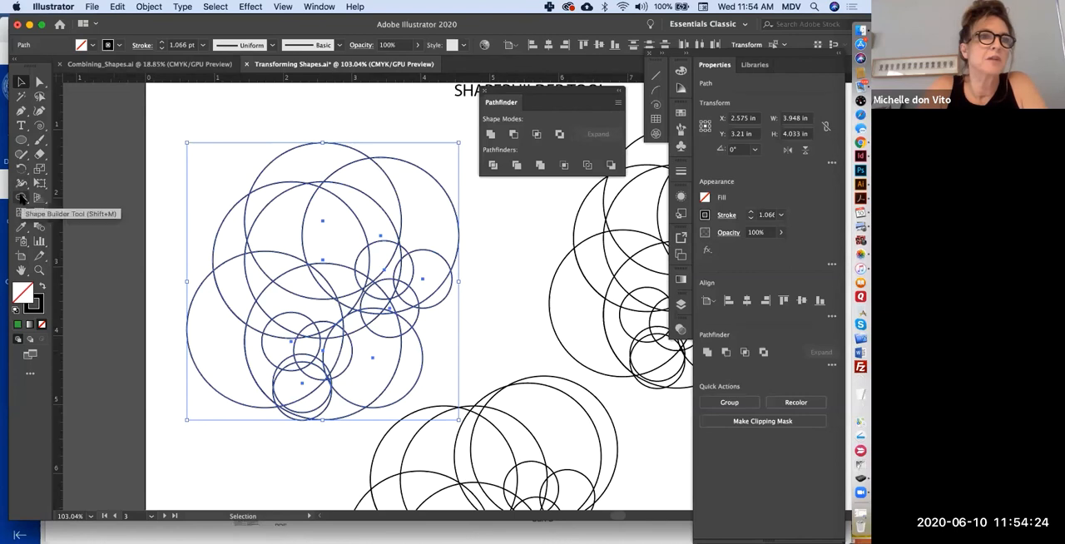
# - Use the Shape Builder Tool to merge the cluster's lower overlapping regions, the lens between two small circles and the small circle near the right edge
pyautogui.click(23, 198)
pyautogui.click(27, 203)
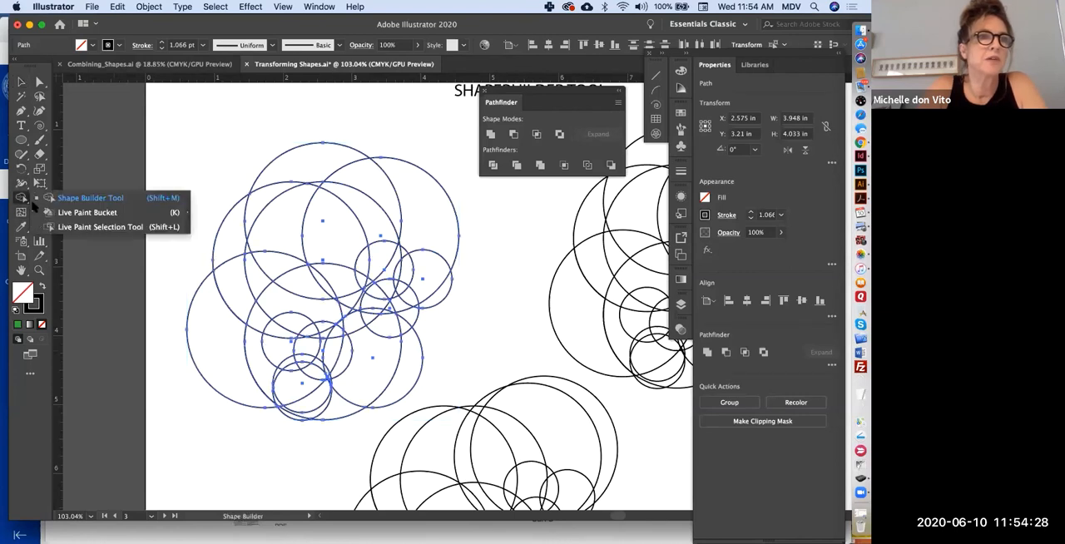
pyautogui.click(77, 198)
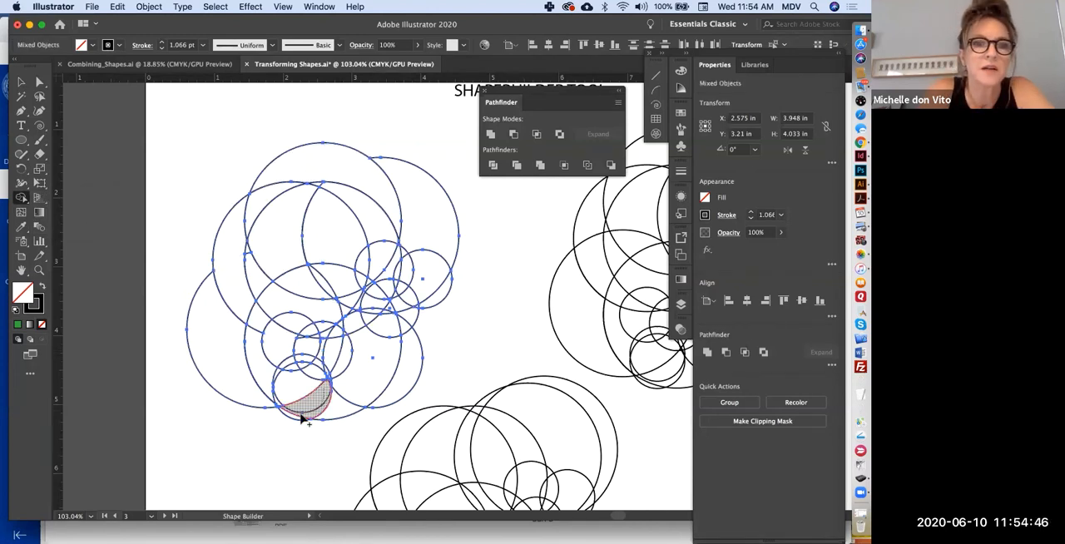
pyautogui.moveTo(304, 405)
pyautogui.mouseDown()
pyautogui.moveTo(285, 408)
pyautogui.moveTo(344, 350)
pyautogui.moveTo(283, 361)
pyautogui.mouseUp()
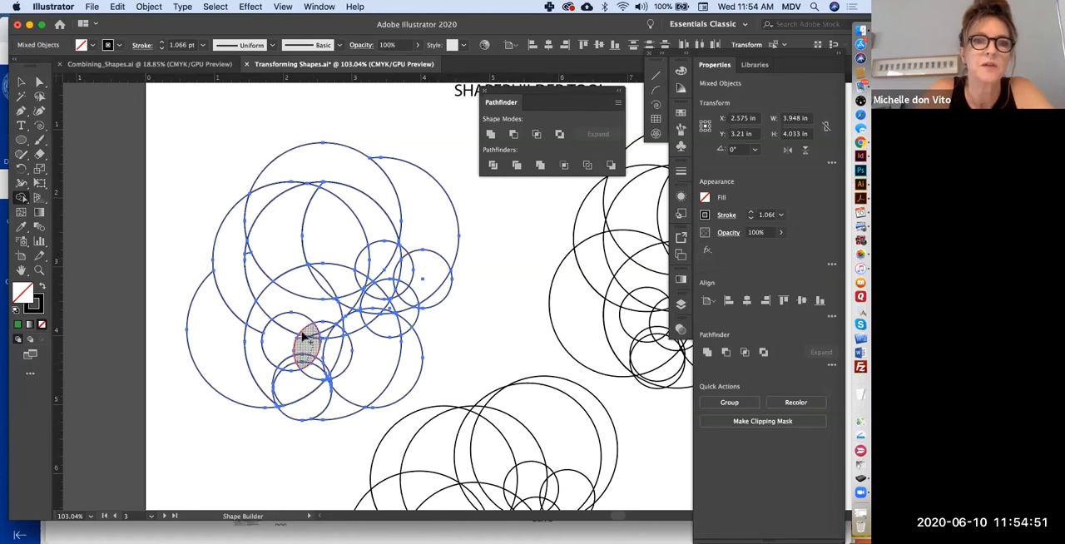
pyautogui.click(304, 348)
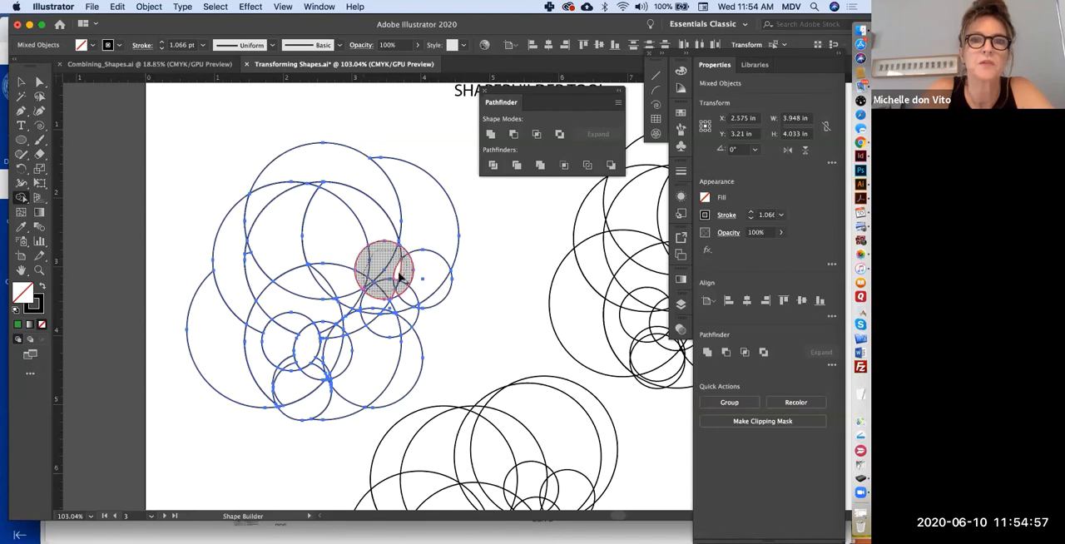
pyautogui.click(399, 281)
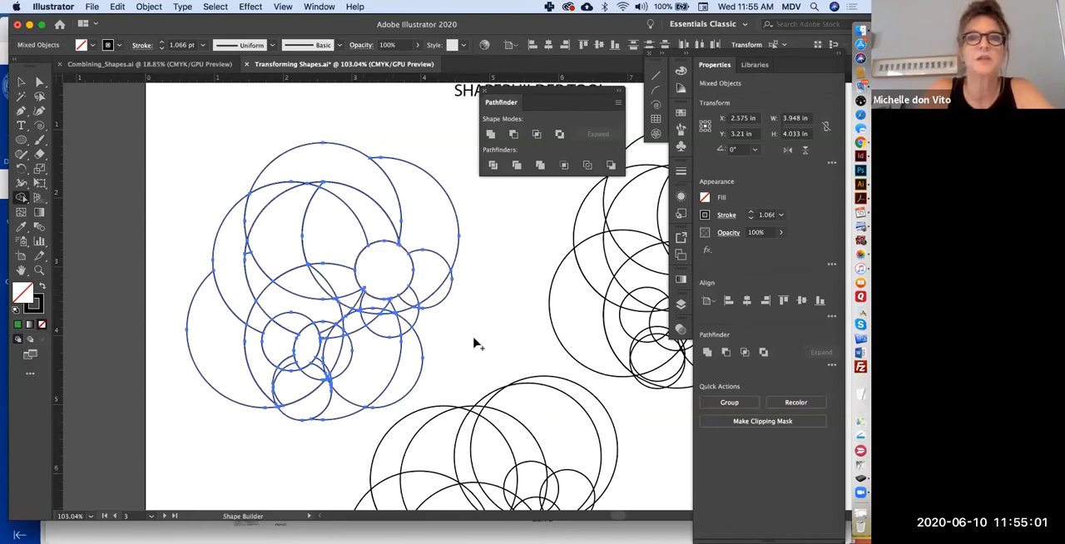
# - Merge the overlapping regions inside the small circle below the cleared one and the adjoining central regions with the Shape Builder Tool
pyautogui.moveTo(380, 328)
pyautogui.mouseDown()
pyautogui.moveTo(408, 297)
pyautogui.moveTo(392, 309)
pyautogui.mouseUp()
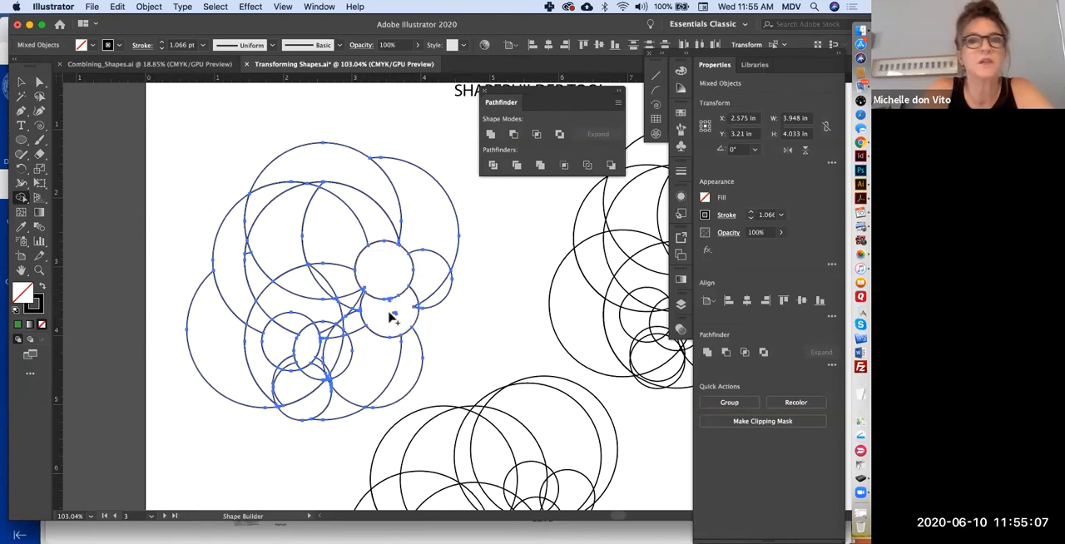
pyautogui.moveTo(323, 285); pyautogui.dragTo(337, 280)
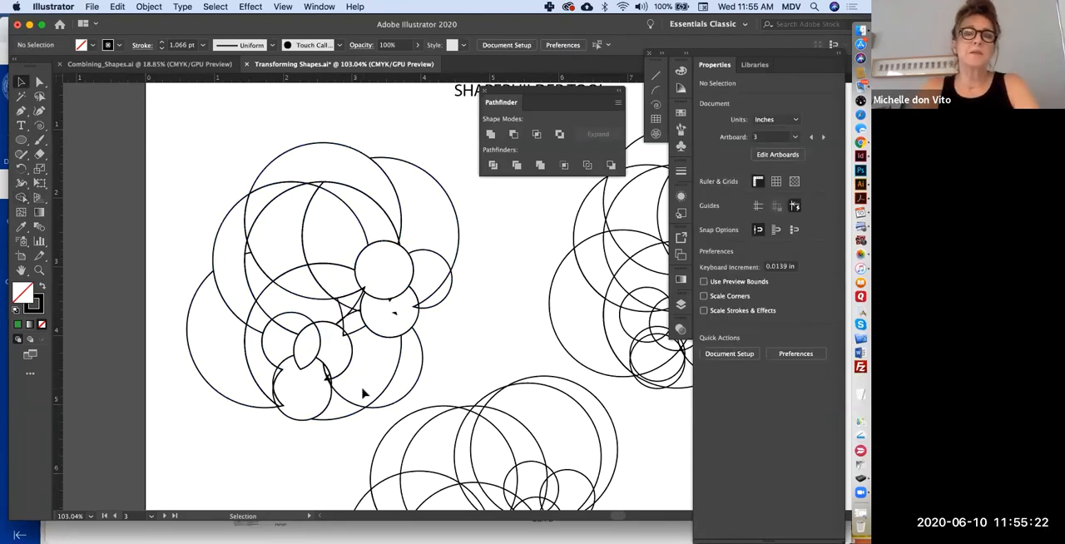
# - Fill the merged small circle red, the large upper-right shape yellow, the lower-left crescent blue and the top crescent green
pyautogui.press('super+0')
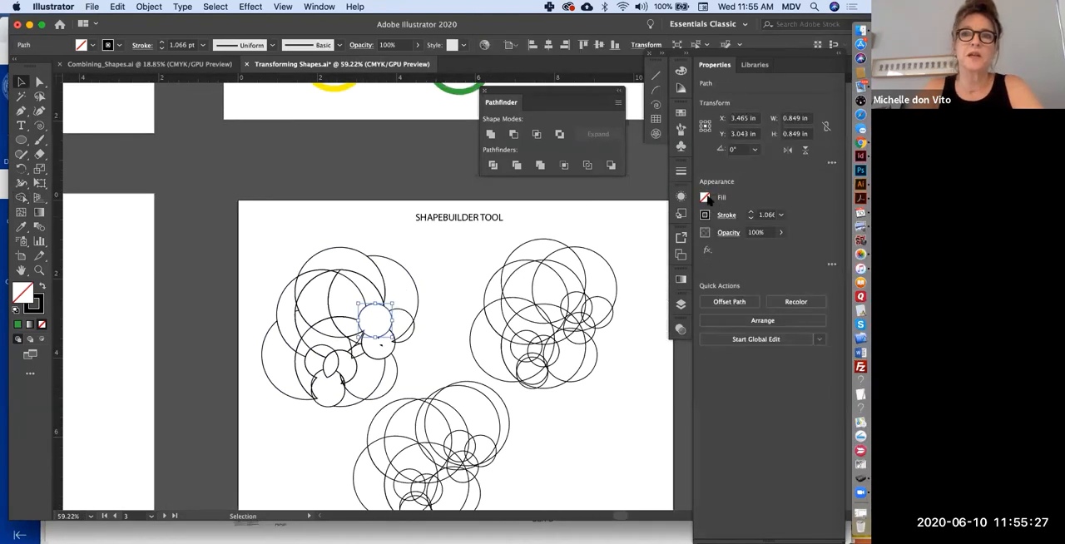
pyautogui.click(705, 198)
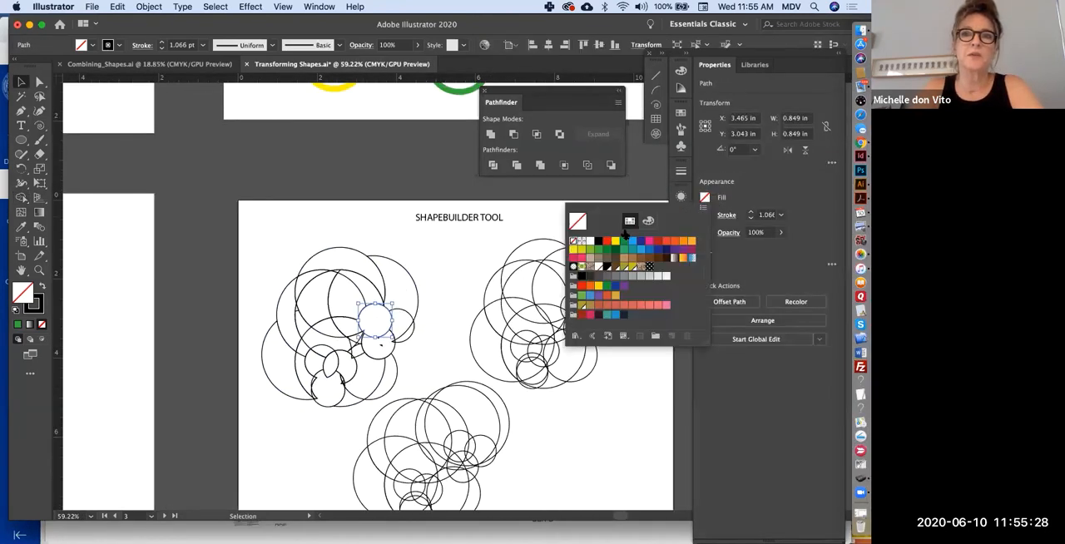
pyautogui.click(607, 240)
pyautogui.click(373, 256)
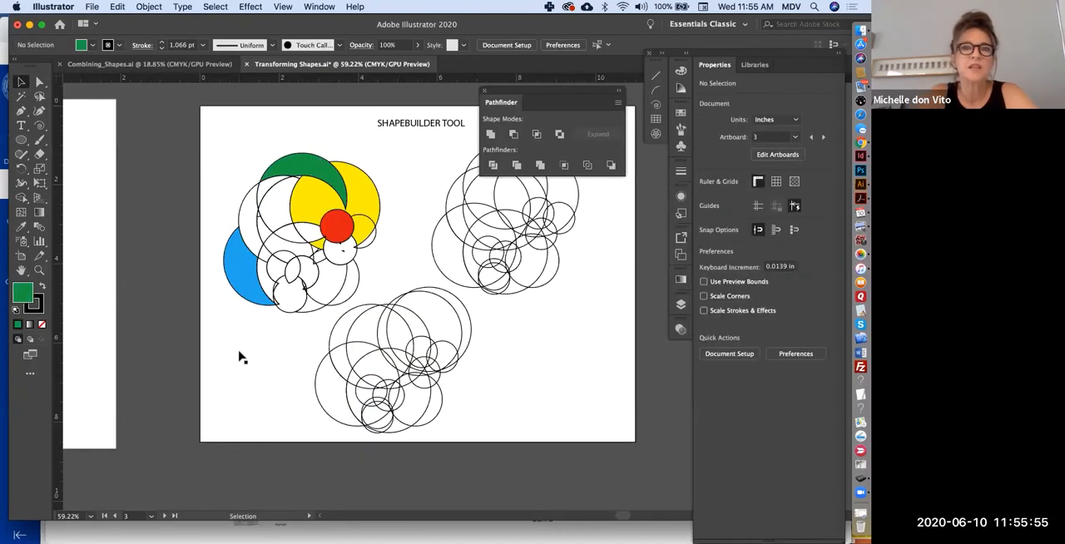
pyautogui.moveTo(365, 346); pyautogui.dragTo(317, 355)
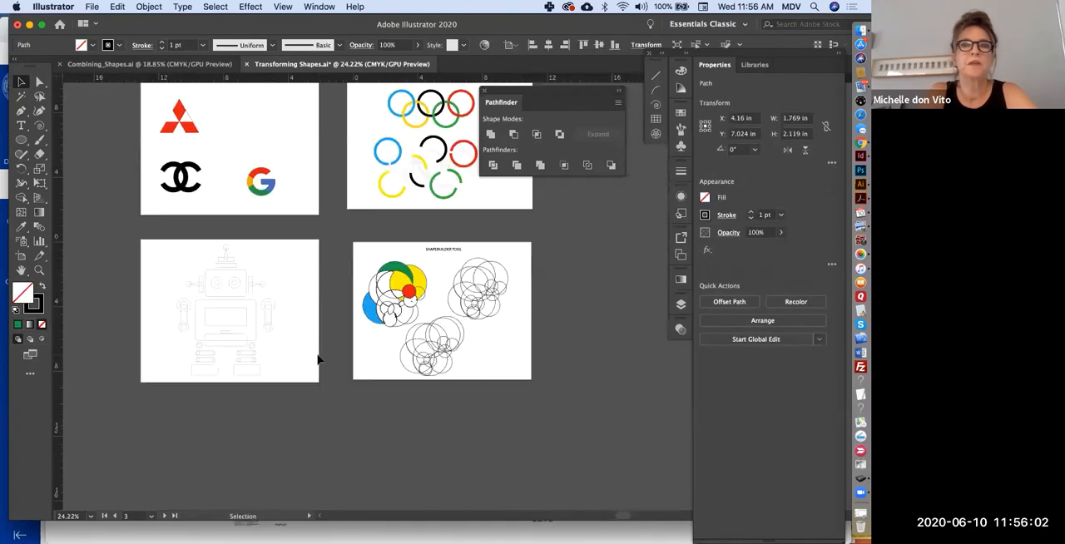
# - Examine the robot line drawing on the artboard beside the SHAPEBUILDER TOOL artboard
pyautogui.scroll(3, 317, 358)
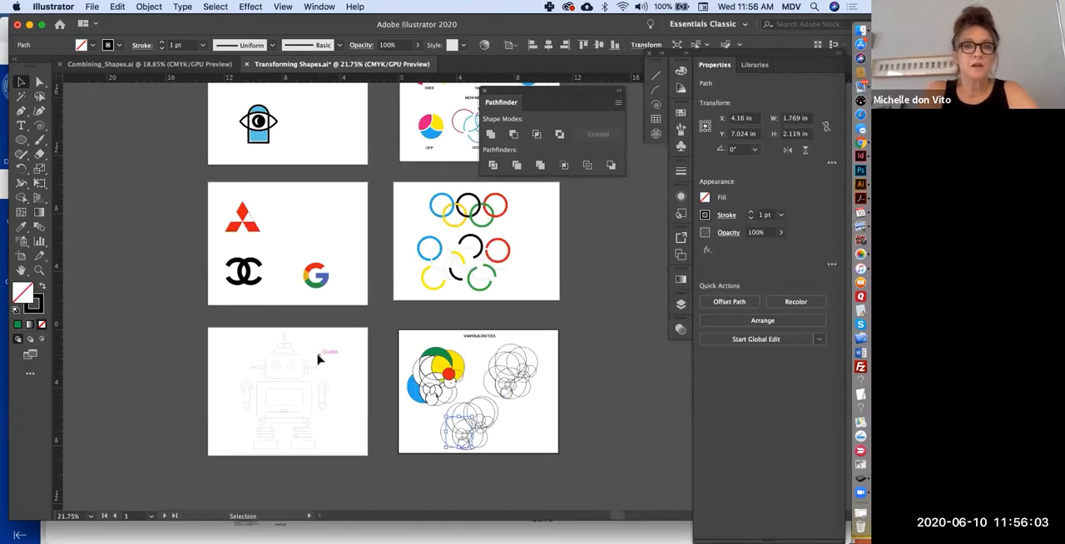
pyautogui.scroll(2, 317, 358)
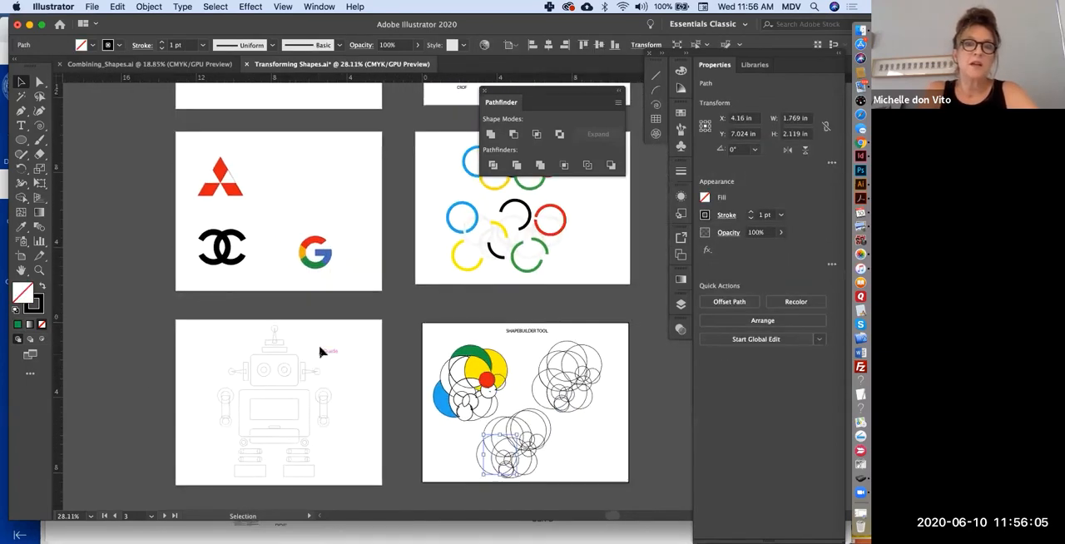
pyautogui.scroll(4, 321, 352)
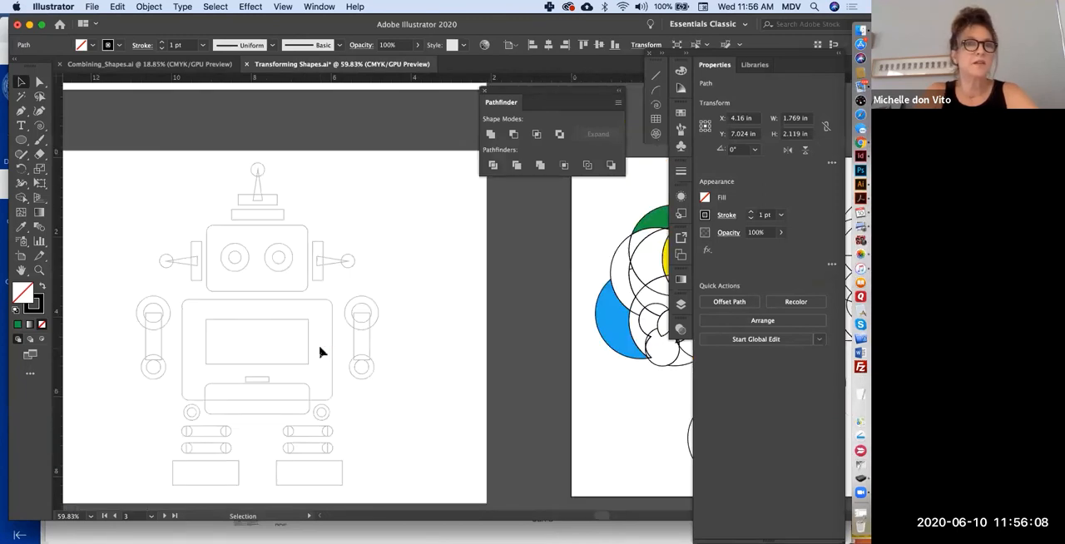
pyautogui.scroll(-2, 320, 352)
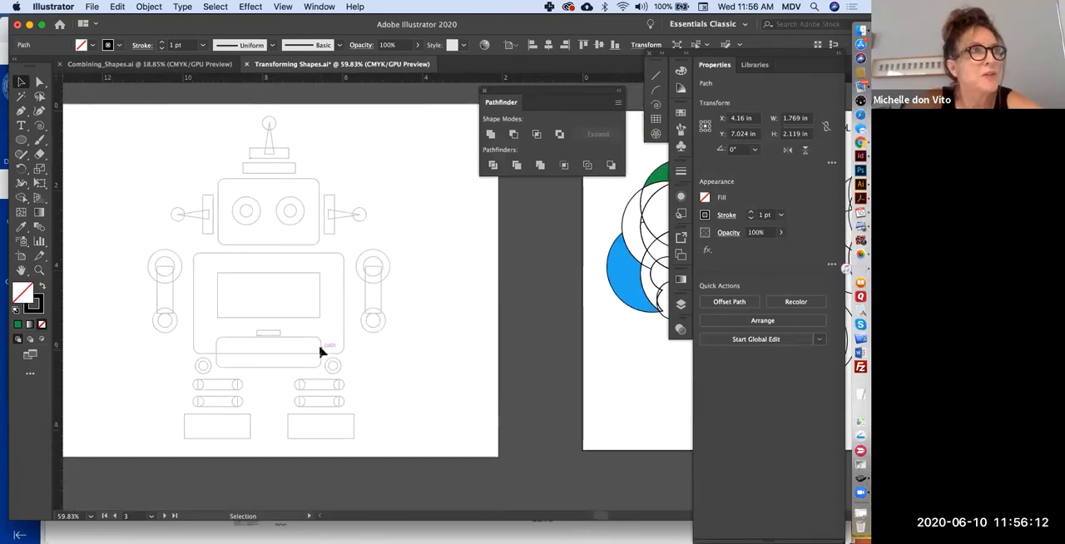
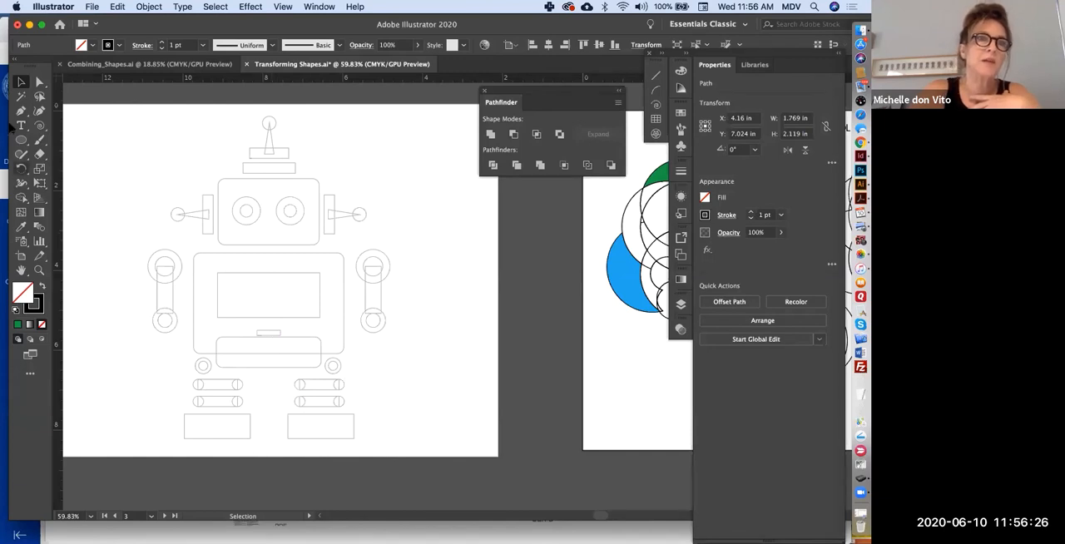
# - Draw a rectangle about 2.56 by 1.12 in from the centre of the robot's chest screen and fill it light gray
pyautogui.moveTo(23, 141); pyautogui.dragTo(97, 141)
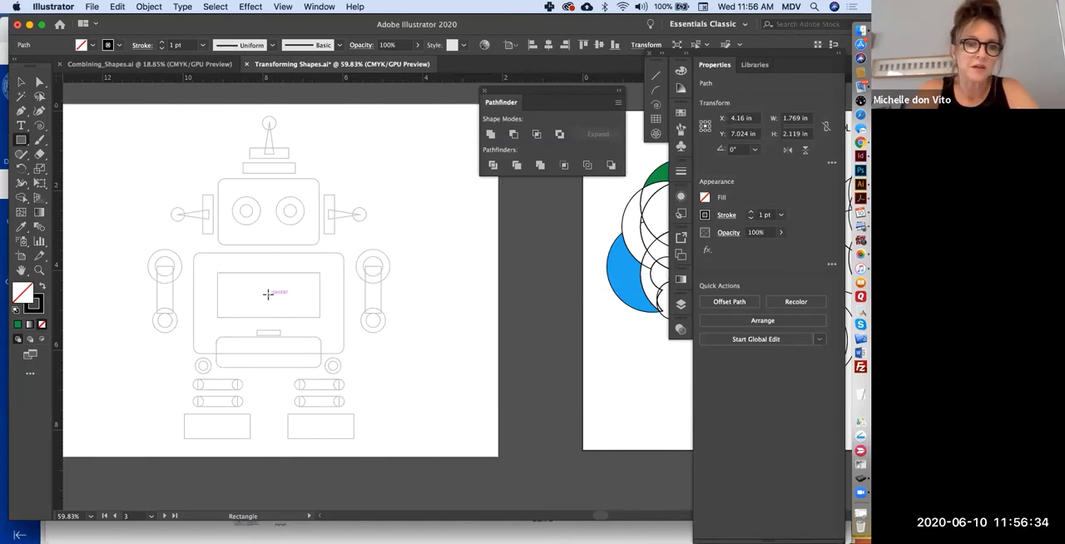
pyautogui.moveTo(267, 293); pyautogui.dragTo(217, 272)
pyautogui.press('v')
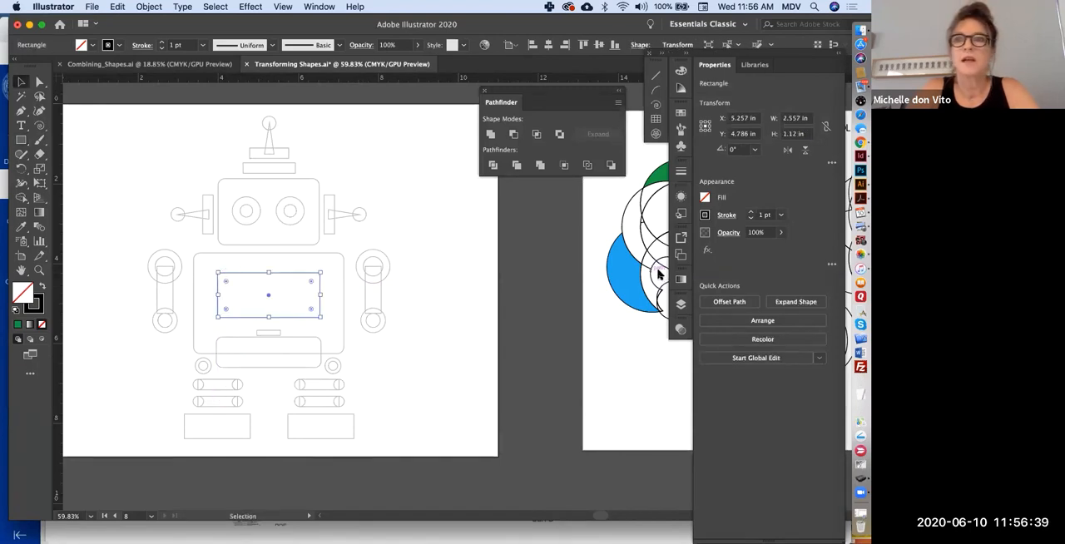
pyautogui.click(705, 198)
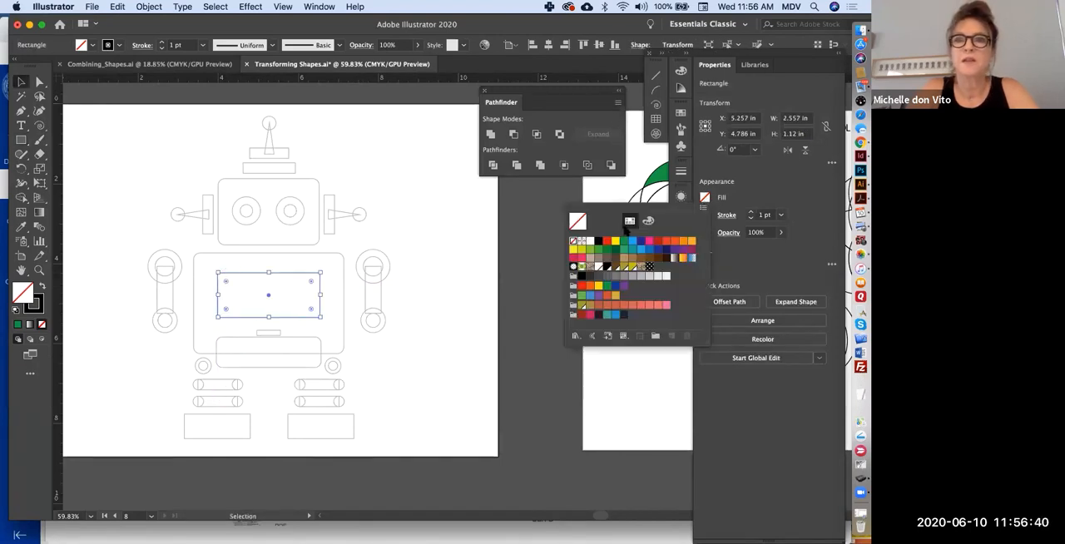
pyautogui.click(656, 276)
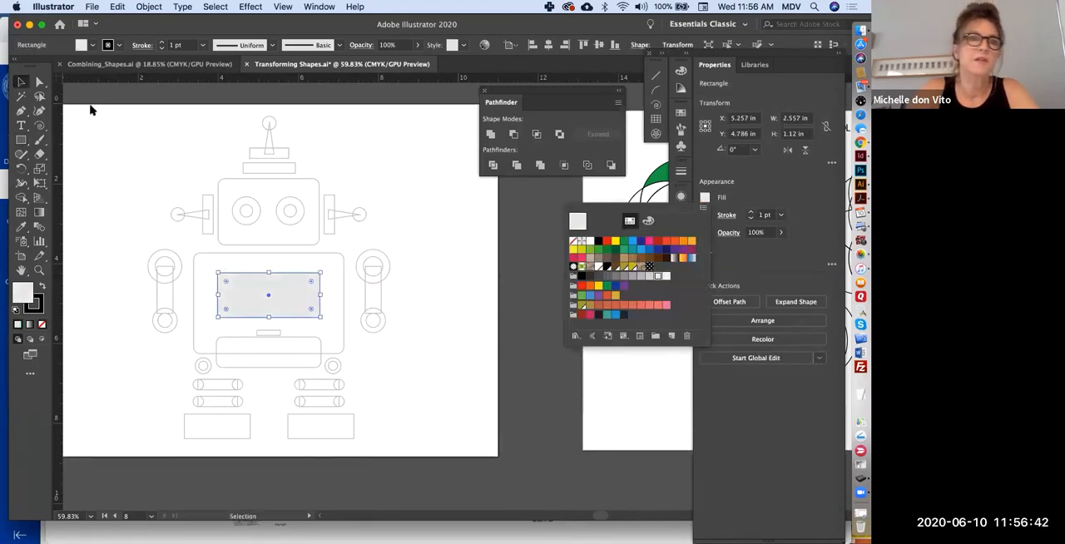
pyautogui.click(190, 172)
# - Copy the gray chest rectangle onto the robot's left-hand foot, resize it to the outline, and duplicate it onto the right-hand foot
pyautogui.moveTo(268, 299); pyautogui.dragTo(236, 420)
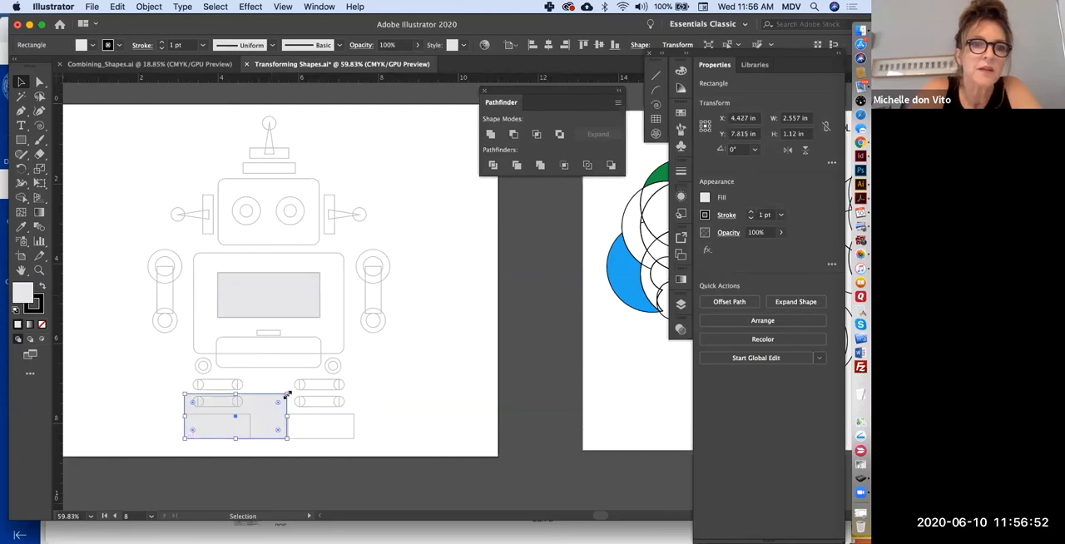
pyautogui.moveTo(286, 394); pyautogui.dragTo(253, 414)
pyautogui.click(160, 418)
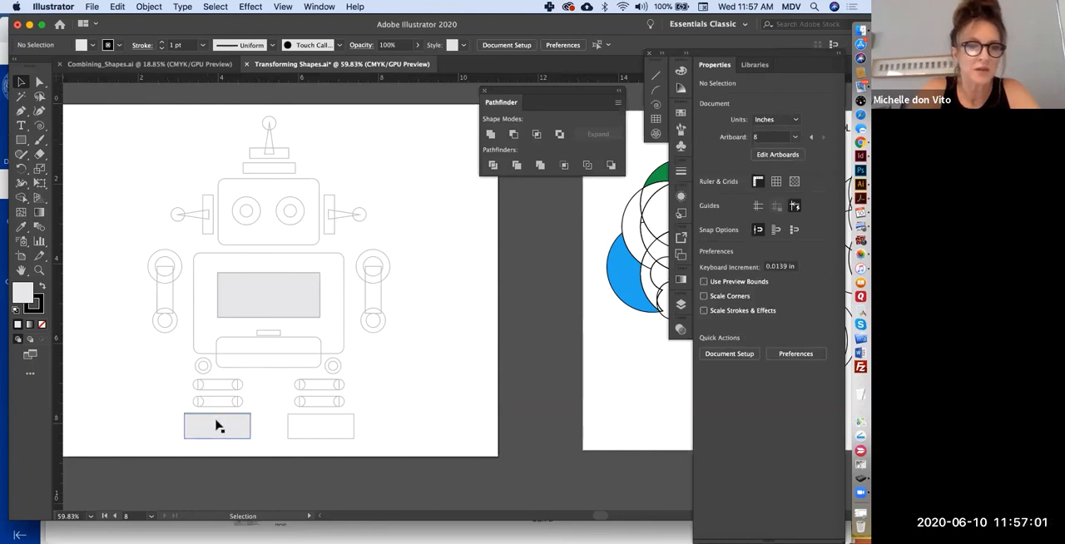
pyautogui.moveTo(286, 424); pyautogui.dragTo(357, 424)
pyautogui.click(416, 409)
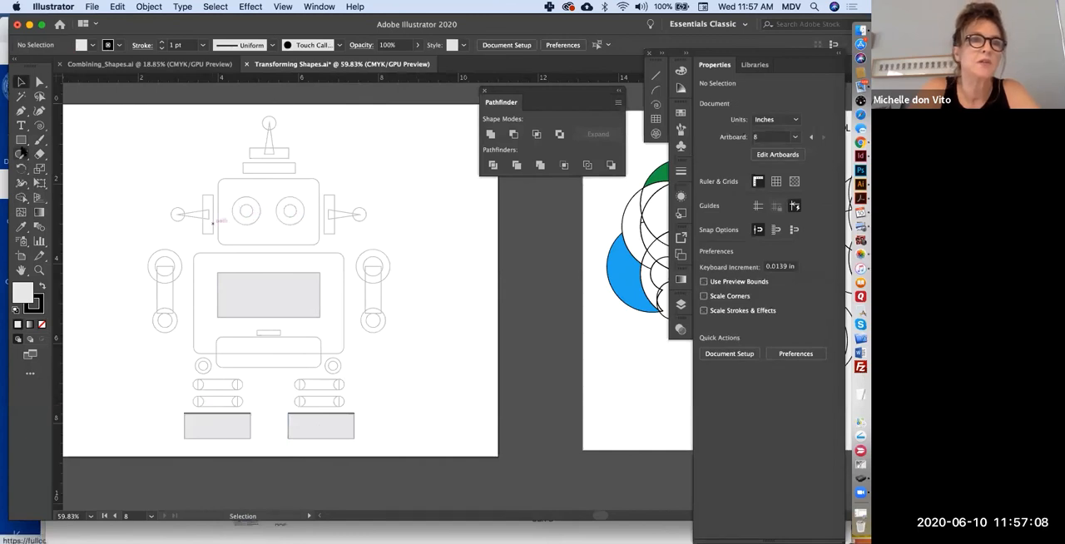
# - Draw a circle about 0.71 in across from the centre of the robot's left-hand eye, matching the outer outline
pyautogui.moveTo(21, 140); pyautogui.dragTo(88, 169)
pyautogui.scroll(5, 268, 275)
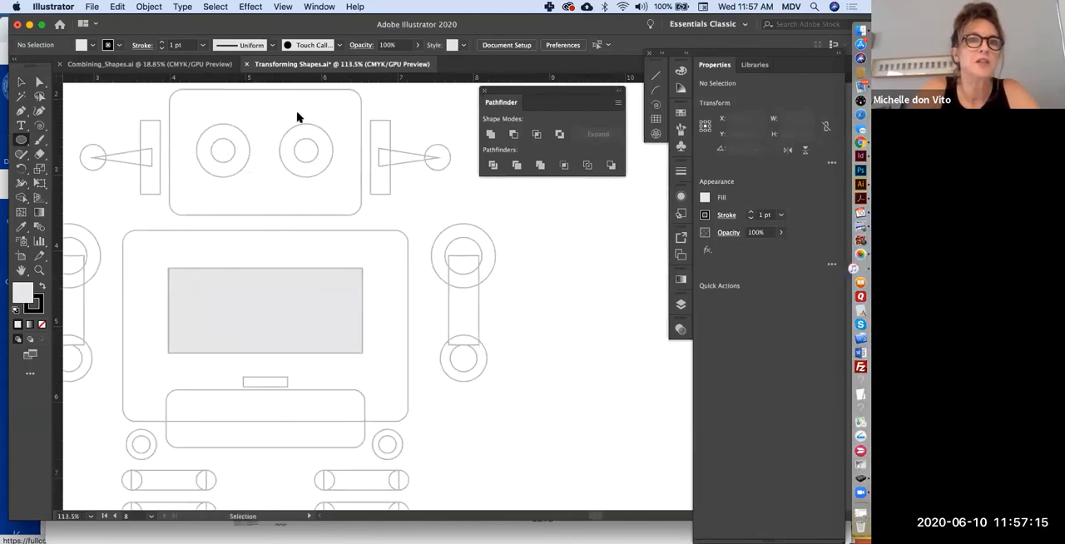
pyautogui.click(283, 5)
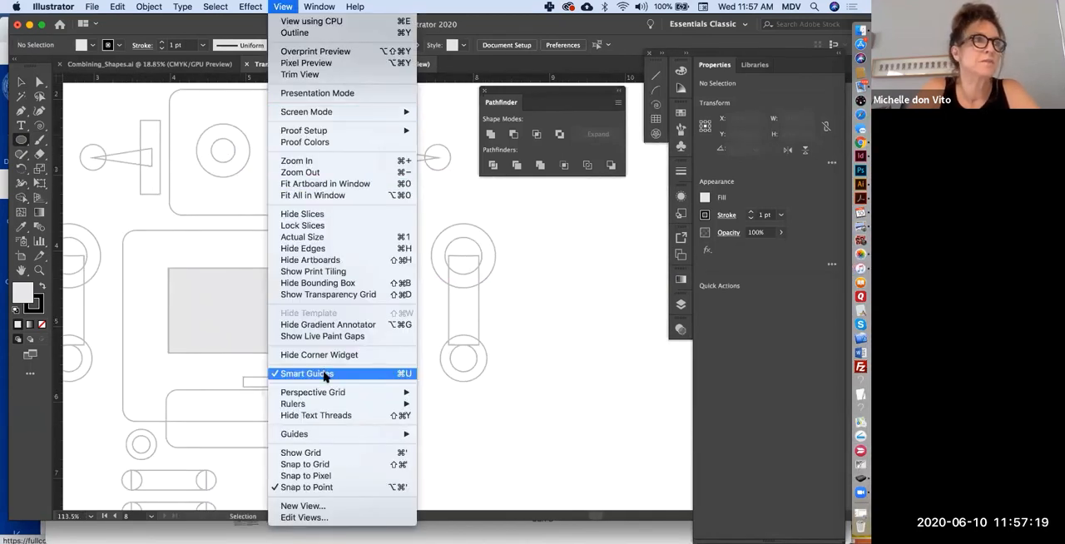
pyautogui.click(168, 393)
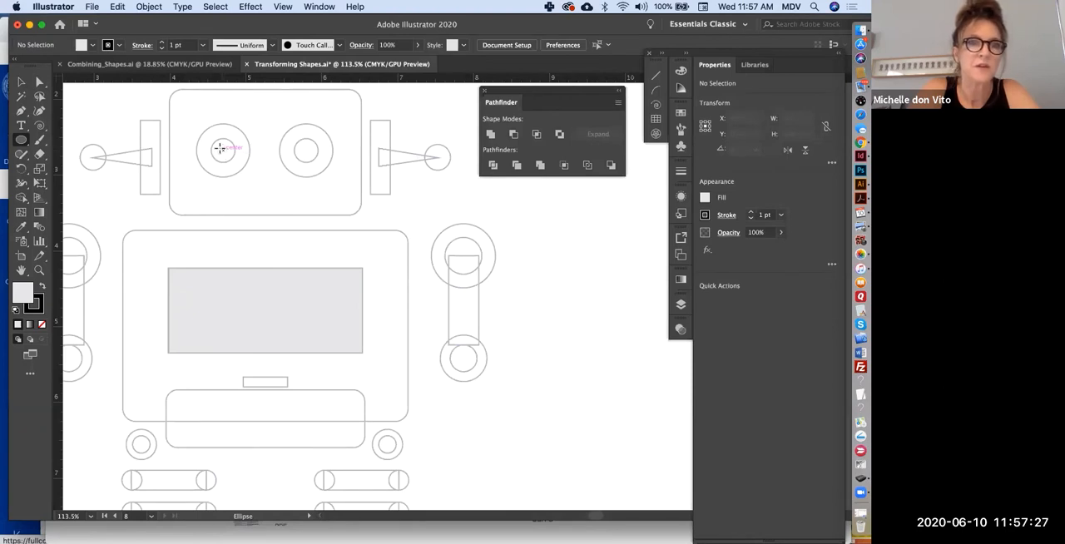
pyautogui.moveTo(219, 149); pyautogui.dragTo(195, 123)
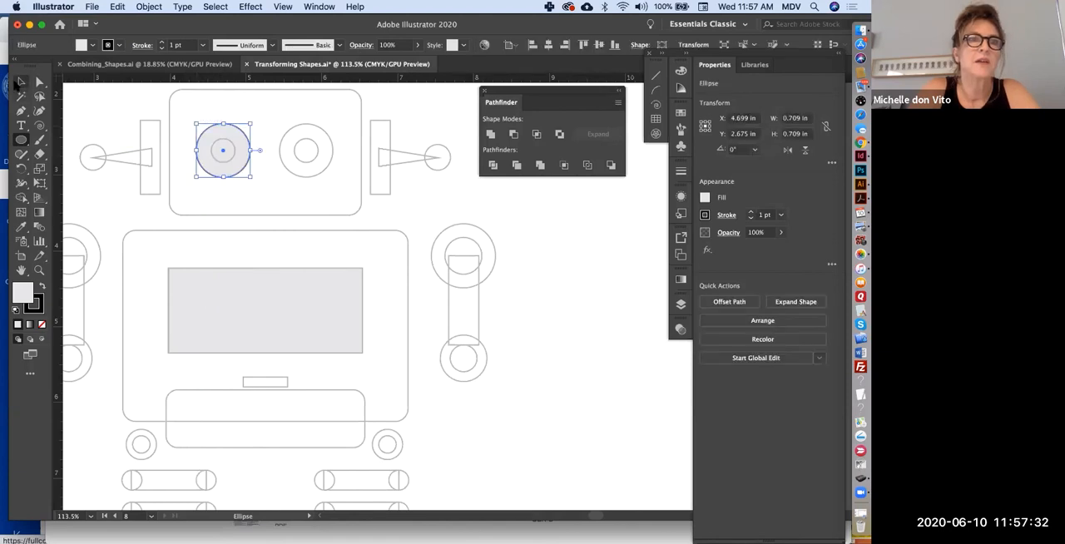
pyautogui.click(19, 82)
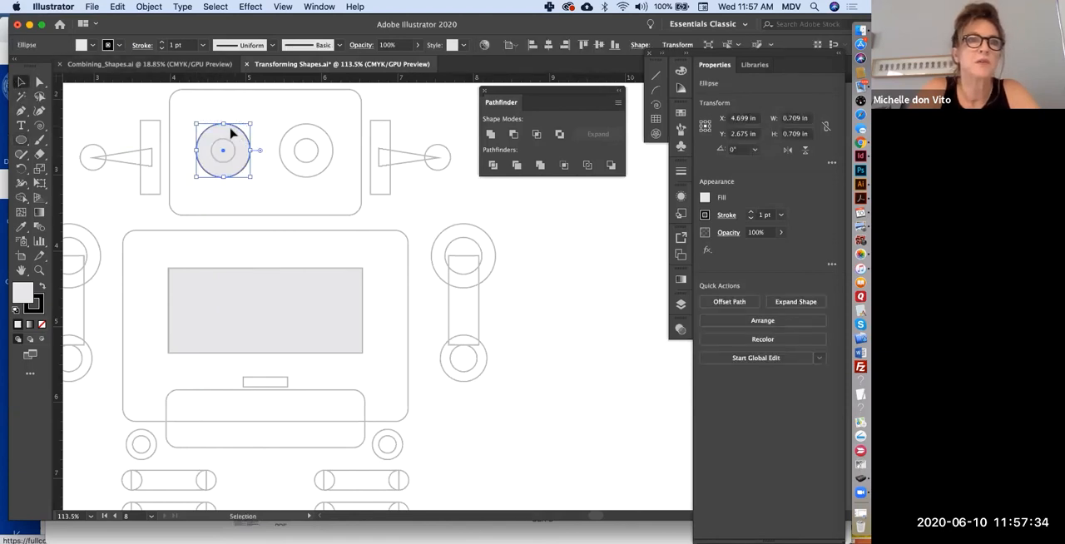
# - Create a copy of the eye circle scaled uniformly to 47% with the Scale tool, previewing the result
pyautogui.doubleClick(38, 170)
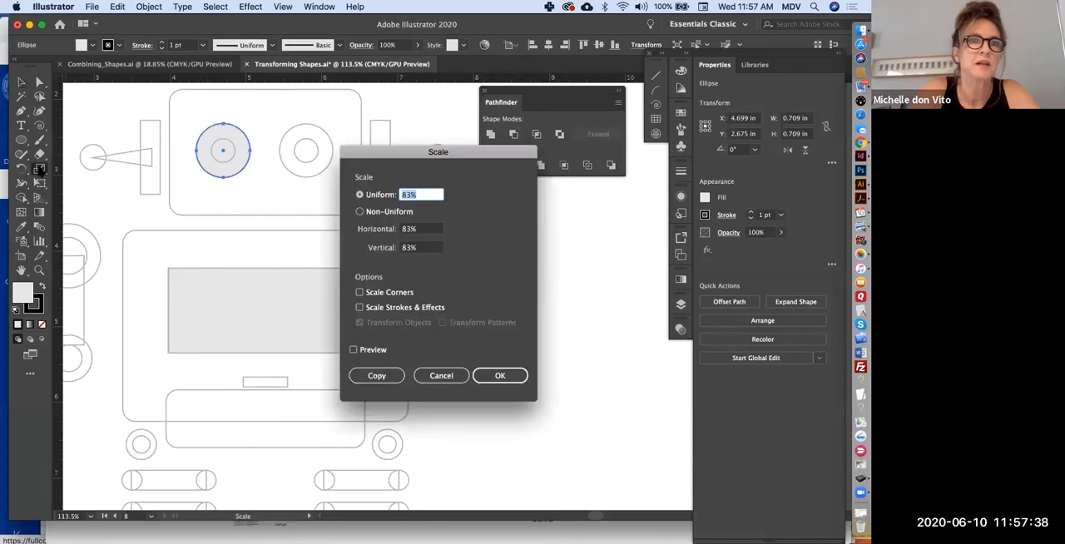
pyautogui.click(359, 350)
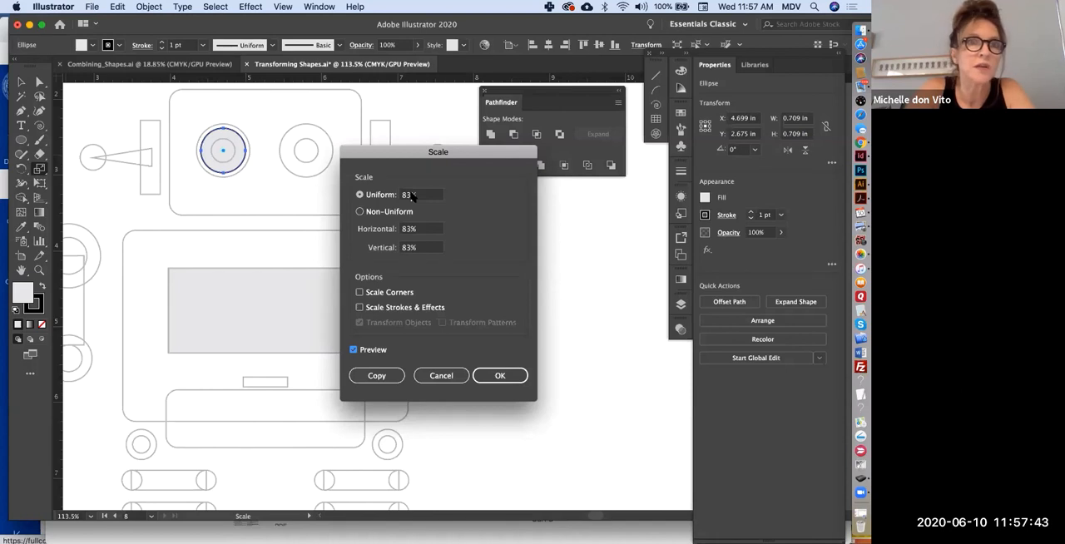
pyautogui.moveTo(411, 196); pyautogui.dragTo(401, 197)
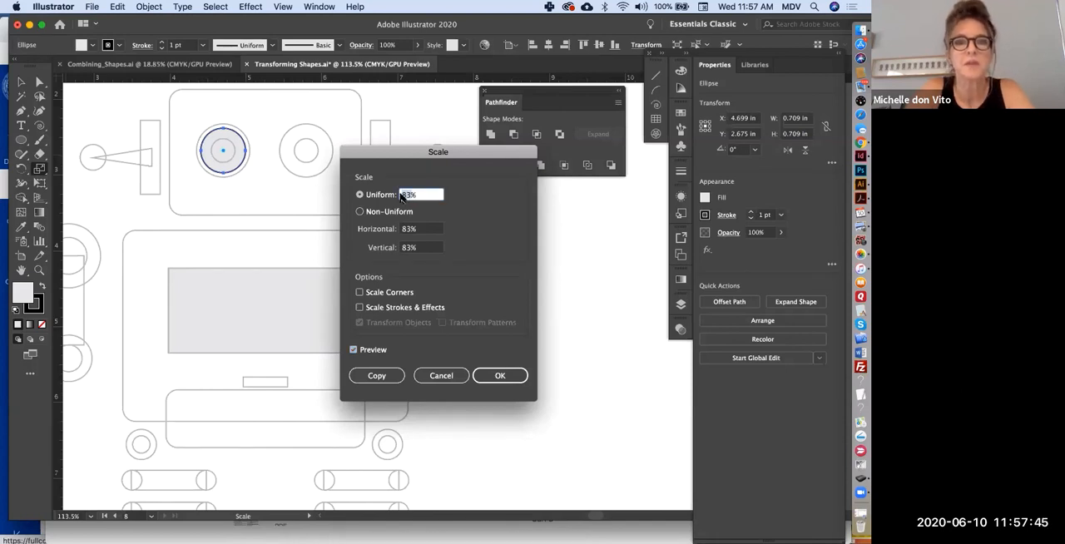
pyautogui.write('55')
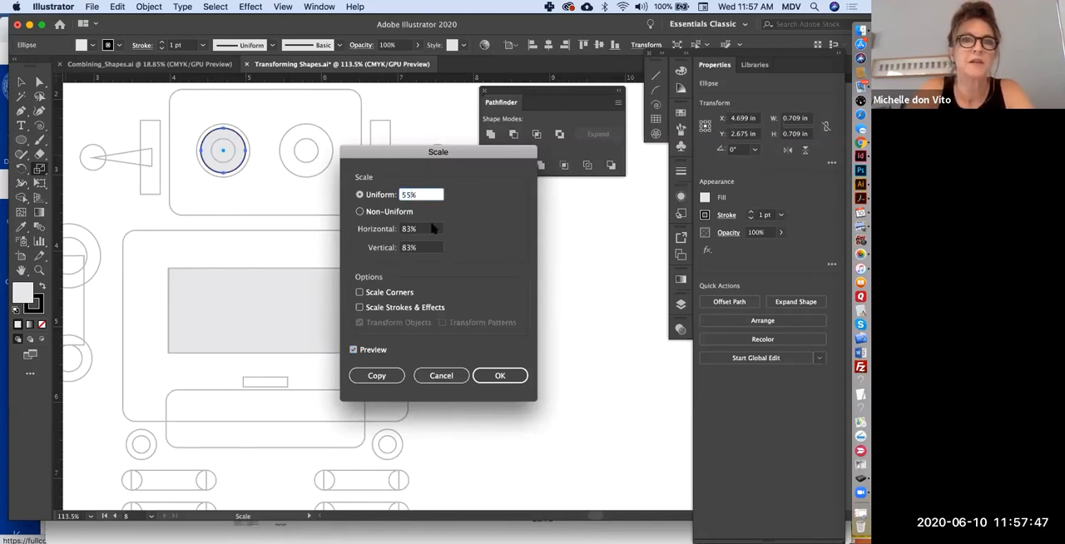
pyautogui.write('5')
pyautogui.click(432, 229)
pyautogui.click(410, 195)
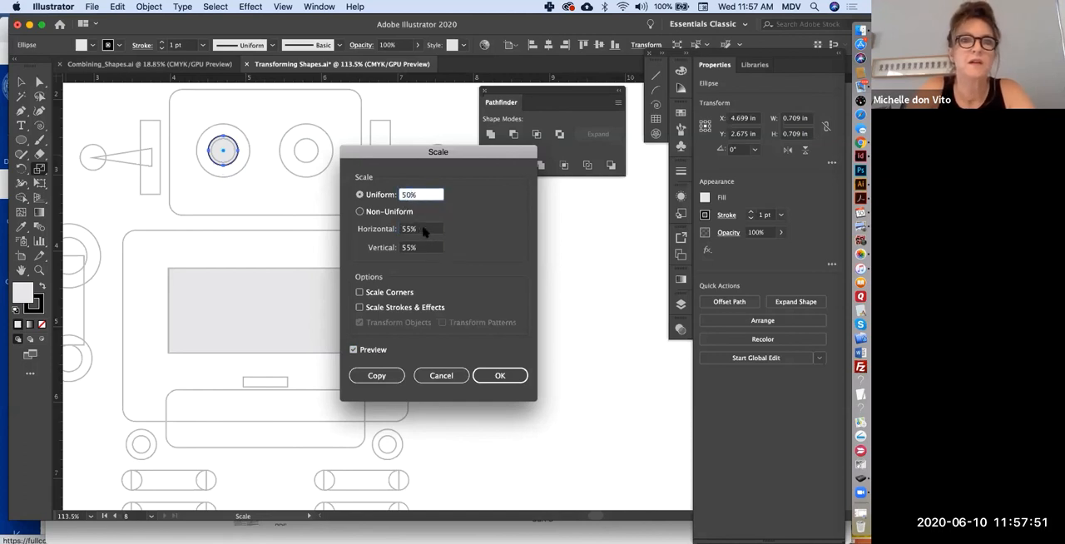
pyautogui.write('50')
pyautogui.click(424, 232)
pyautogui.click(403, 196)
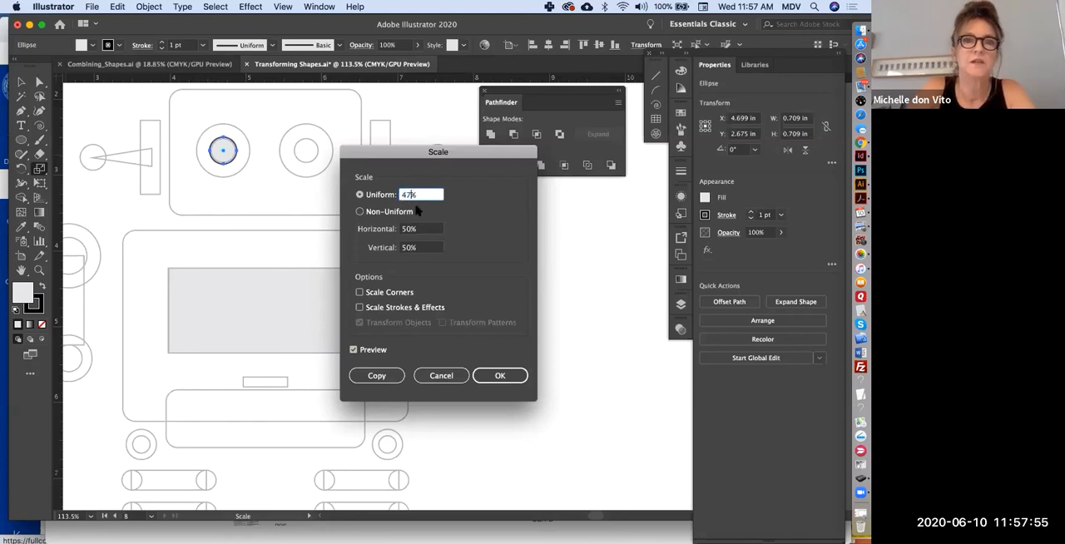
pyautogui.click(424, 230)
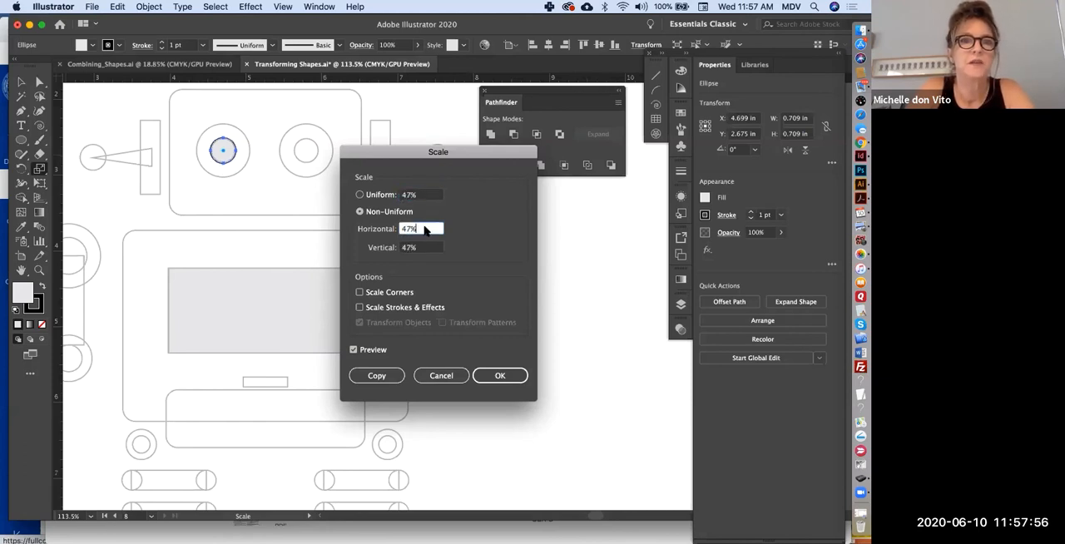
pyautogui.click(374, 377)
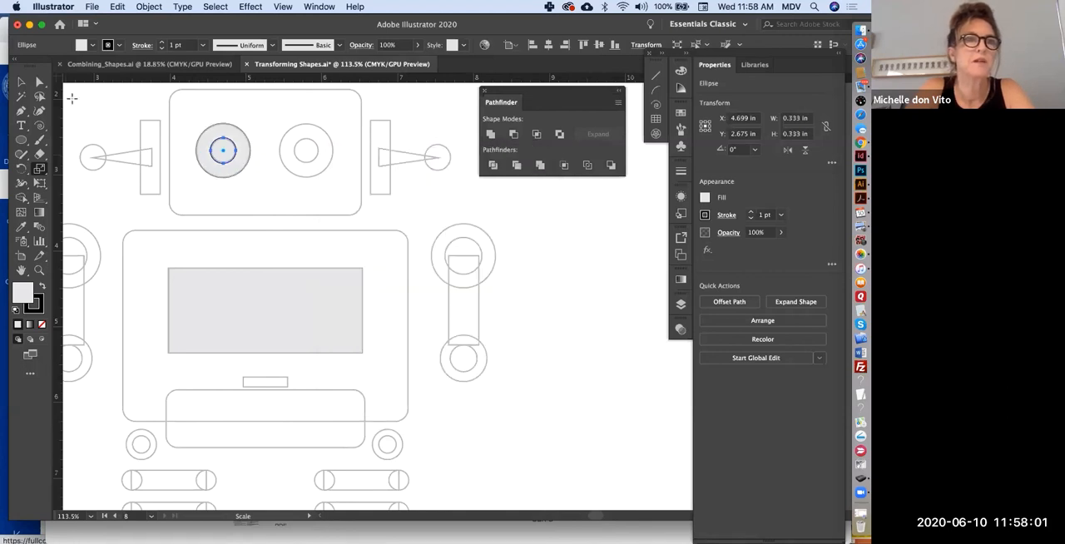
# - Select both eye circles and subtract the inner one from the outer with Pathfinder's Minus Front
pyautogui.click(20, 82)
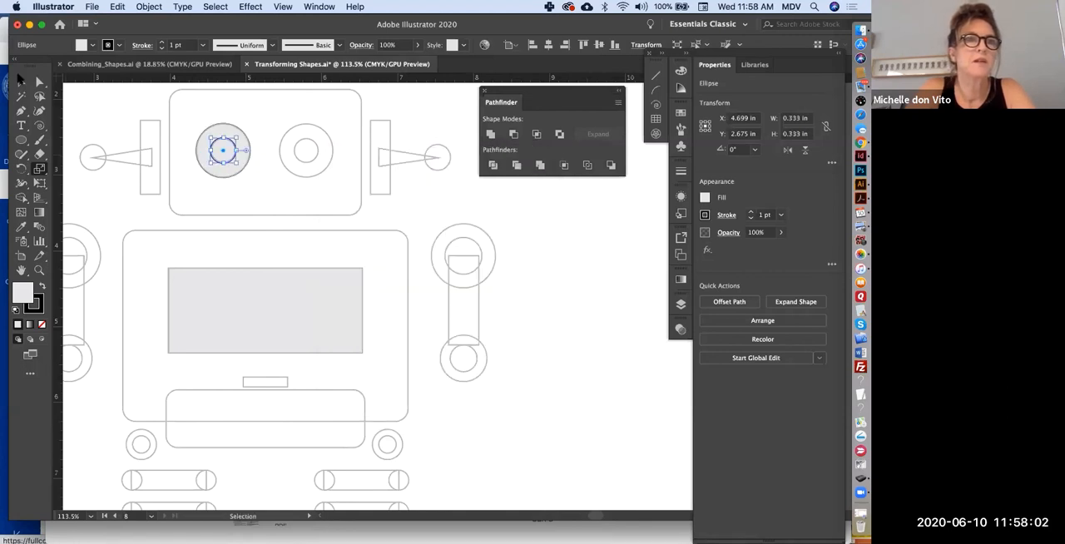
pyautogui.click(207, 120)
pyautogui.moveTo(240, 181); pyautogui.dragTo(241, 180)
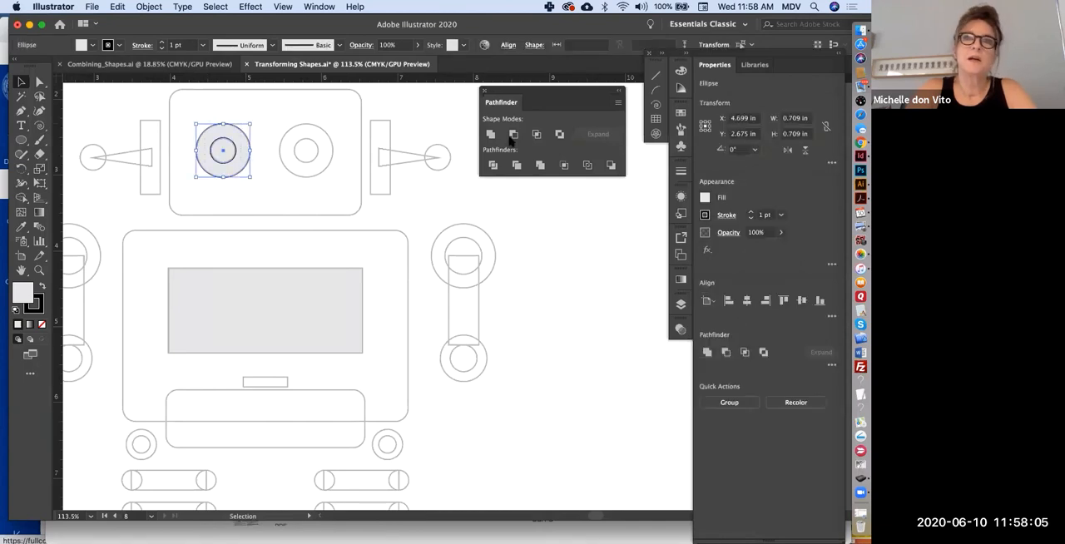
pyautogui.click(513, 134)
pyautogui.click(336, 208)
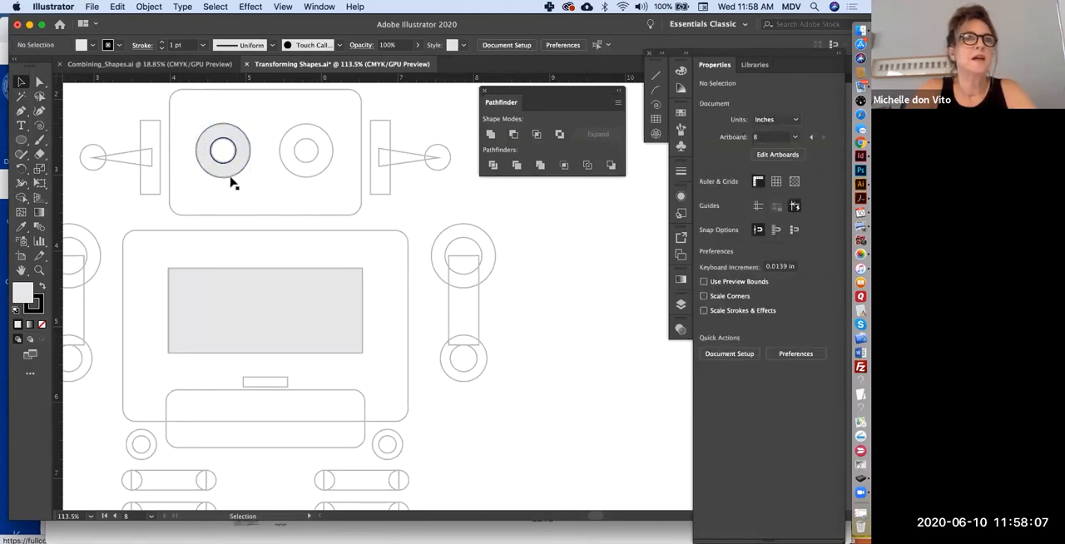
# - Duplicate the finished eye ring onto the robot's right-hand eye outline
pyautogui.press('super+0')
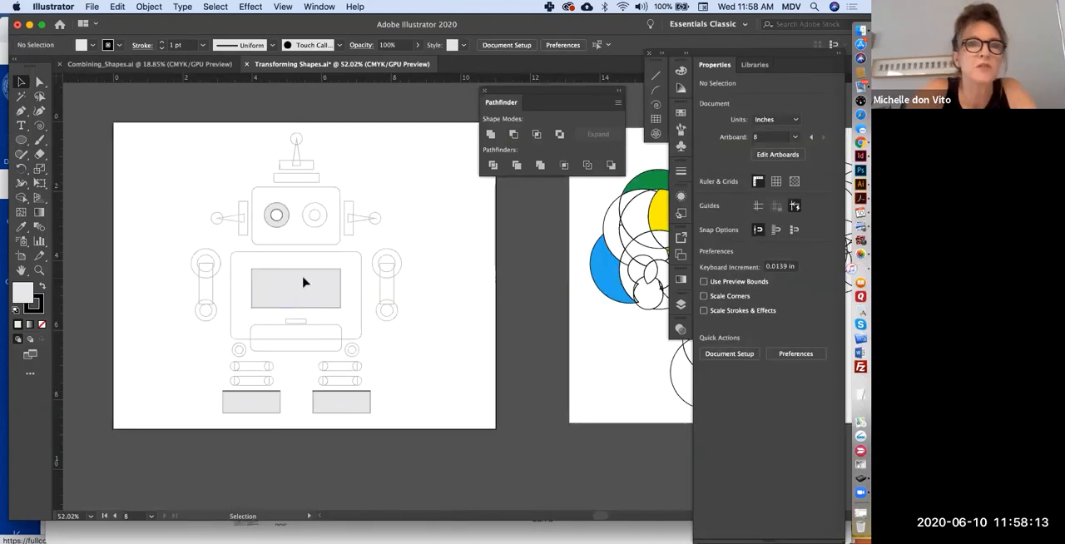
pyautogui.click(279, 223)
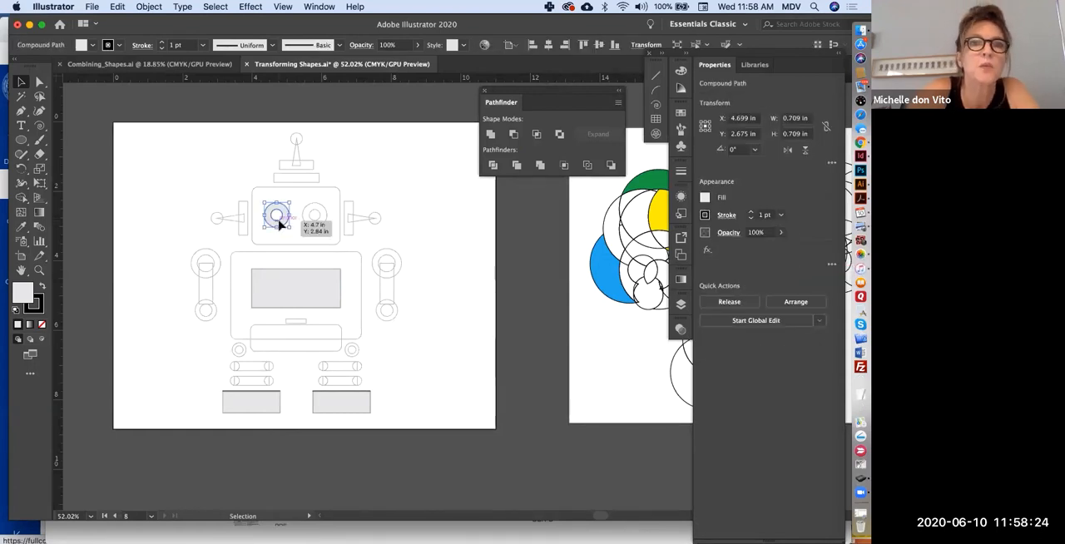
pyautogui.moveTo(282, 224); pyautogui.dragTo(316, 225)
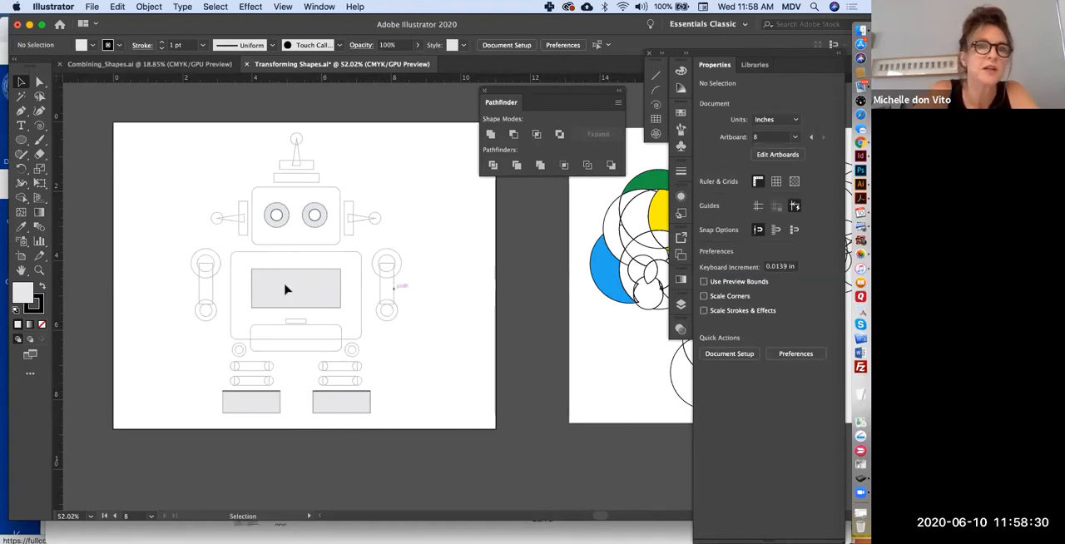
# - Copy the eye ring to the left-hand arm's upper joint at about 0.84 by 0.83 in, and a smaller copy to its lower joint
pyautogui.scroll(2, 259, 269)
pyautogui.scroll(3, 259, 269)
pyautogui.hscroll(-3, 374, 217)
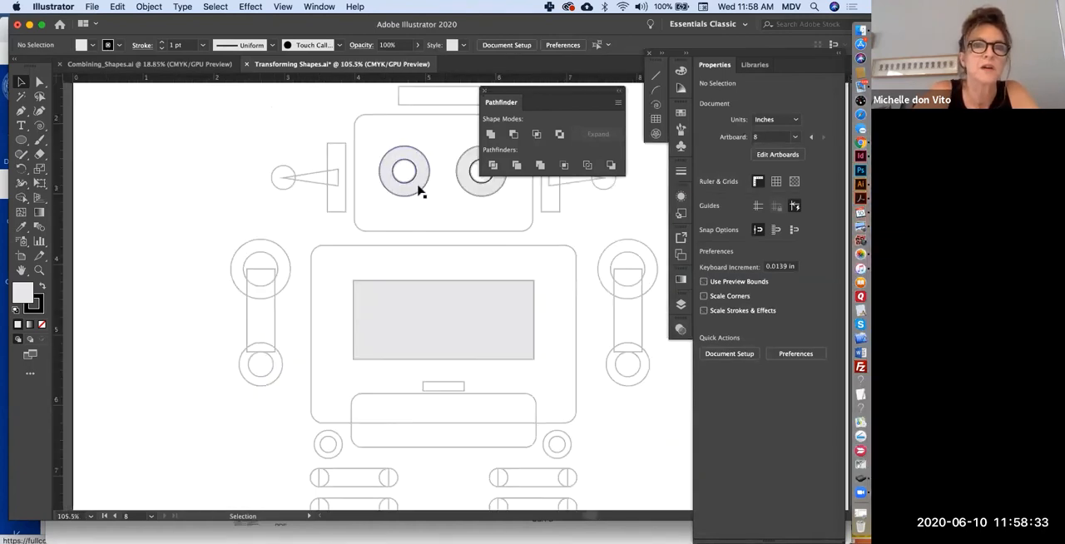
pyautogui.click(420, 189)
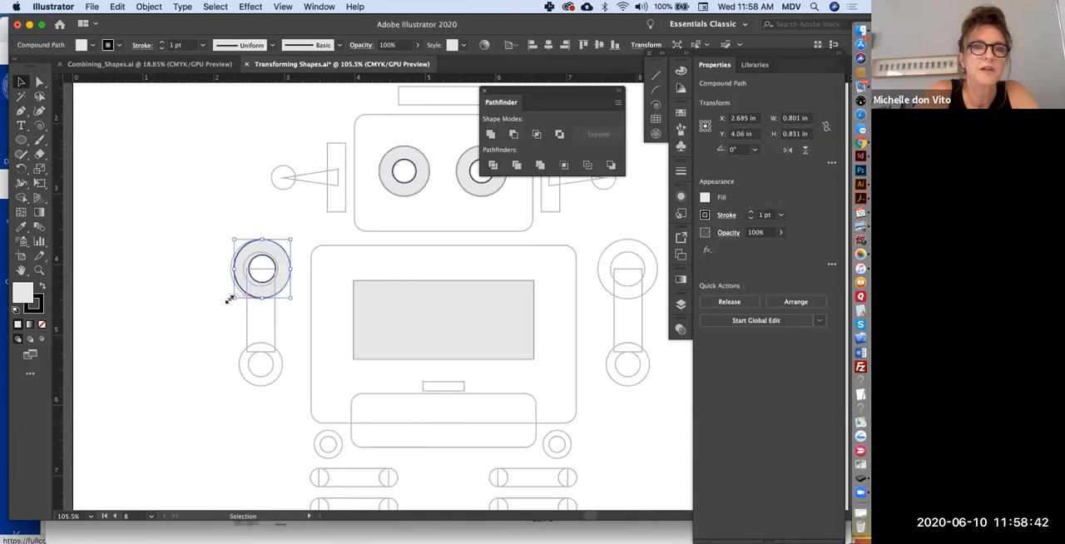
pyautogui.moveTo(232, 298); pyautogui.dragTo(230, 300)
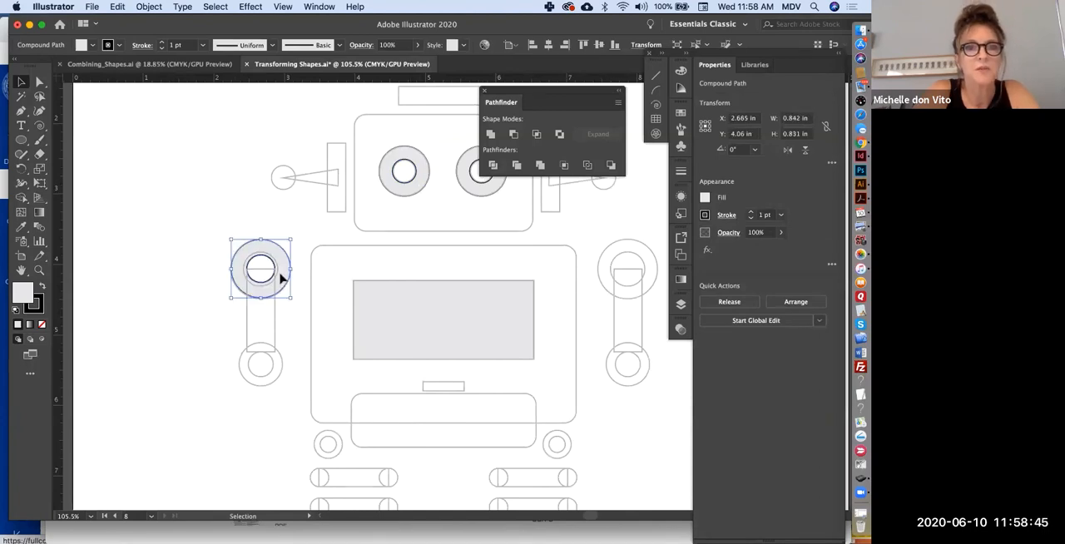
pyautogui.moveTo(281, 278); pyautogui.dragTo(269, 383)
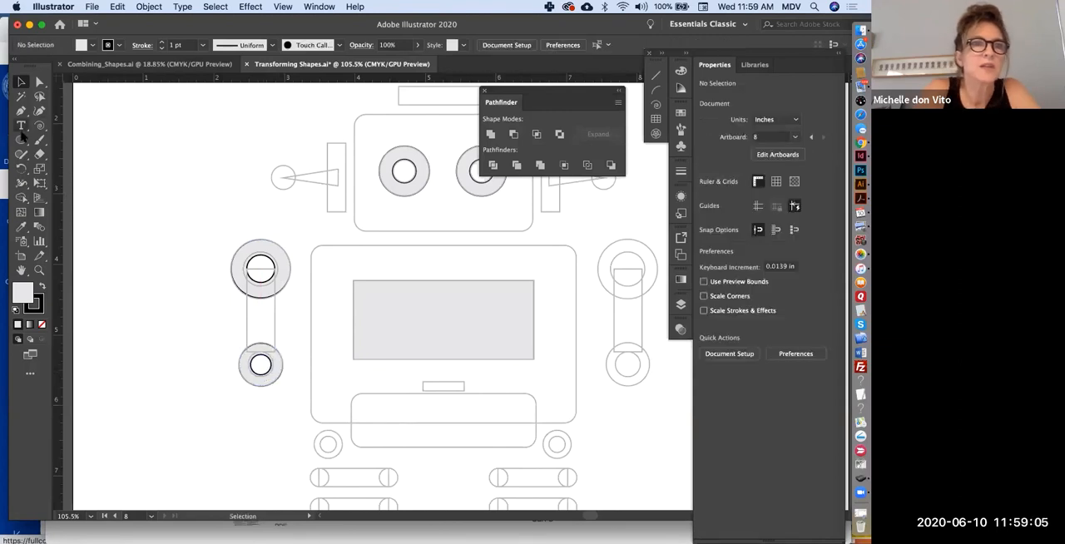
# - Draw a rectangle about 0.41 by 1.18 in over the bar linking the left-hand arm's two joint rings
pyautogui.click(21, 139)
pyautogui.moveTo(247, 268)
pyautogui.mouseDown()
pyautogui.moveTo(276, 301)
pyautogui.moveTo(276, 344)
pyautogui.mouseUp()
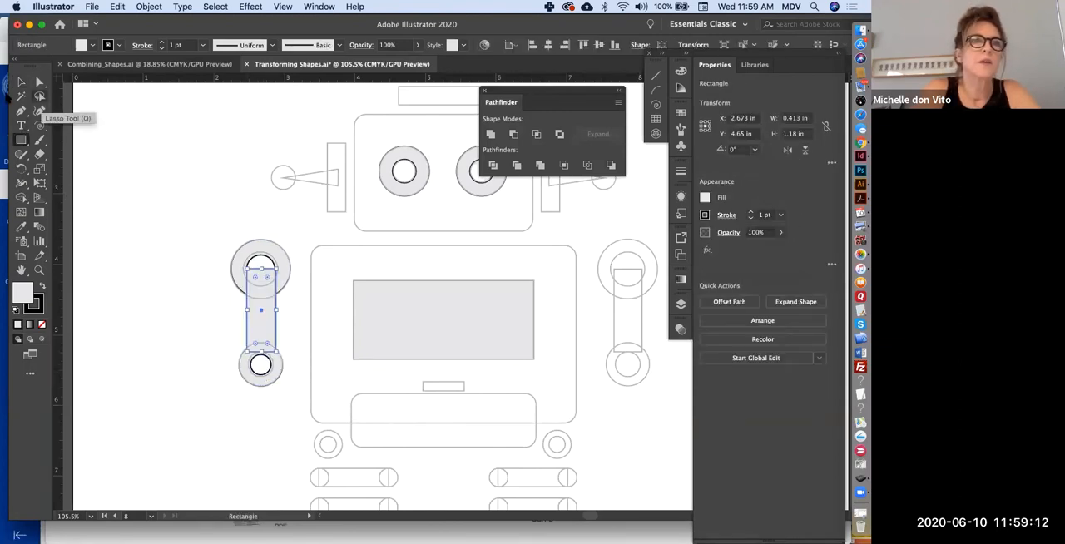
pyautogui.click(21, 81)
pyautogui.click(214, 181)
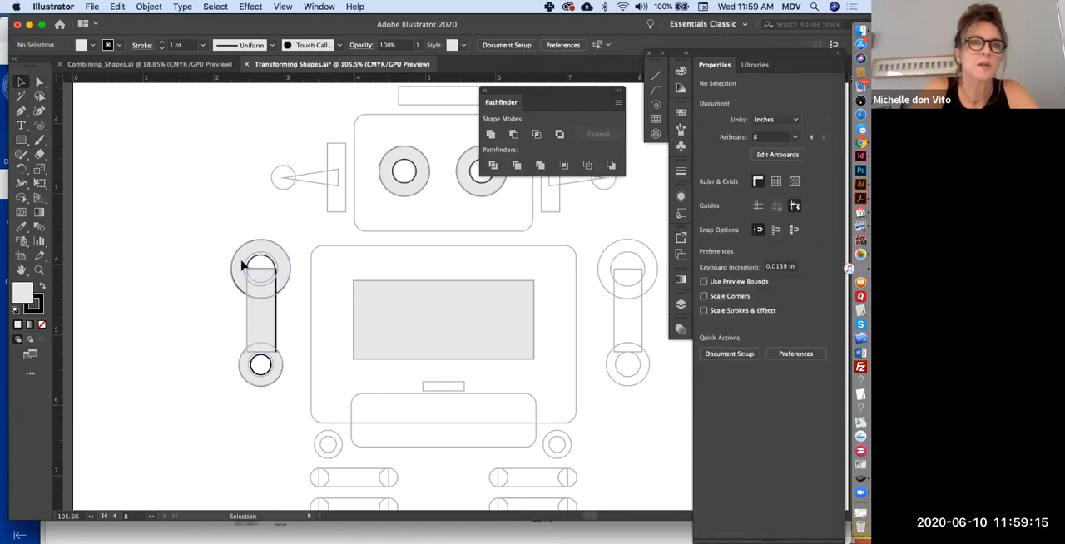
# - Select the left-hand arm's rings and bar, and merge the overlapped regions into the upper and lower joint rings with Shape Builder
pyautogui.moveTo(223, 228); pyautogui.dragTo(283, 397)
pyautogui.click(21, 198)
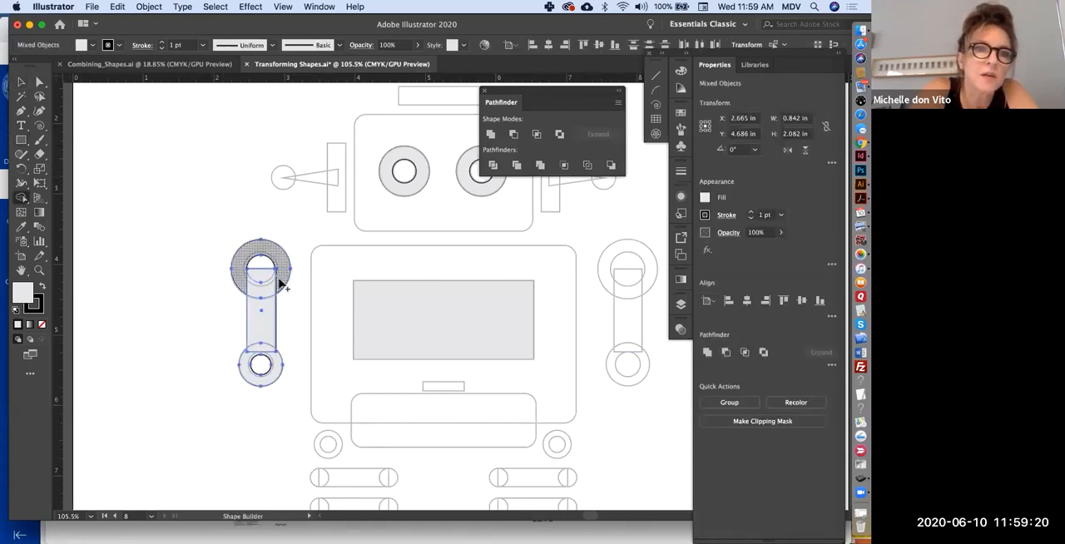
pyautogui.moveTo(255, 288); pyautogui.dragTo(240, 279)
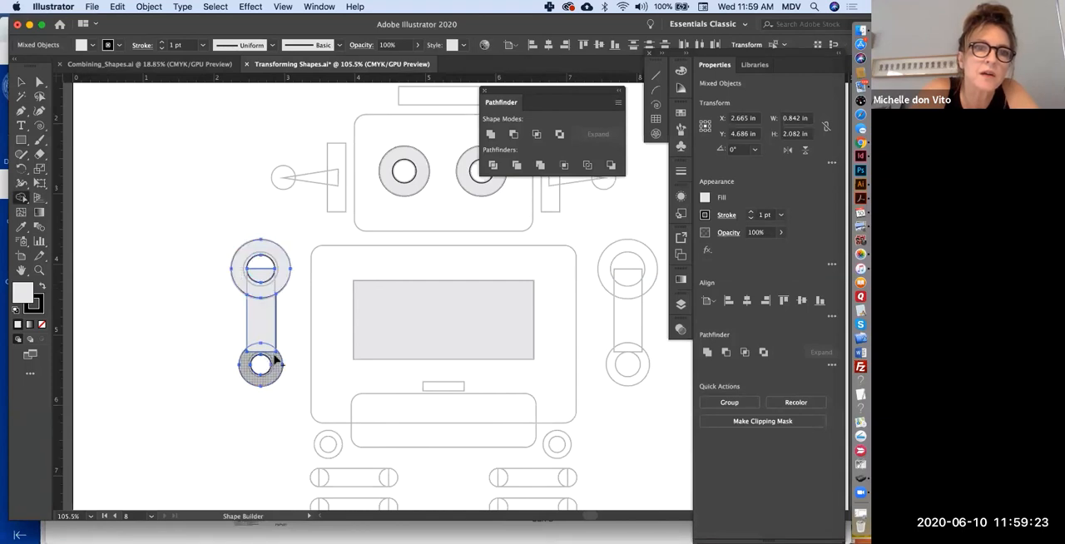
pyautogui.moveTo(275, 359); pyautogui.dragTo(254, 352)
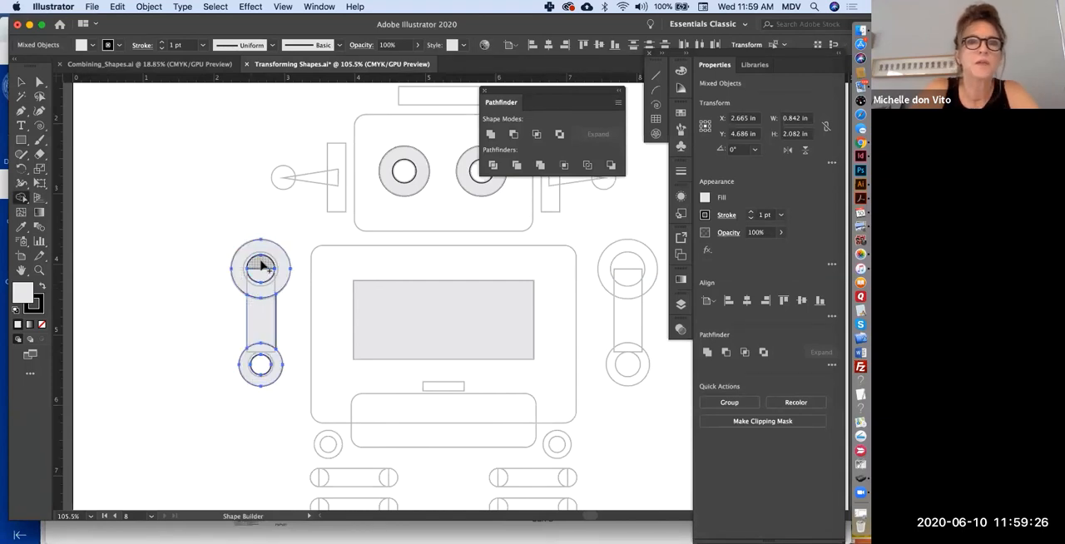
# - Remove the stroke from the inner circle of the left-hand arm's upper joint and fill the surrounding ring with red
pyautogui.press('v')
pyautogui.click(320, 280)
pyautogui.click(272, 268)
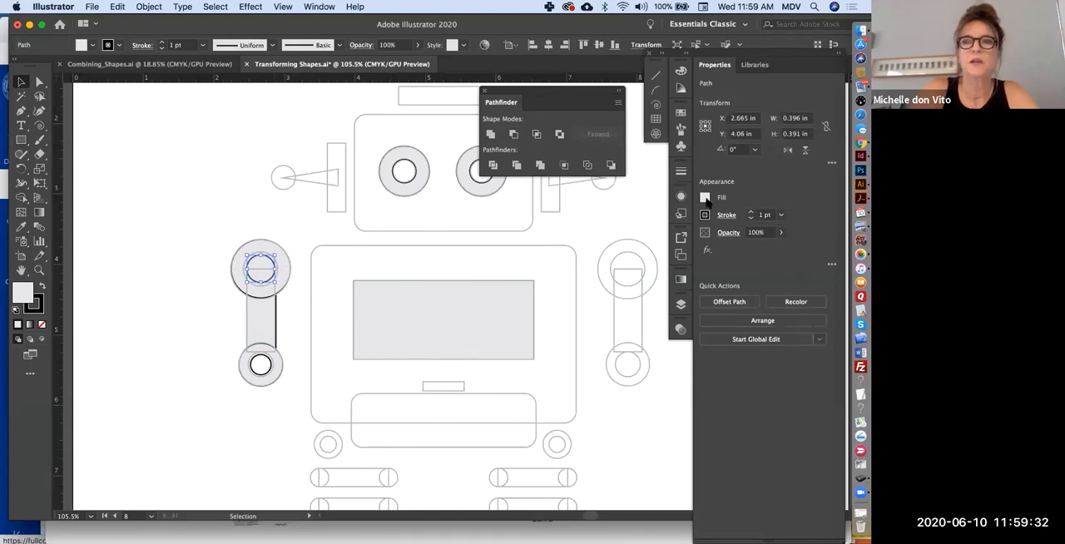
pyautogui.click(704, 215)
pyautogui.click(575, 258)
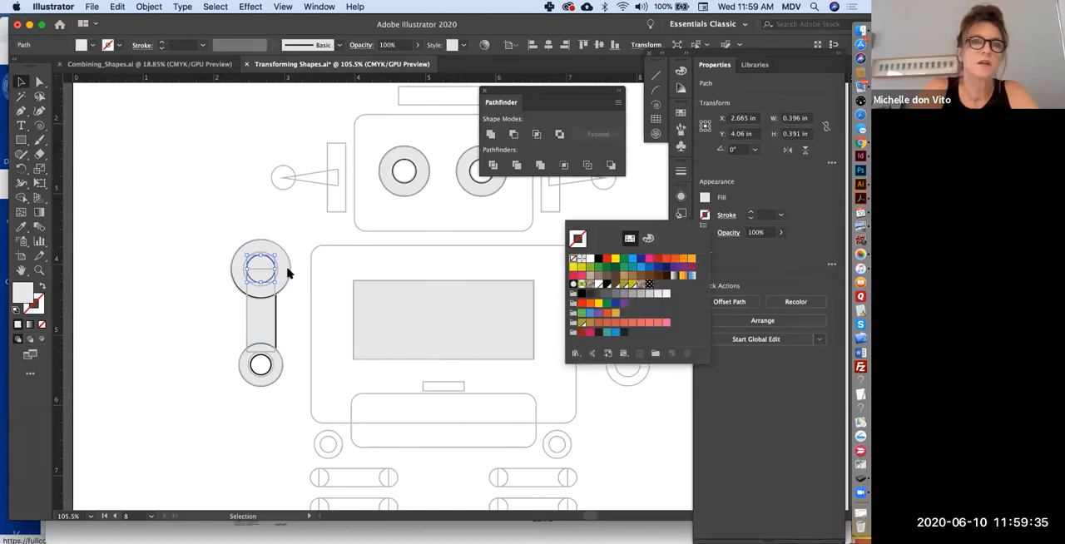
pyautogui.click(290, 273)
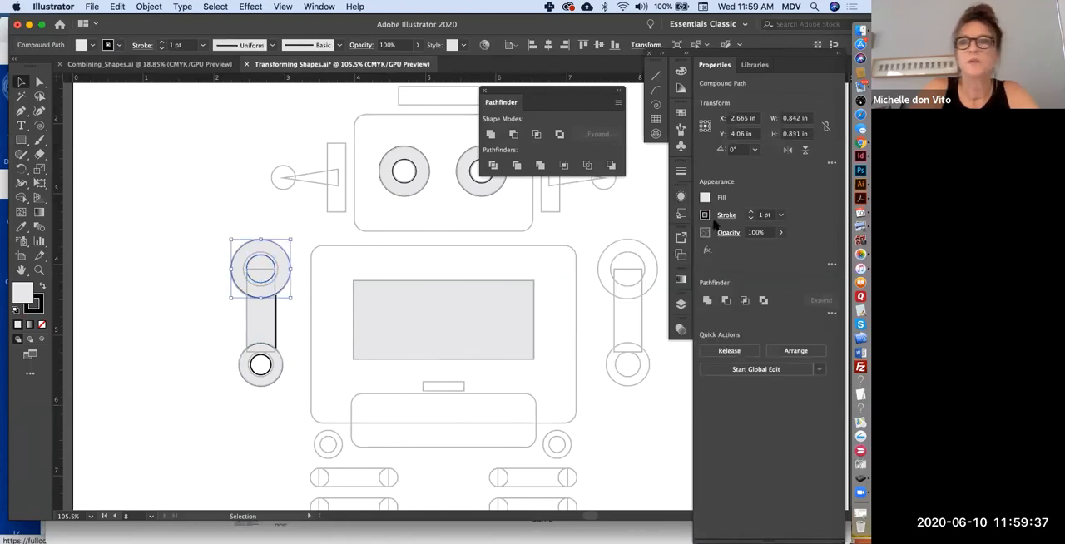
pyautogui.click(704, 198)
pyautogui.click(578, 239)
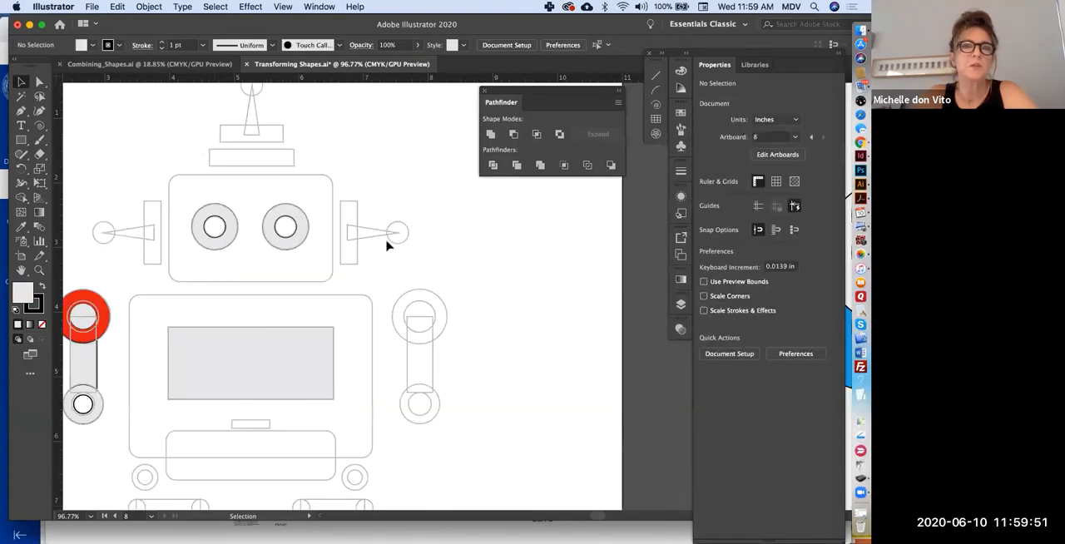
# - Draw a rectangle about 0.26 by 0.98 in over the right-hand ear plate and a circle over the knob beside it
pyautogui.click(21, 140)
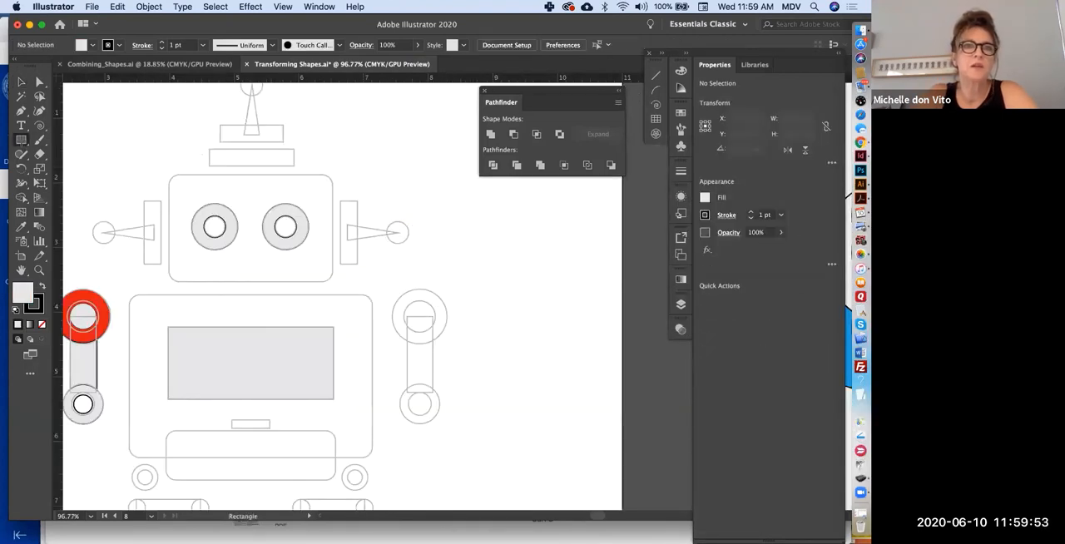
pyautogui.moveTo(340, 201); pyautogui.dragTo(358, 265)
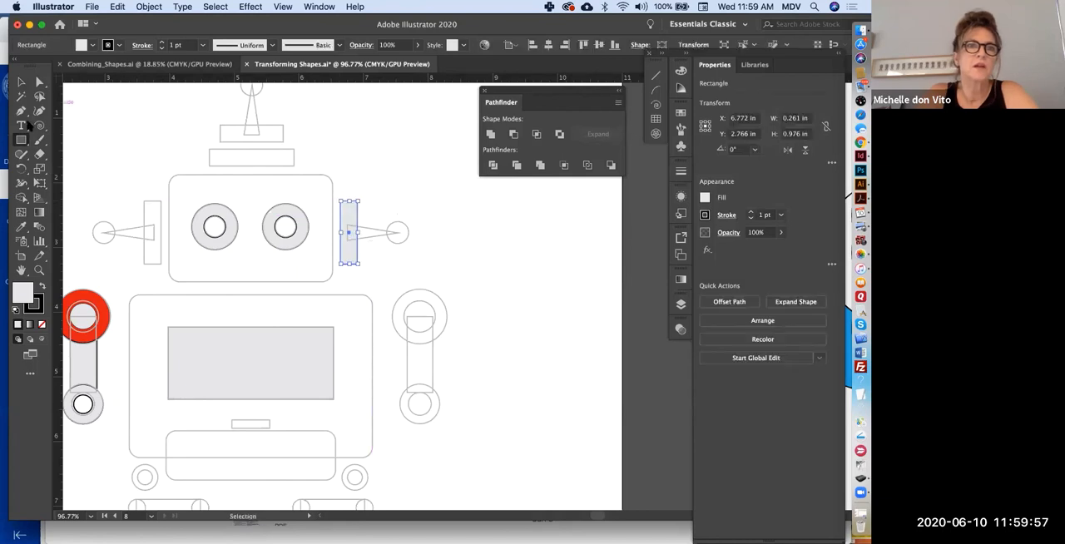
pyautogui.moveTo(21, 140); pyautogui.dragTo(76, 169)
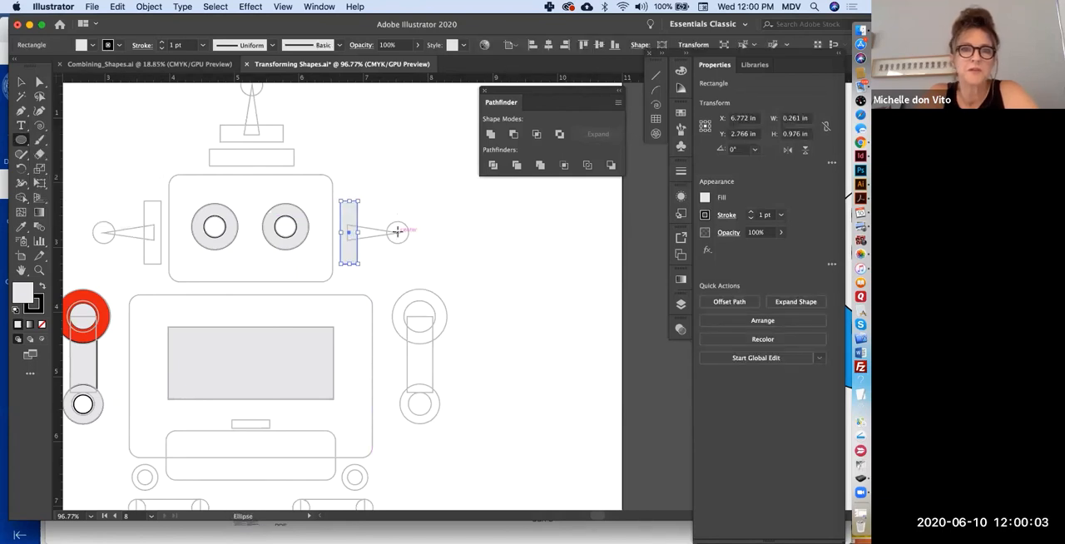
pyautogui.moveTo(397, 231); pyautogui.dragTo(409, 243)
# - Draw a triangle pointing at the right-hand ear's knob and resize it to about 0.87 by 0.26 in to fit the outline
pyautogui.moveTo(22, 142); pyautogui.dragTo(76, 182)
pyautogui.moveTo(347, 224); pyautogui.dragTo(398, 229)
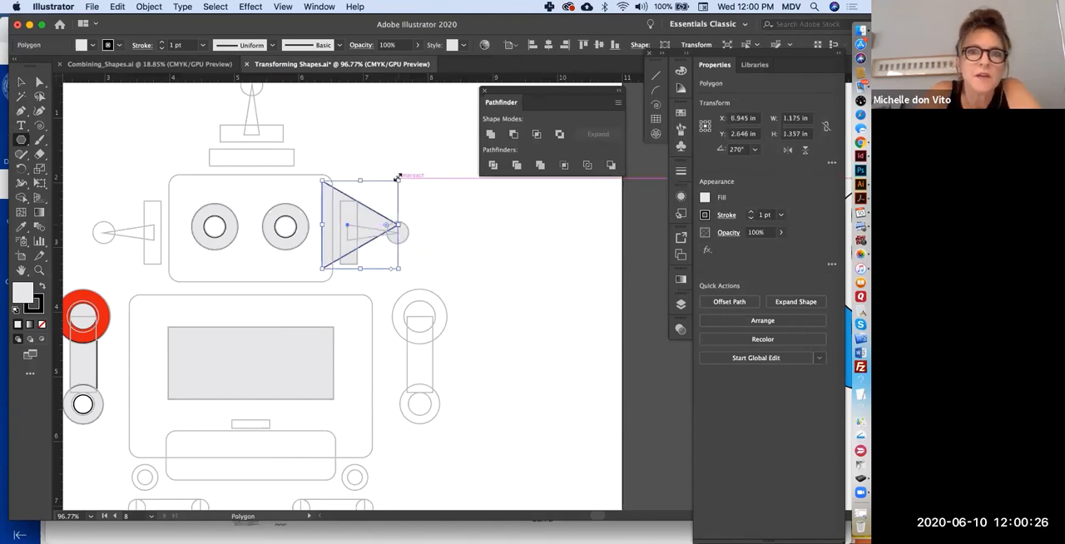
pyautogui.moveTo(398, 180); pyautogui.dragTo(348, 246)
pyautogui.click(22, 81)
pyautogui.moveTo(348, 246); pyautogui.dragTo(364, 237)
pyautogui.moveTo(401, 249); pyautogui.dragTo(401, 238)
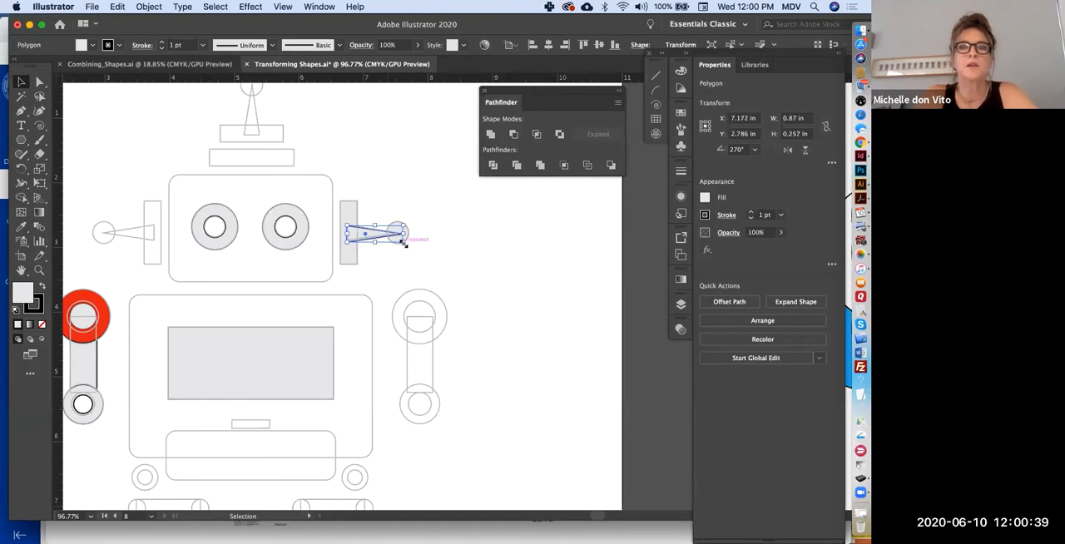
pyautogui.click(430, 241)
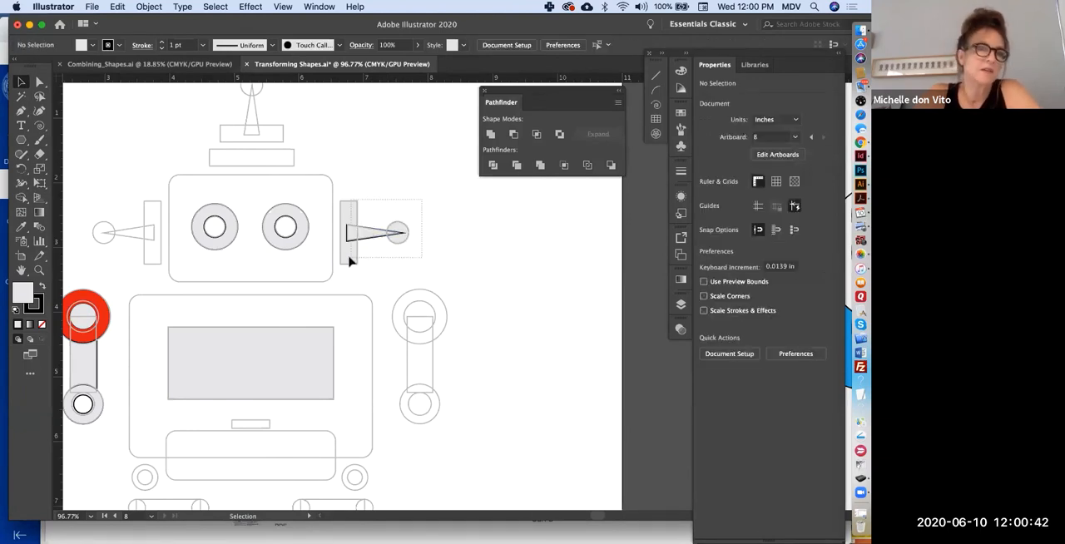
# - Select the ear's rectangle, triangle and circle, and merge their overlapping regions with Shape Builder
pyautogui.click(349, 262)
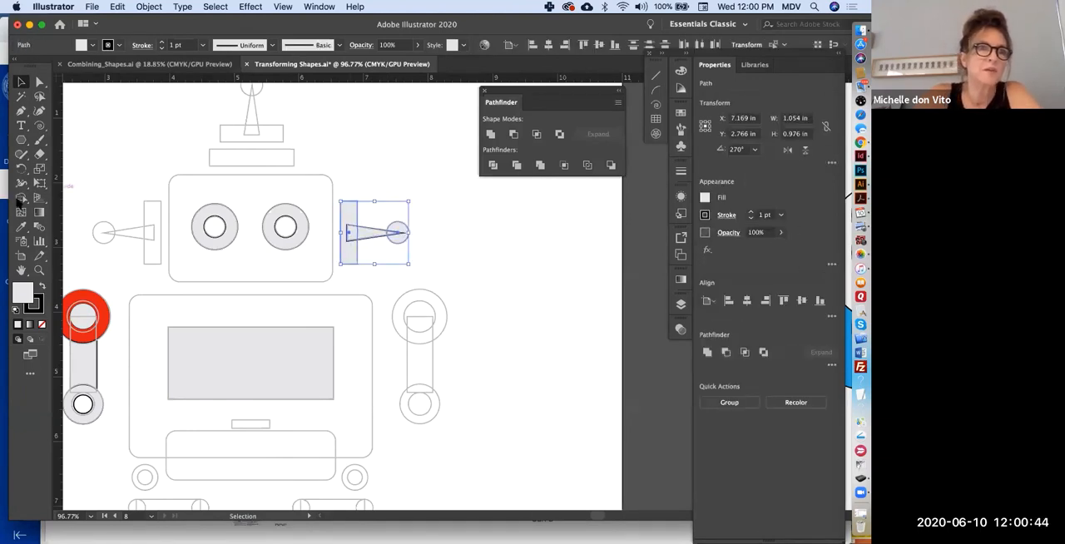
pyautogui.click(21, 198)
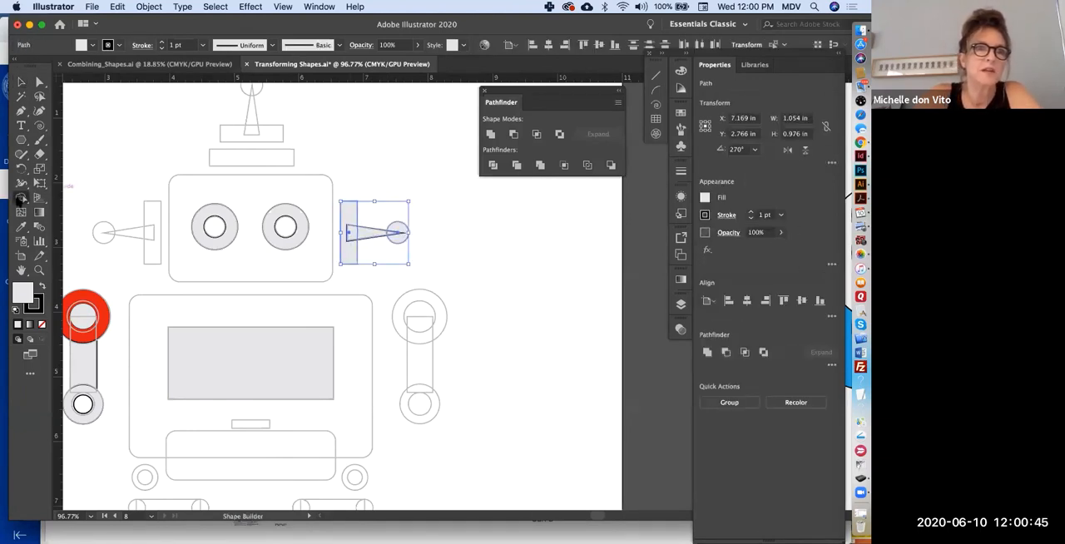
pyautogui.click(396, 239)
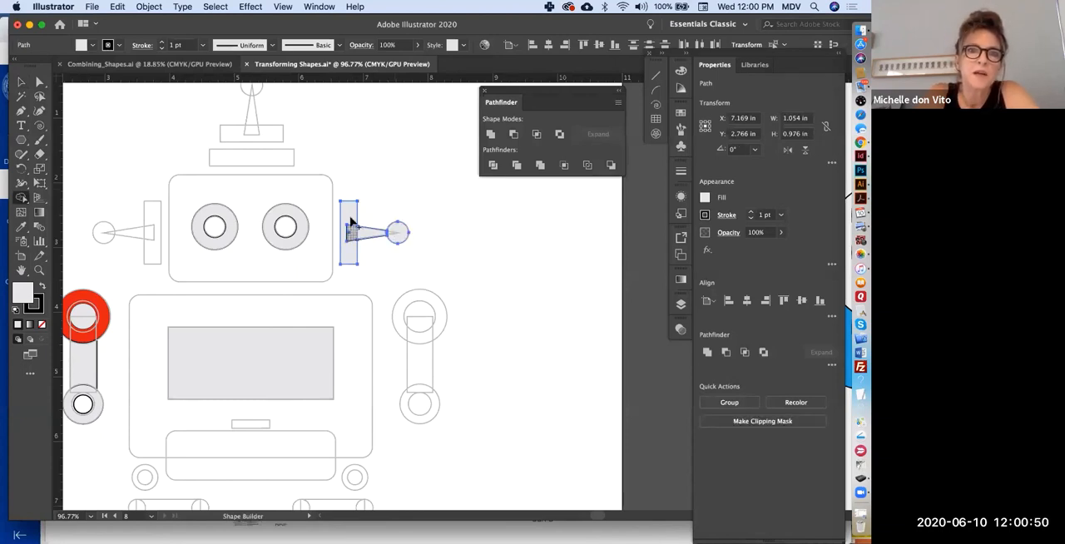
pyautogui.click(350, 254)
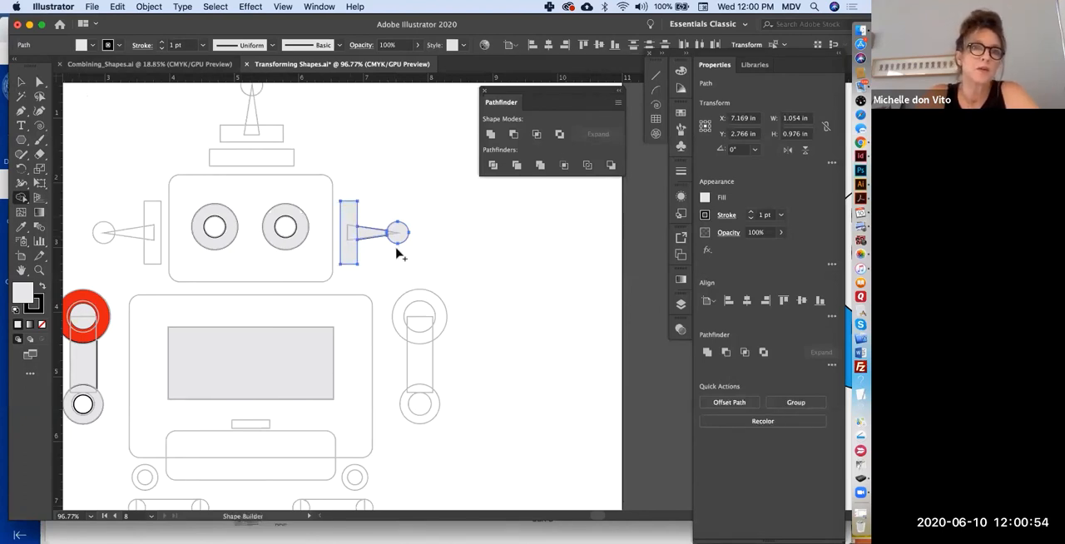
# - Move the combined ear shape into the empty space beside the robot's head and fill it with red
pyautogui.moveTo(354, 234)
pyautogui.mouseDown()
pyautogui.moveTo(419, 241)
pyautogui.moveTo(460, 210)
pyautogui.mouseUp()
pyautogui.press('v')
pyautogui.click(704, 197)
pyautogui.click(604, 242)
pyautogui.scroll(-3, 442, 260)
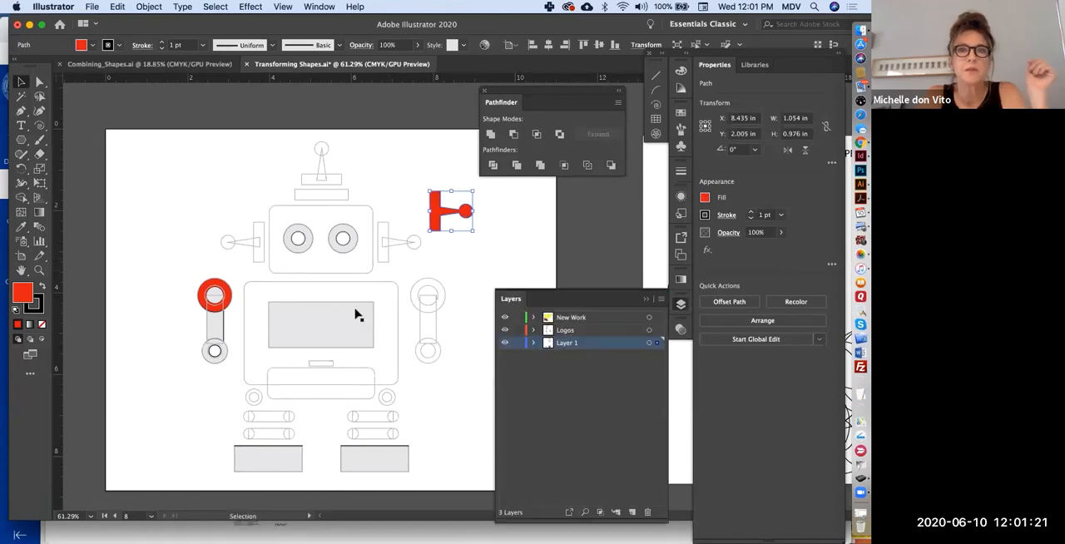
# - Select the arm's red joint ring and toggle Layer 1's visibility to check which artwork it holds
pyautogui.click(215, 288)
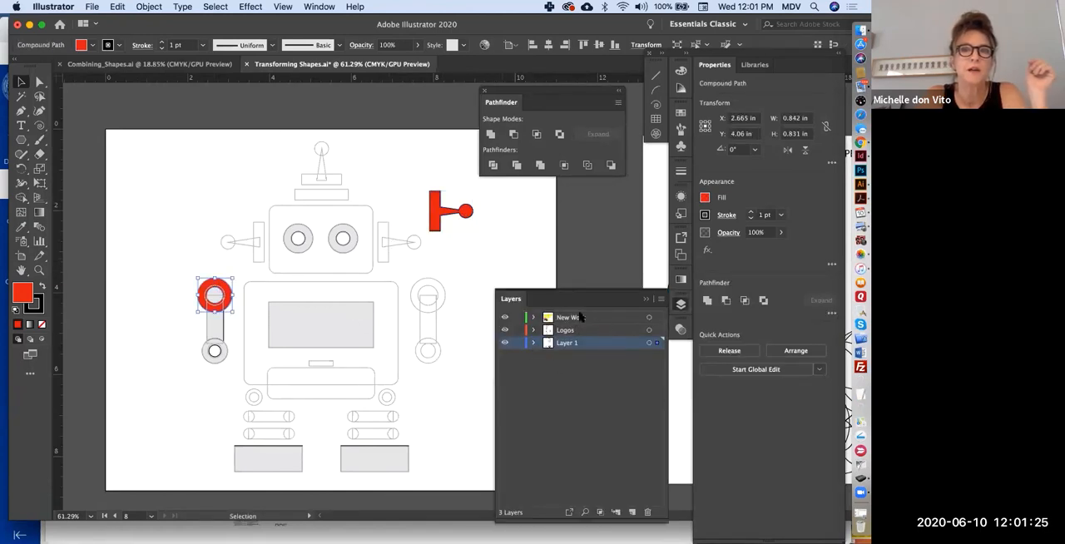
pyautogui.click(504, 343)
pyautogui.click(504, 343)
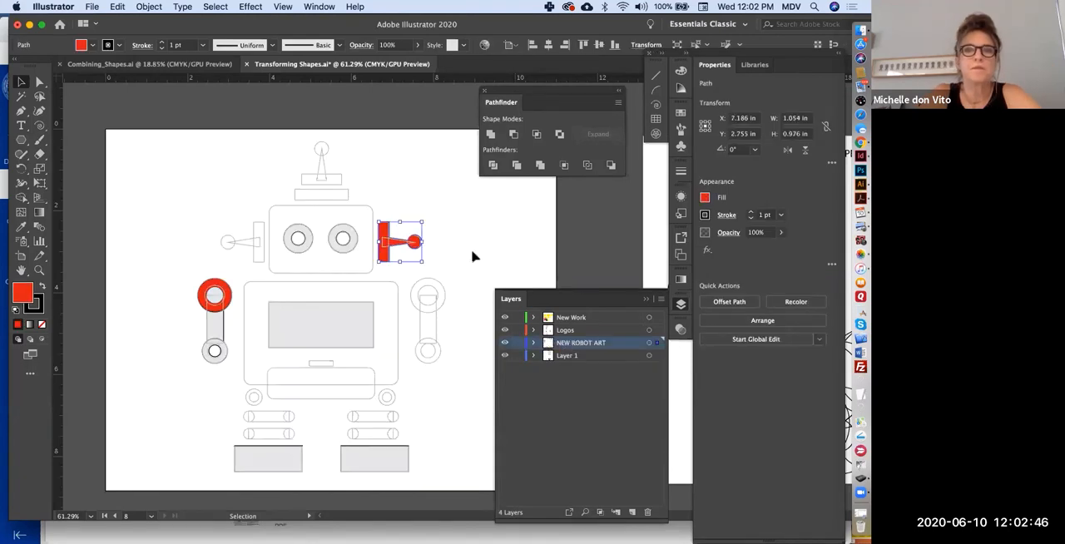
pyautogui.click(474, 255)
# - Fit all artboards in view to review the finished exercises, and collapse the New Work layer's object list
pyautogui.press('super+alt+0')
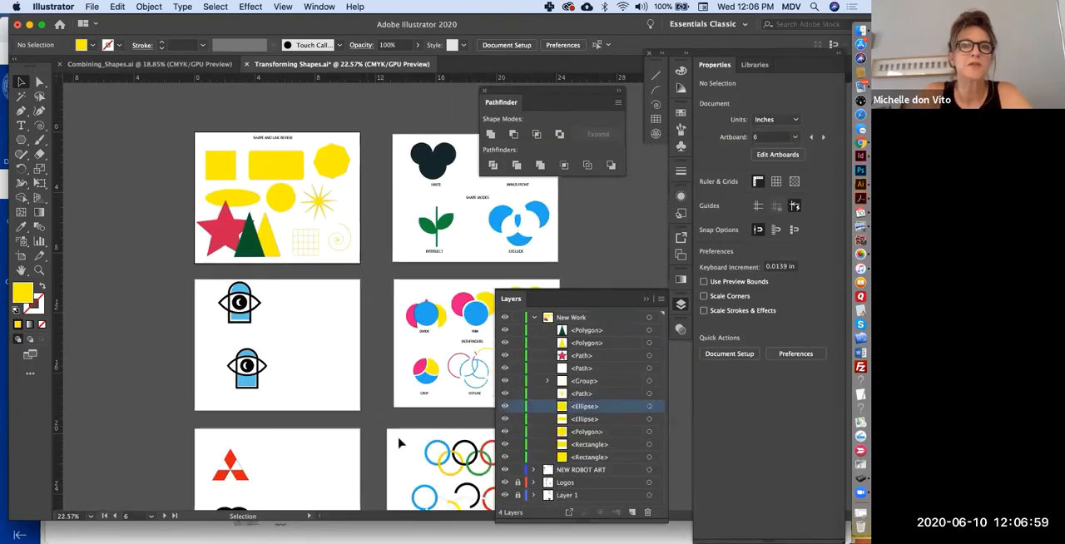
pyautogui.hscroll(3, 317, 412)
pyautogui.scroll(-2, 317, 412)
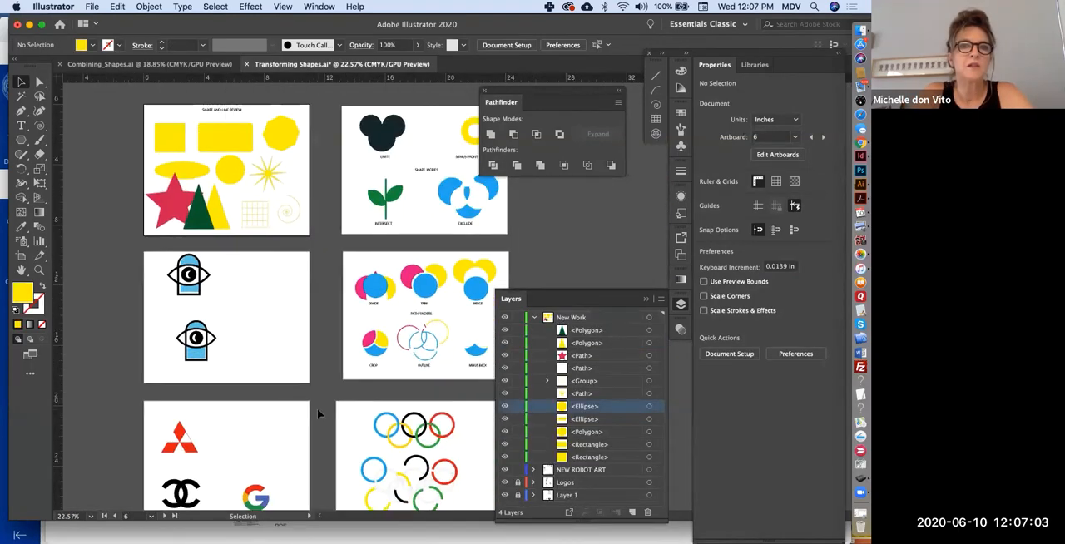
pyautogui.hscroll(3, 317, 414)
pyautogui.scroll(1, 317, 414)
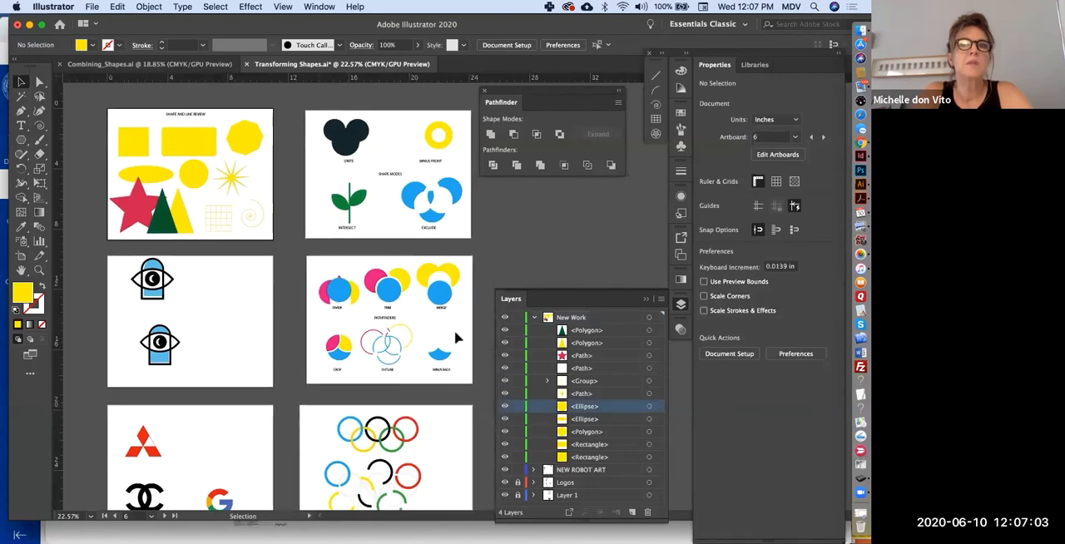
pyautogui.click(534, 318)
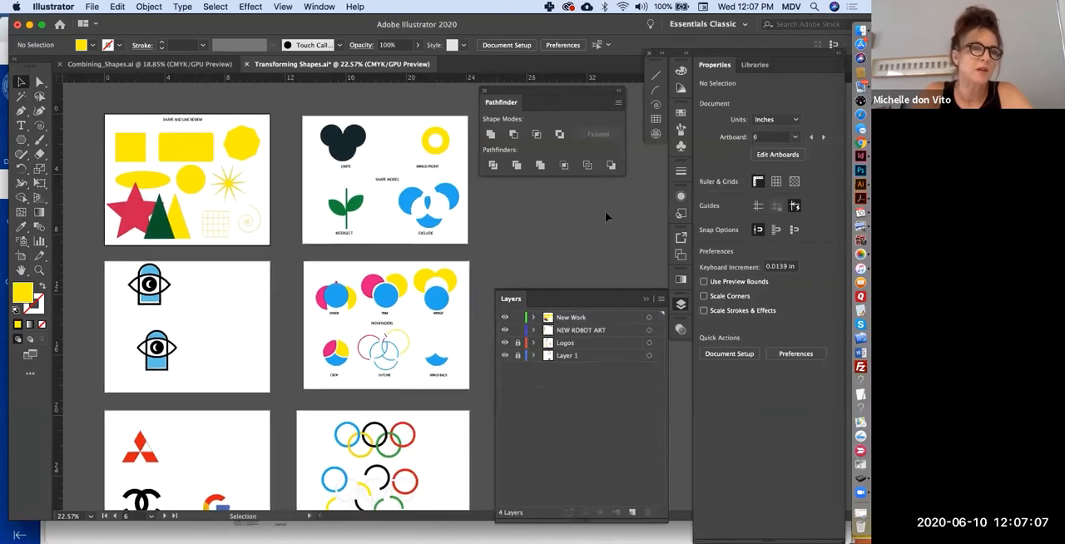